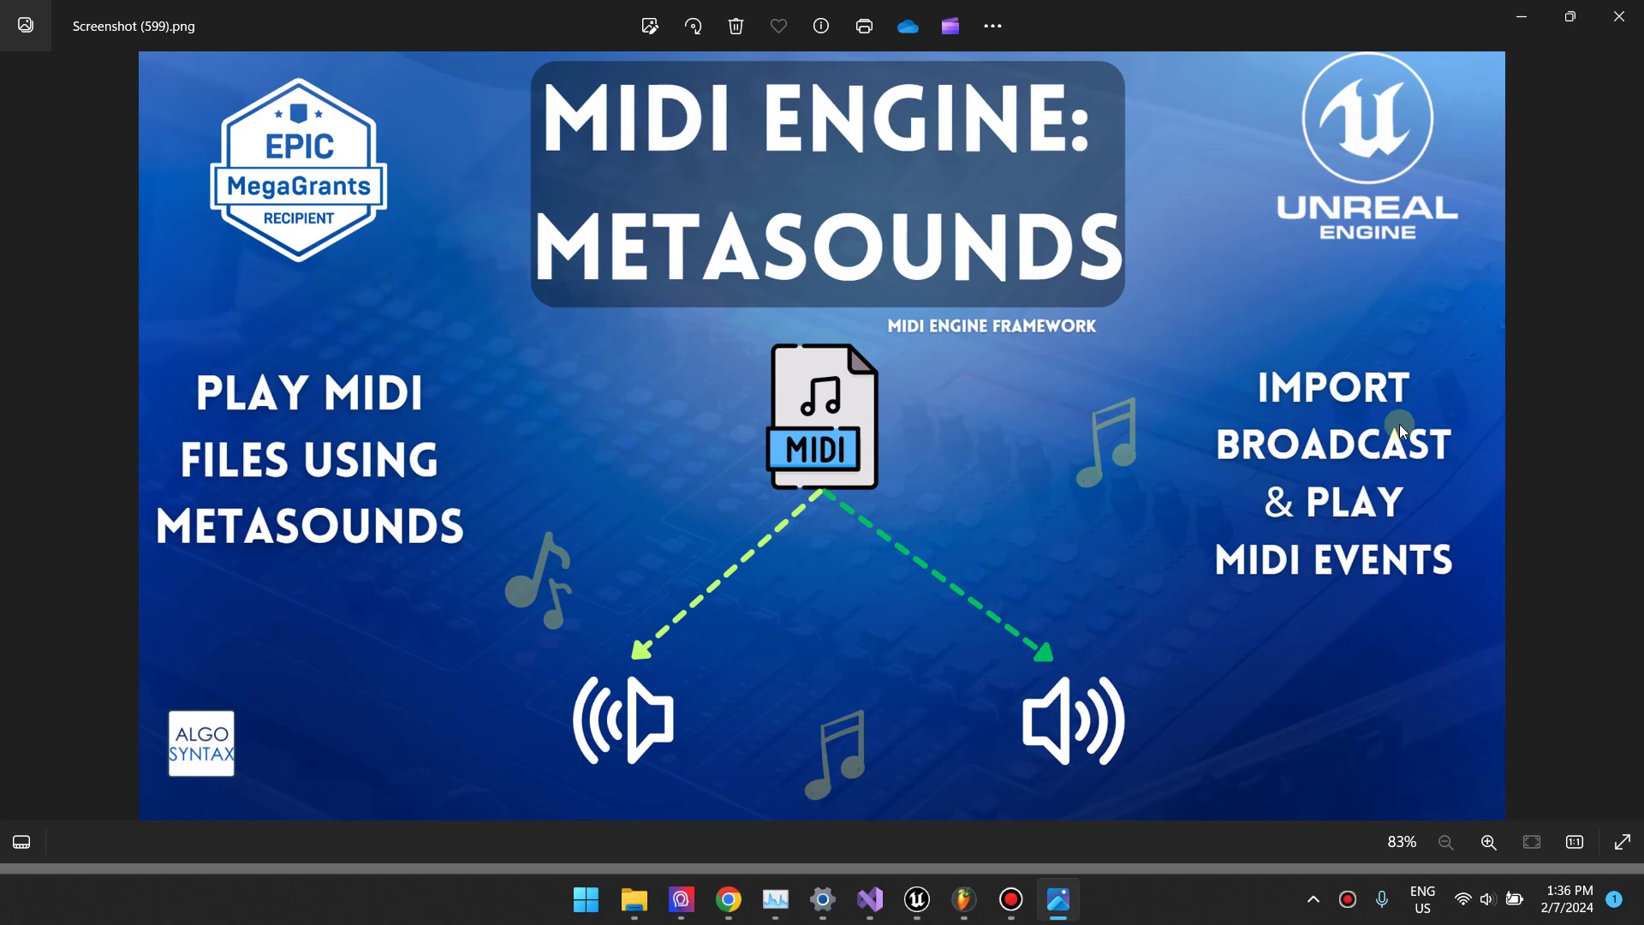
Minimize Windows Photos to reveal the Unreal Editor's MIDI Engine : Metasounds Content folder
left_click(1522, 17)
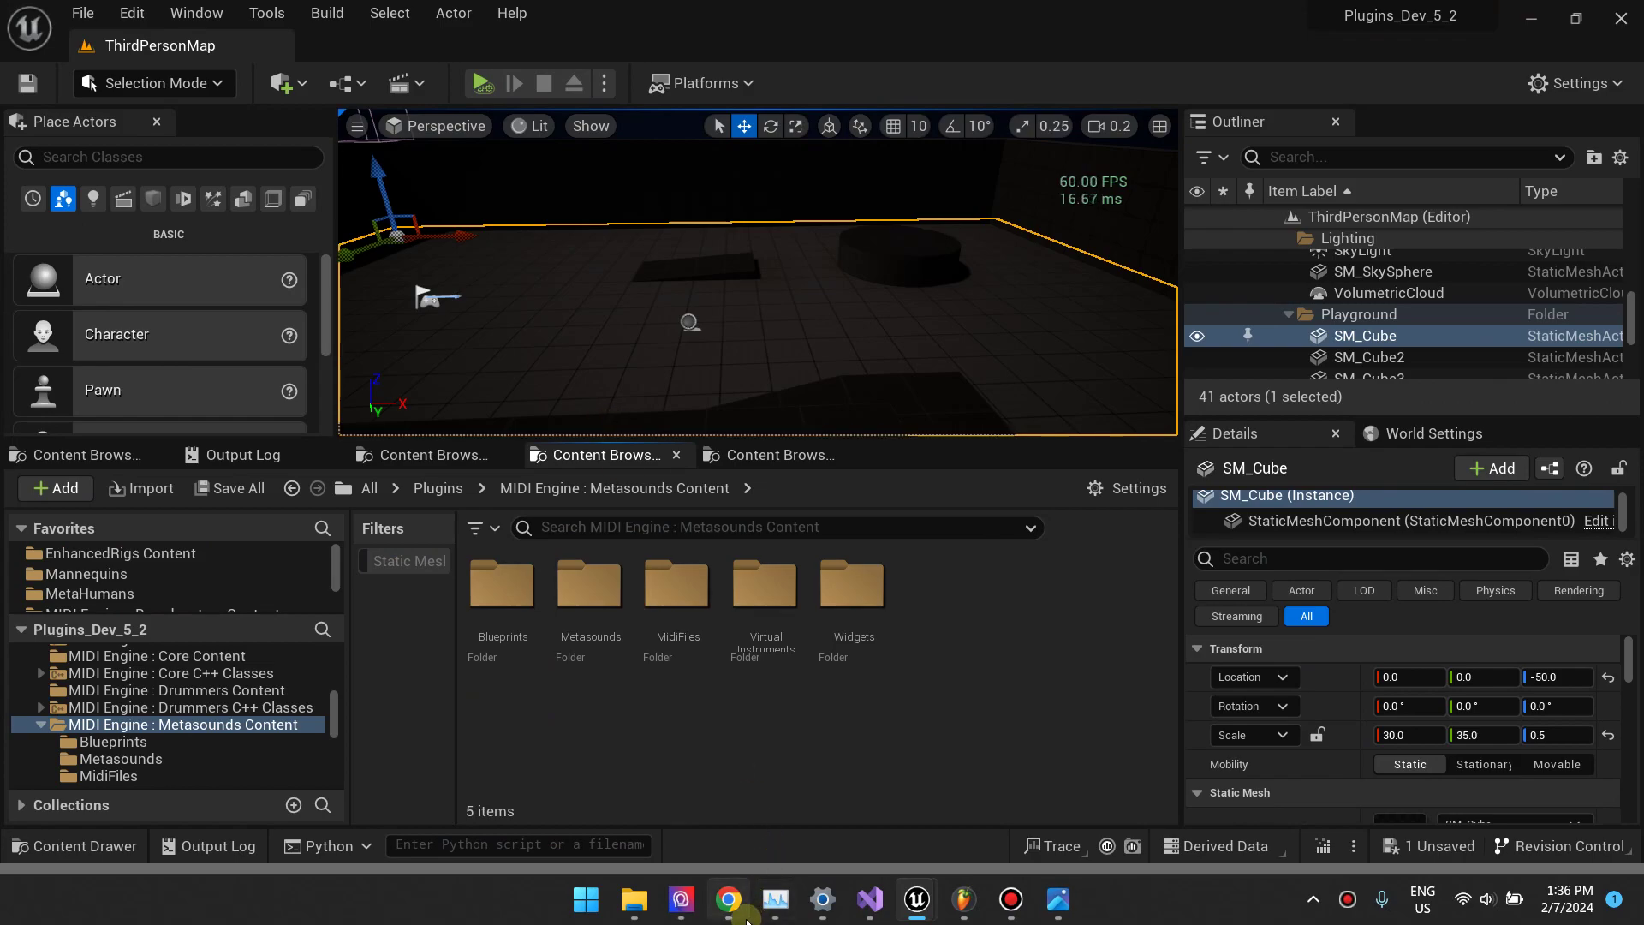
Browse the Midi Engine : Broadcasters Bundle and Core marketplace pages, then restore the Metasounds image
left_click(746, 920)
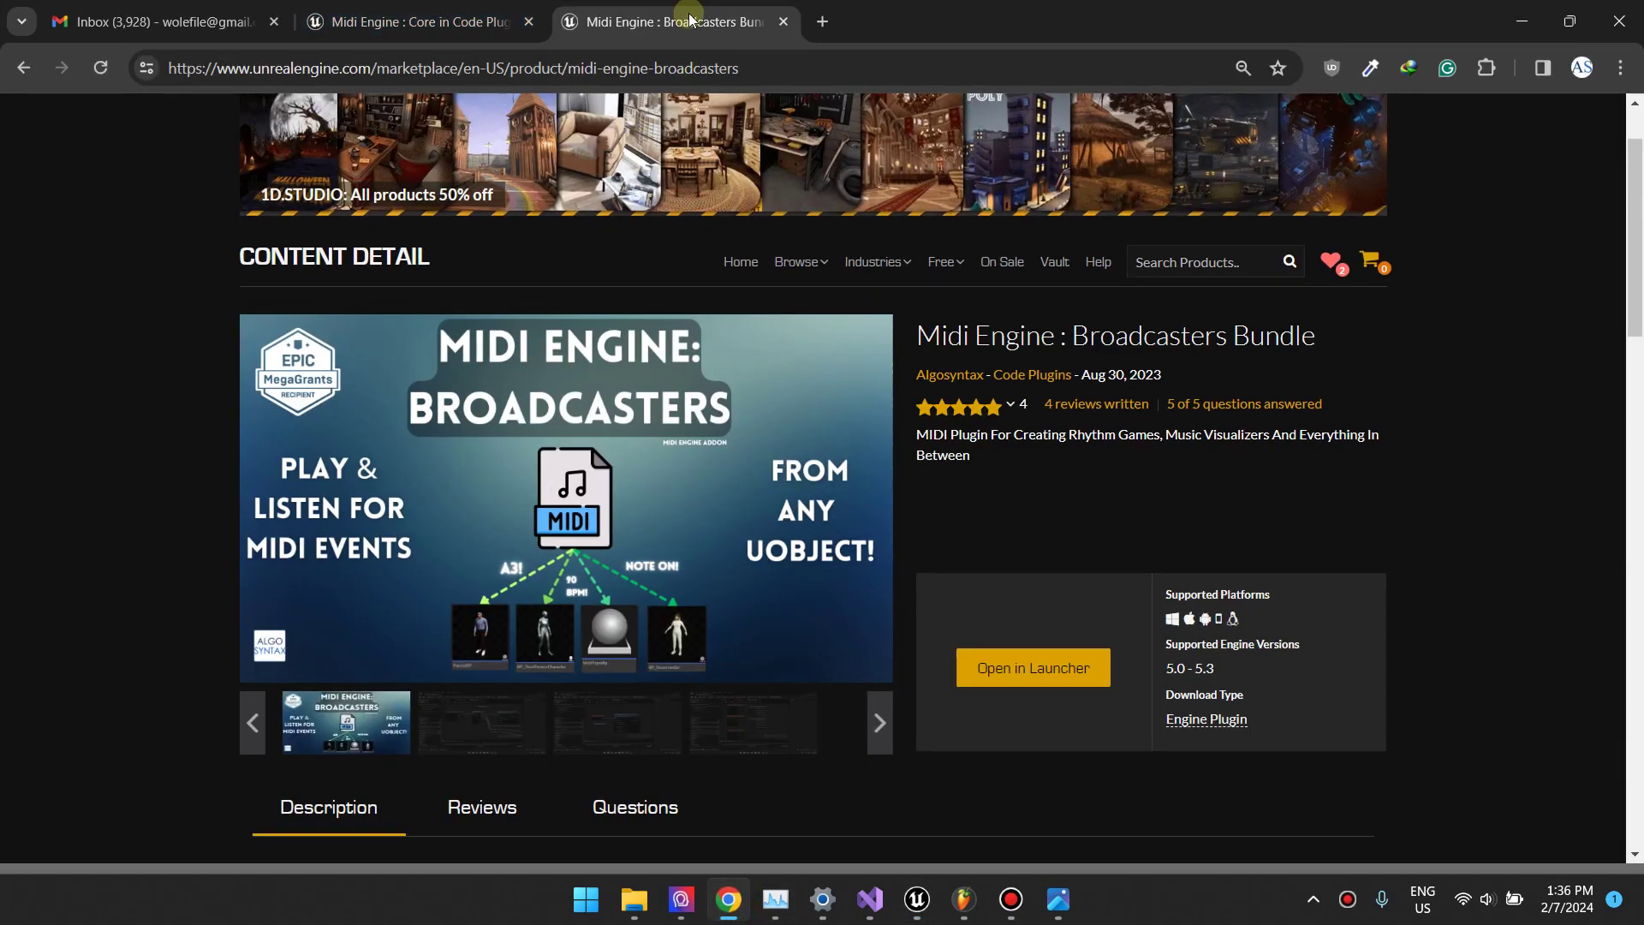
left_click(1058, 899)
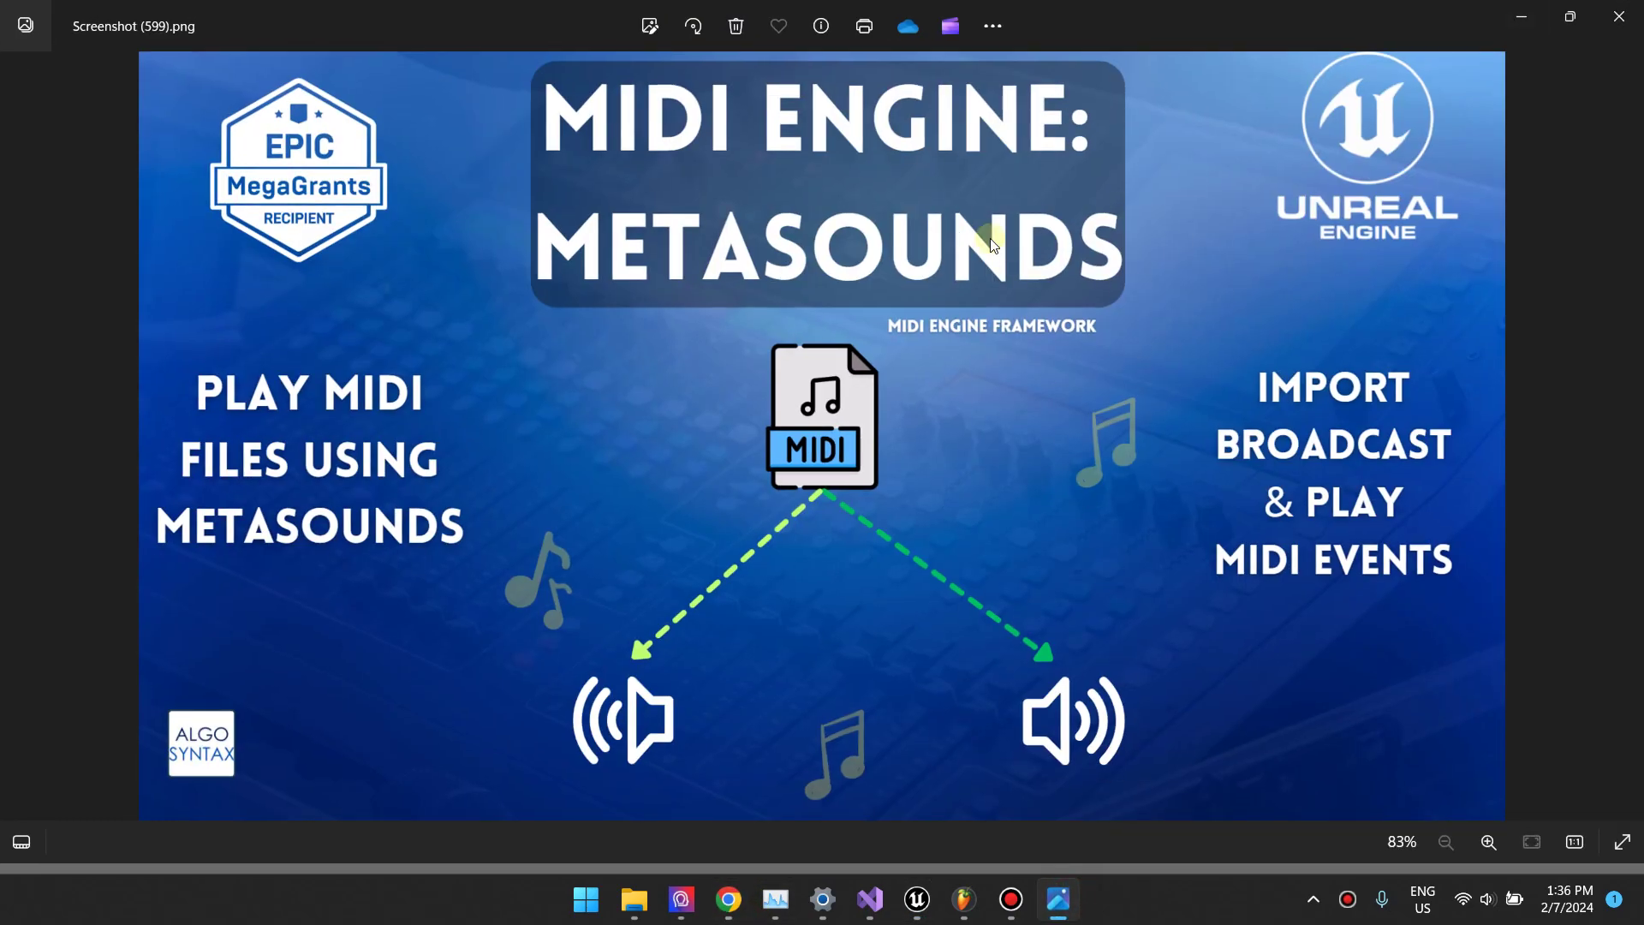
left_click(1058, 899)
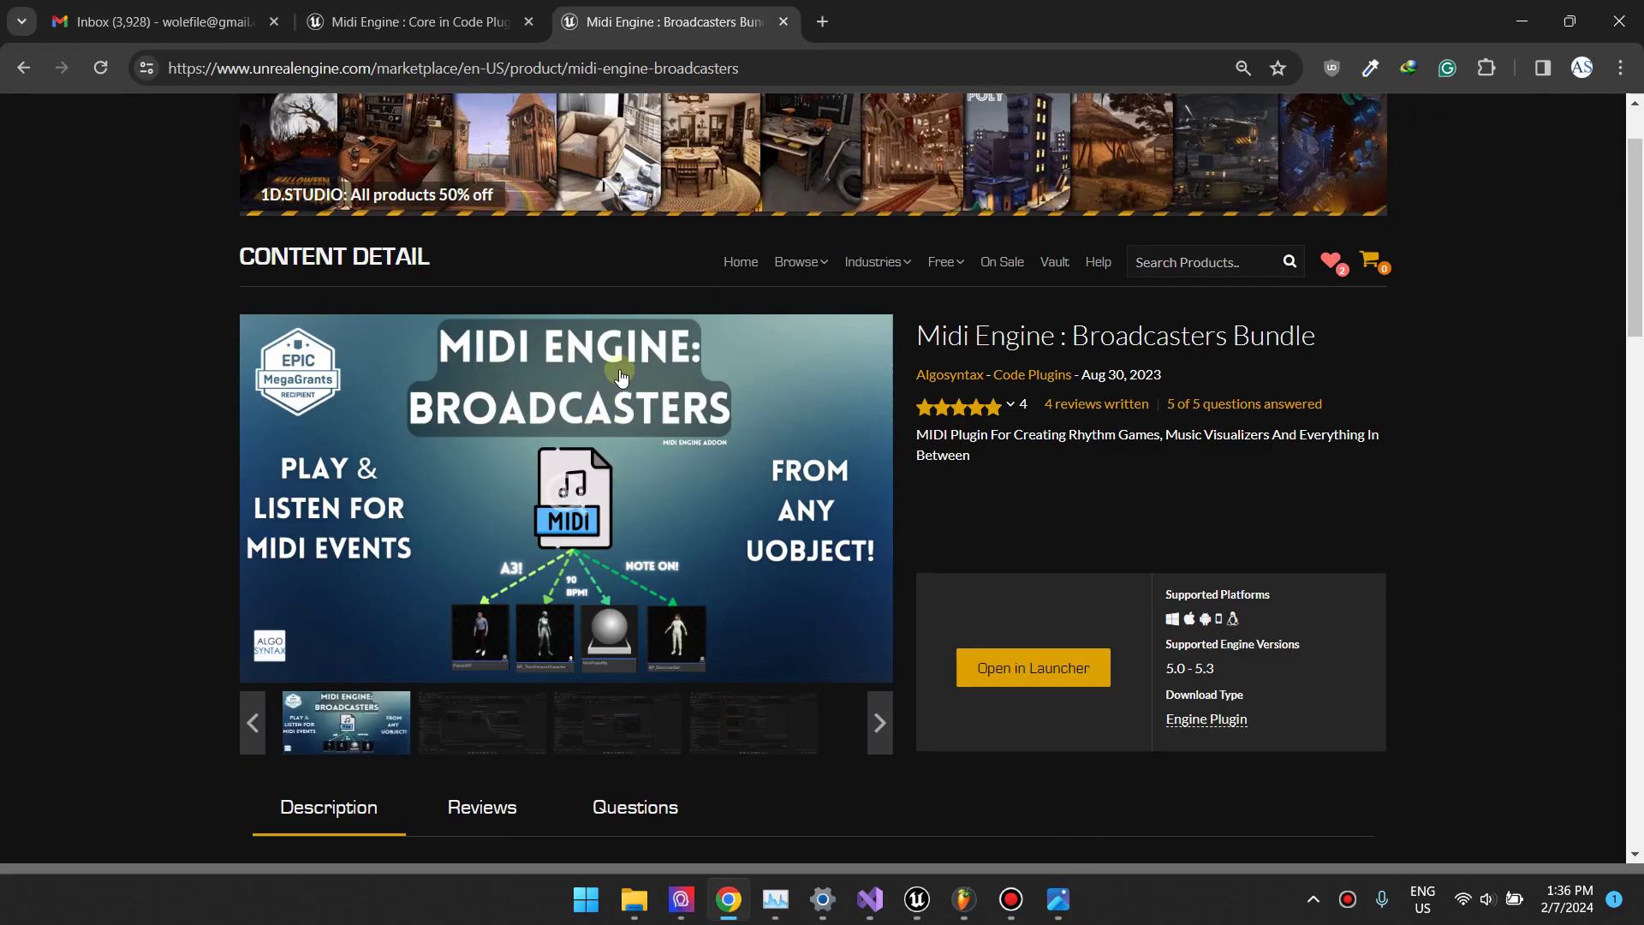
left_click(450, 19)
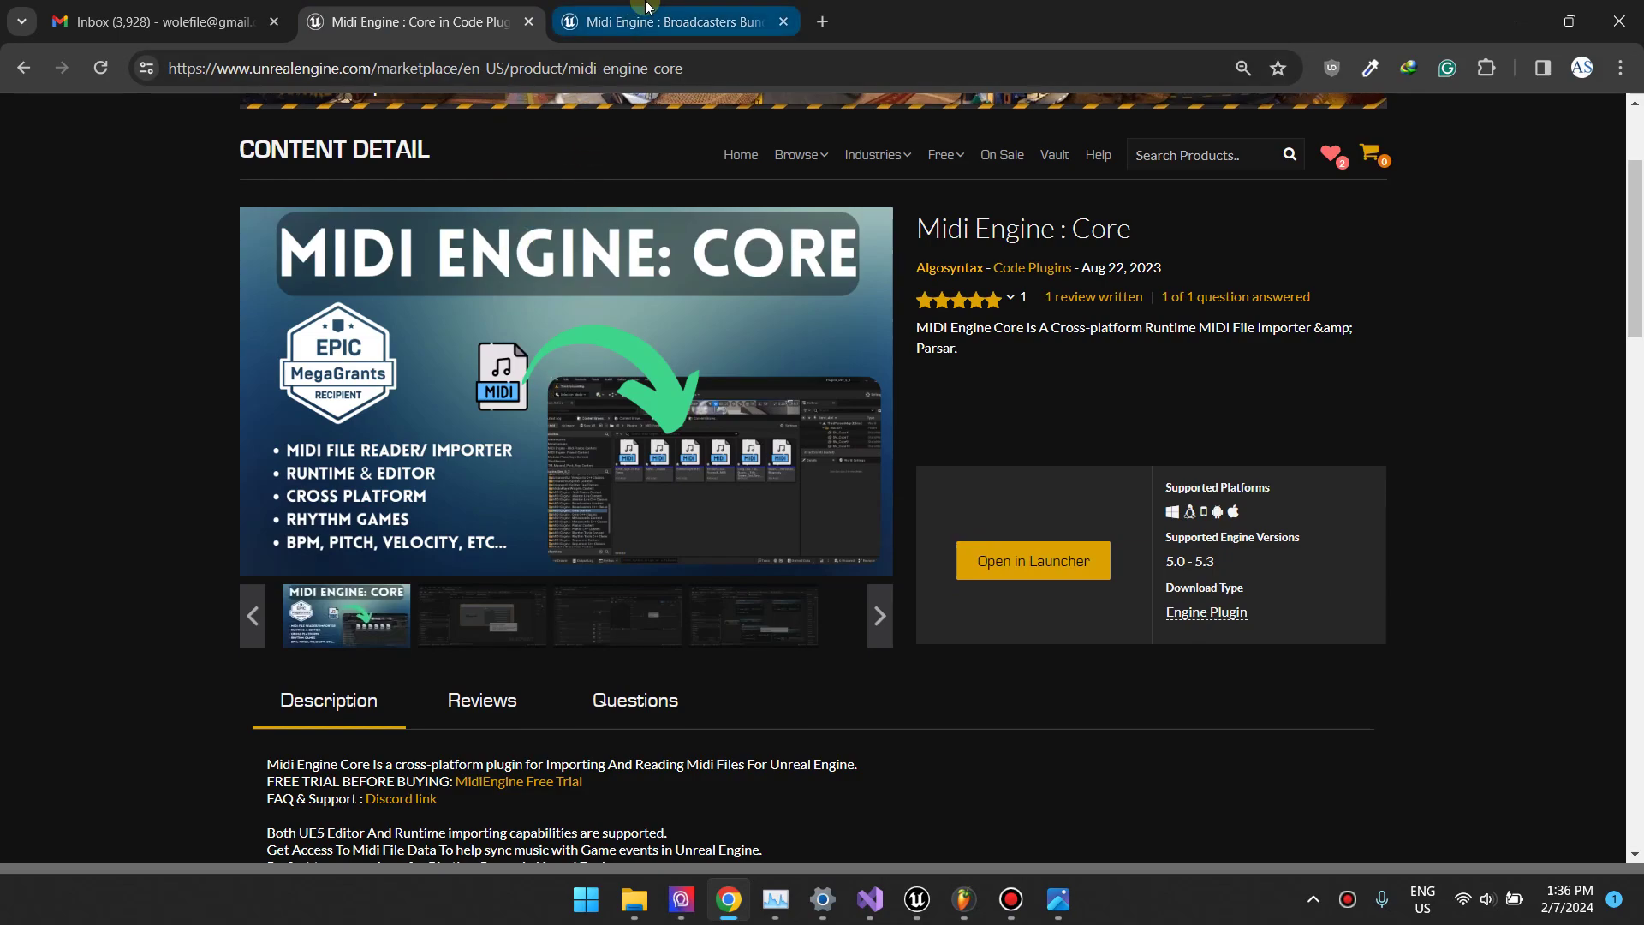
left_click(1058, 899)
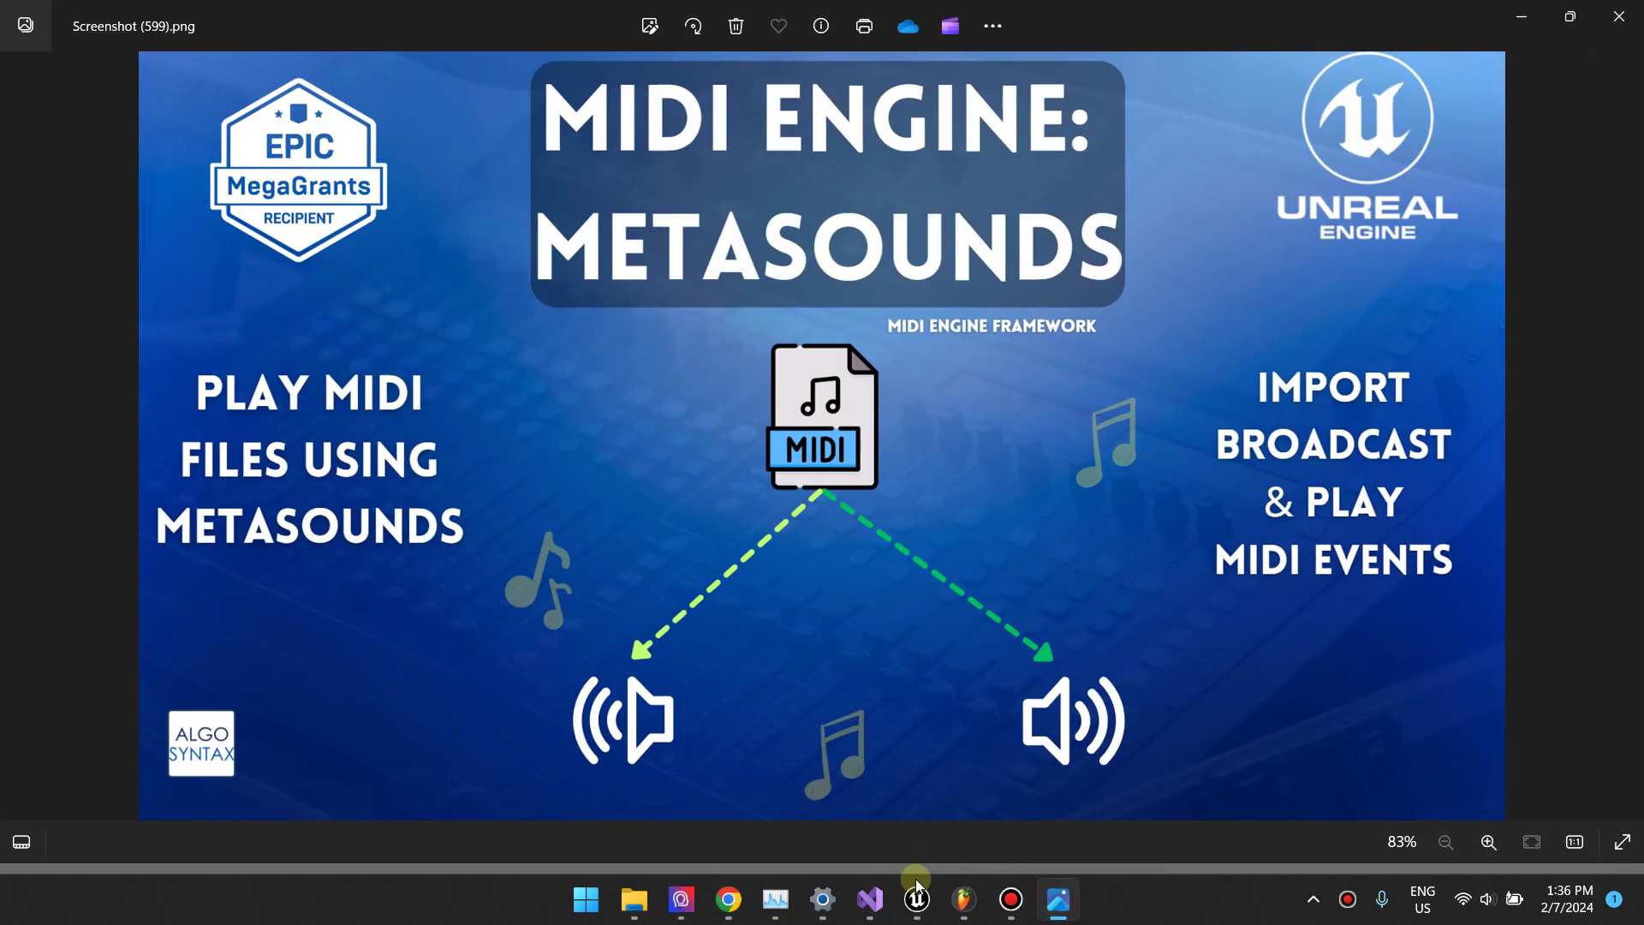
In the Plugins_Dev_5_2 editor, open the Blueprints folder and then BP_MidiPlayerActor
mouse_move(916, 872)
left_click(715, 784)
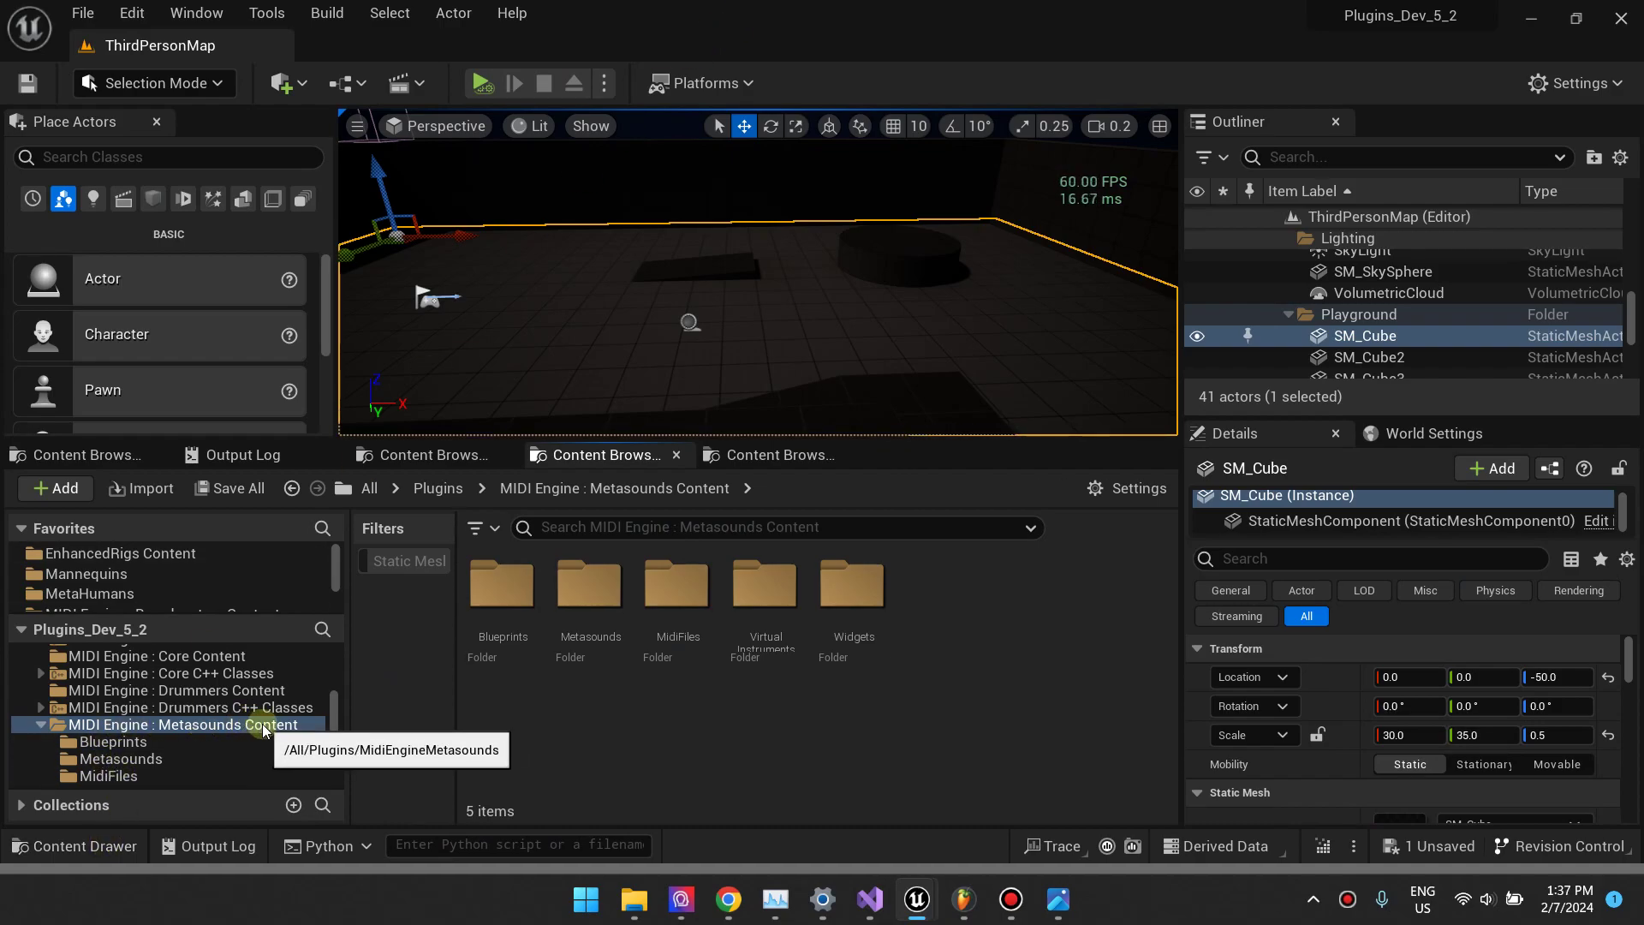
left_click(513, 615)
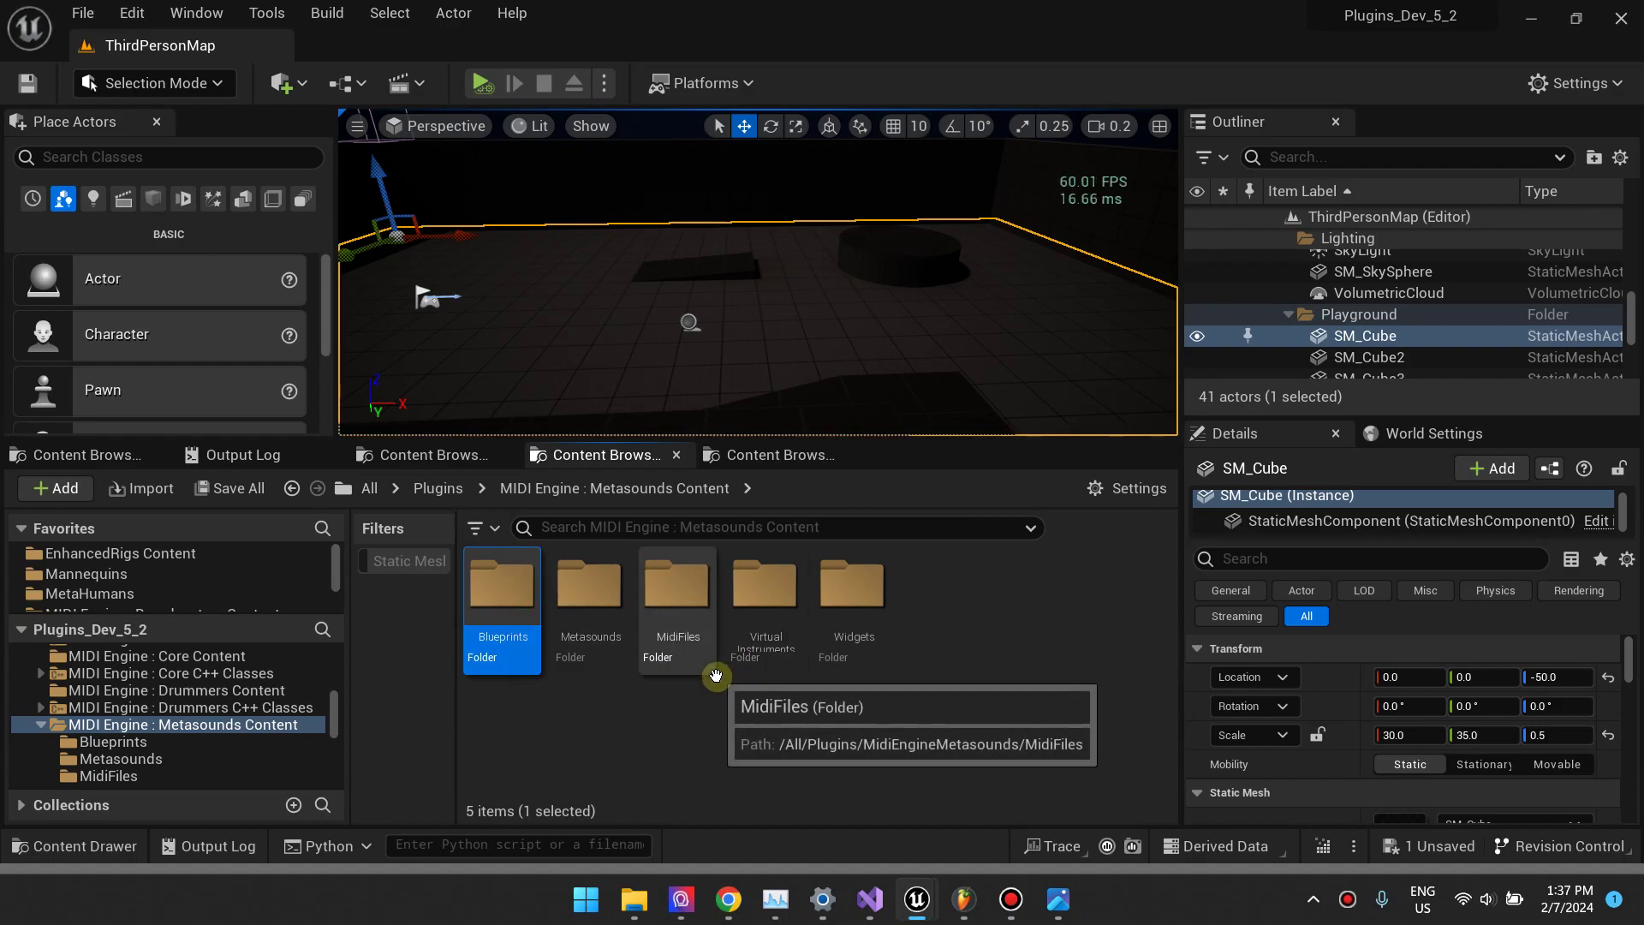
left_click(673, 733)
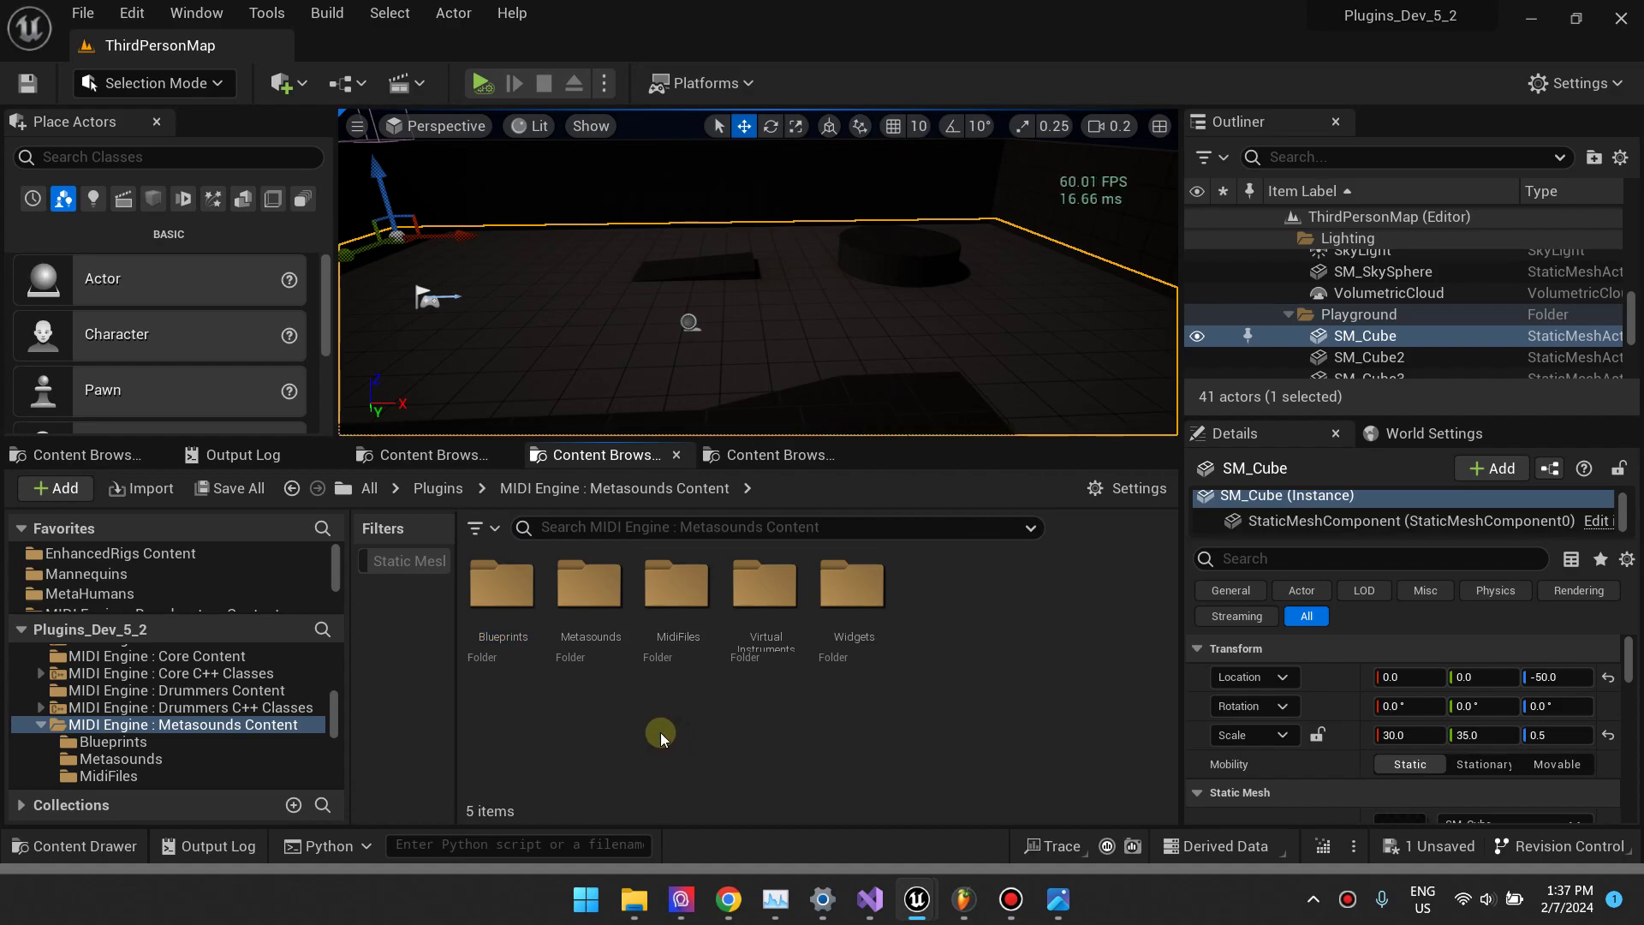
double_click(502, 587)
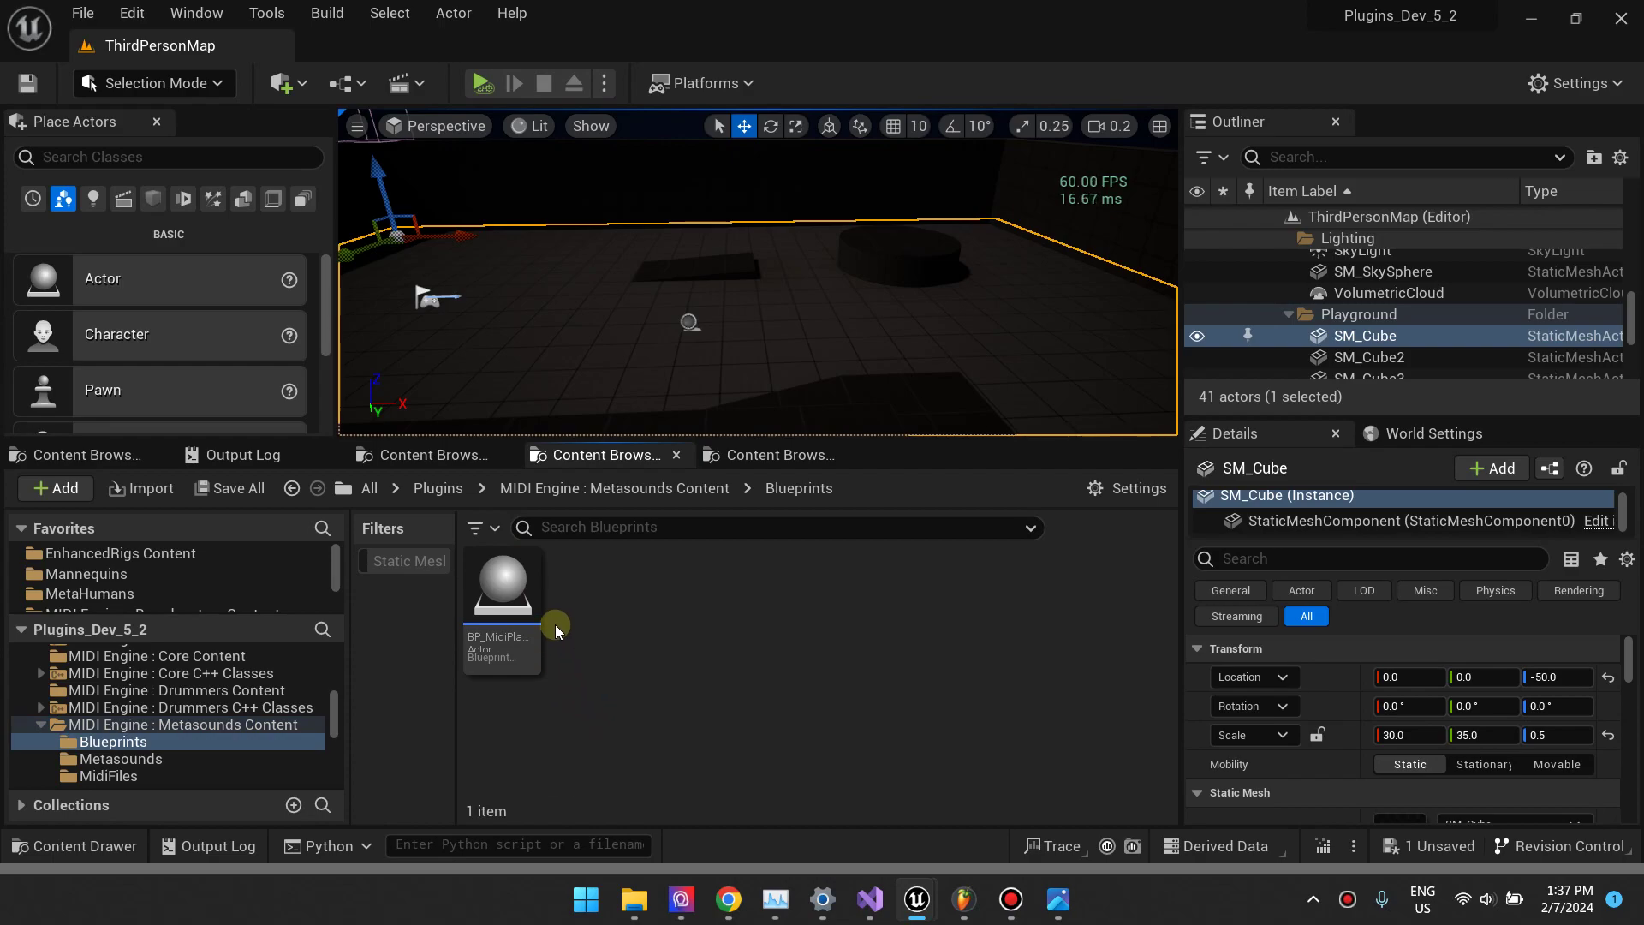
double_click(526, 621)
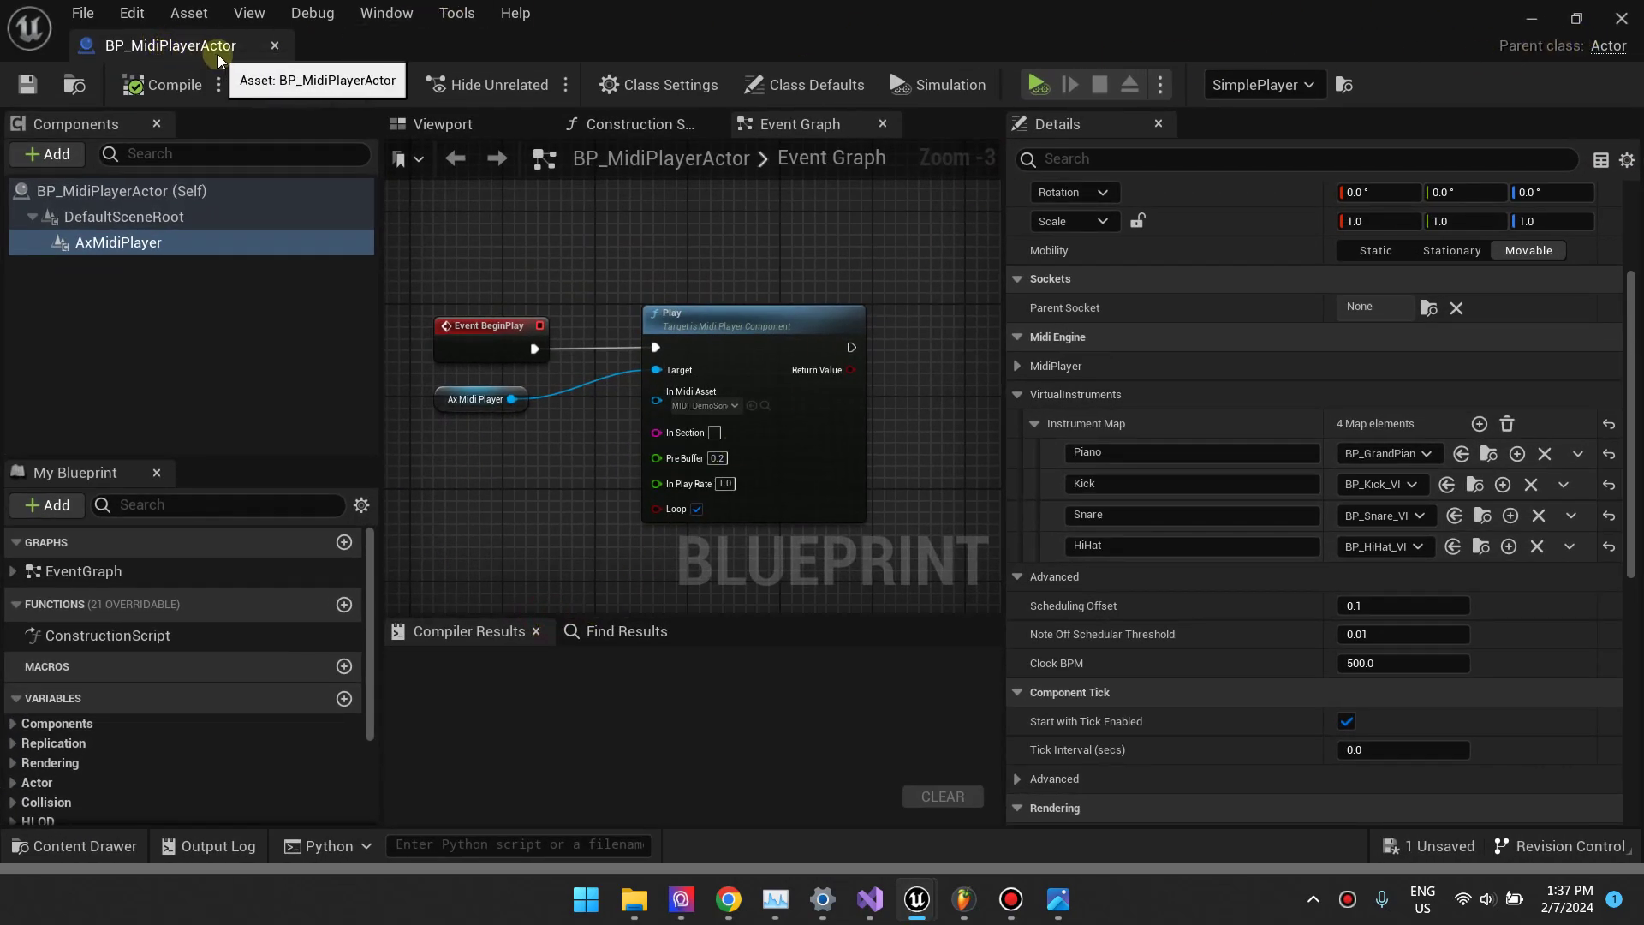
Select the AxMidiPlayer component in BP_MidiPlayerActor to show its properties
left_click(183, 367)
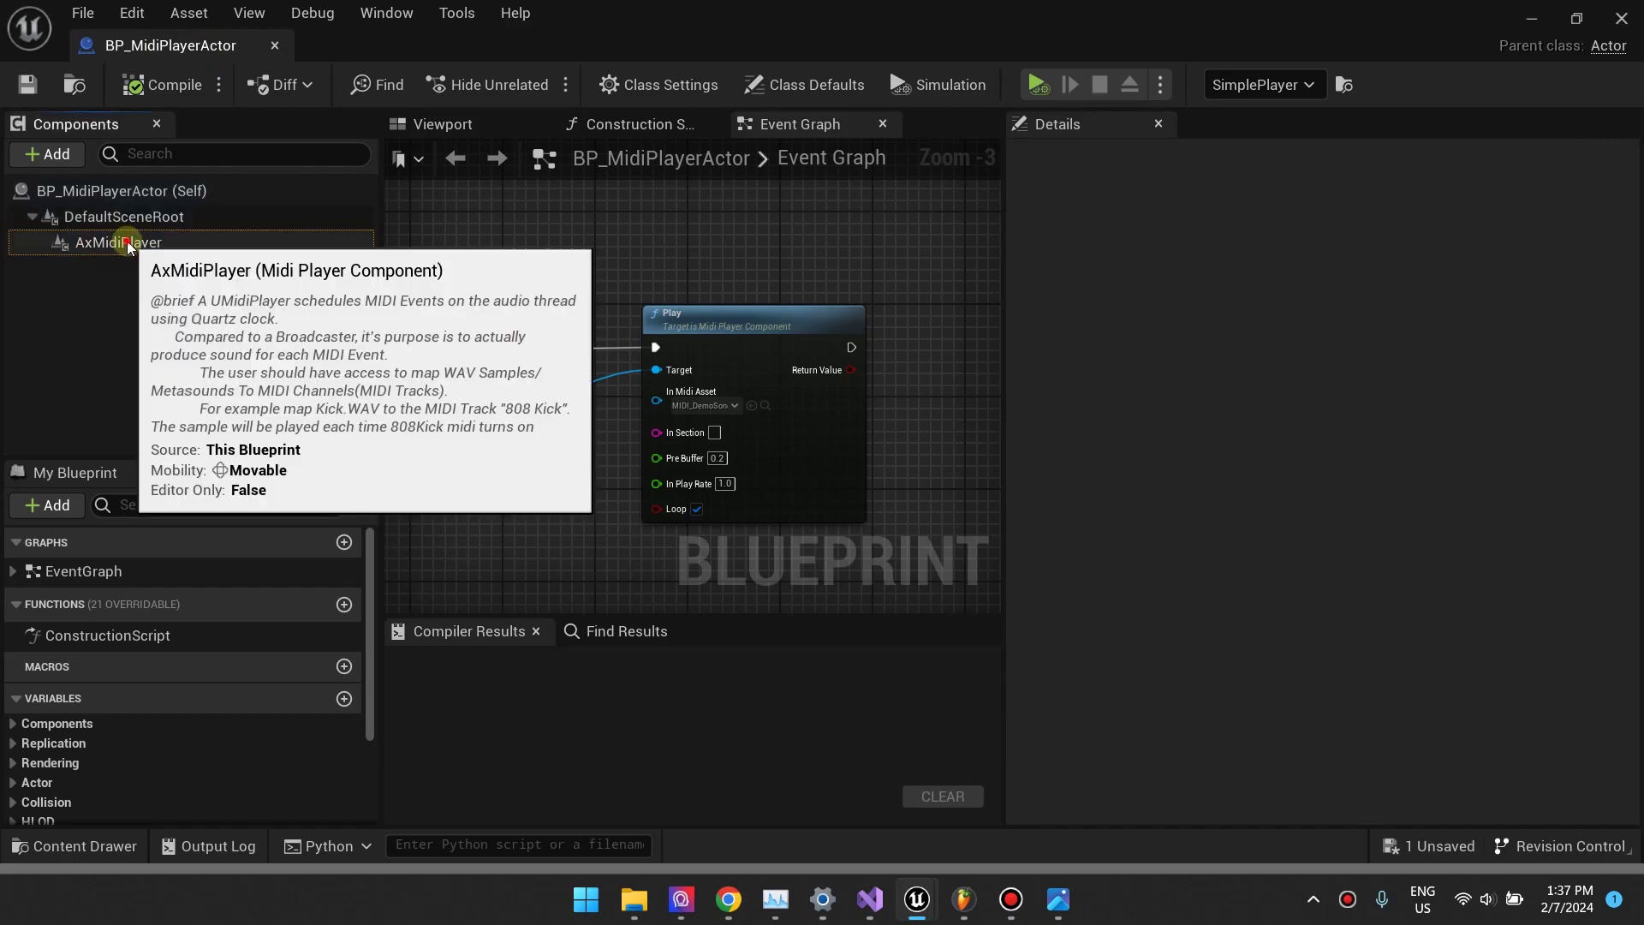
left_click(126, 245)
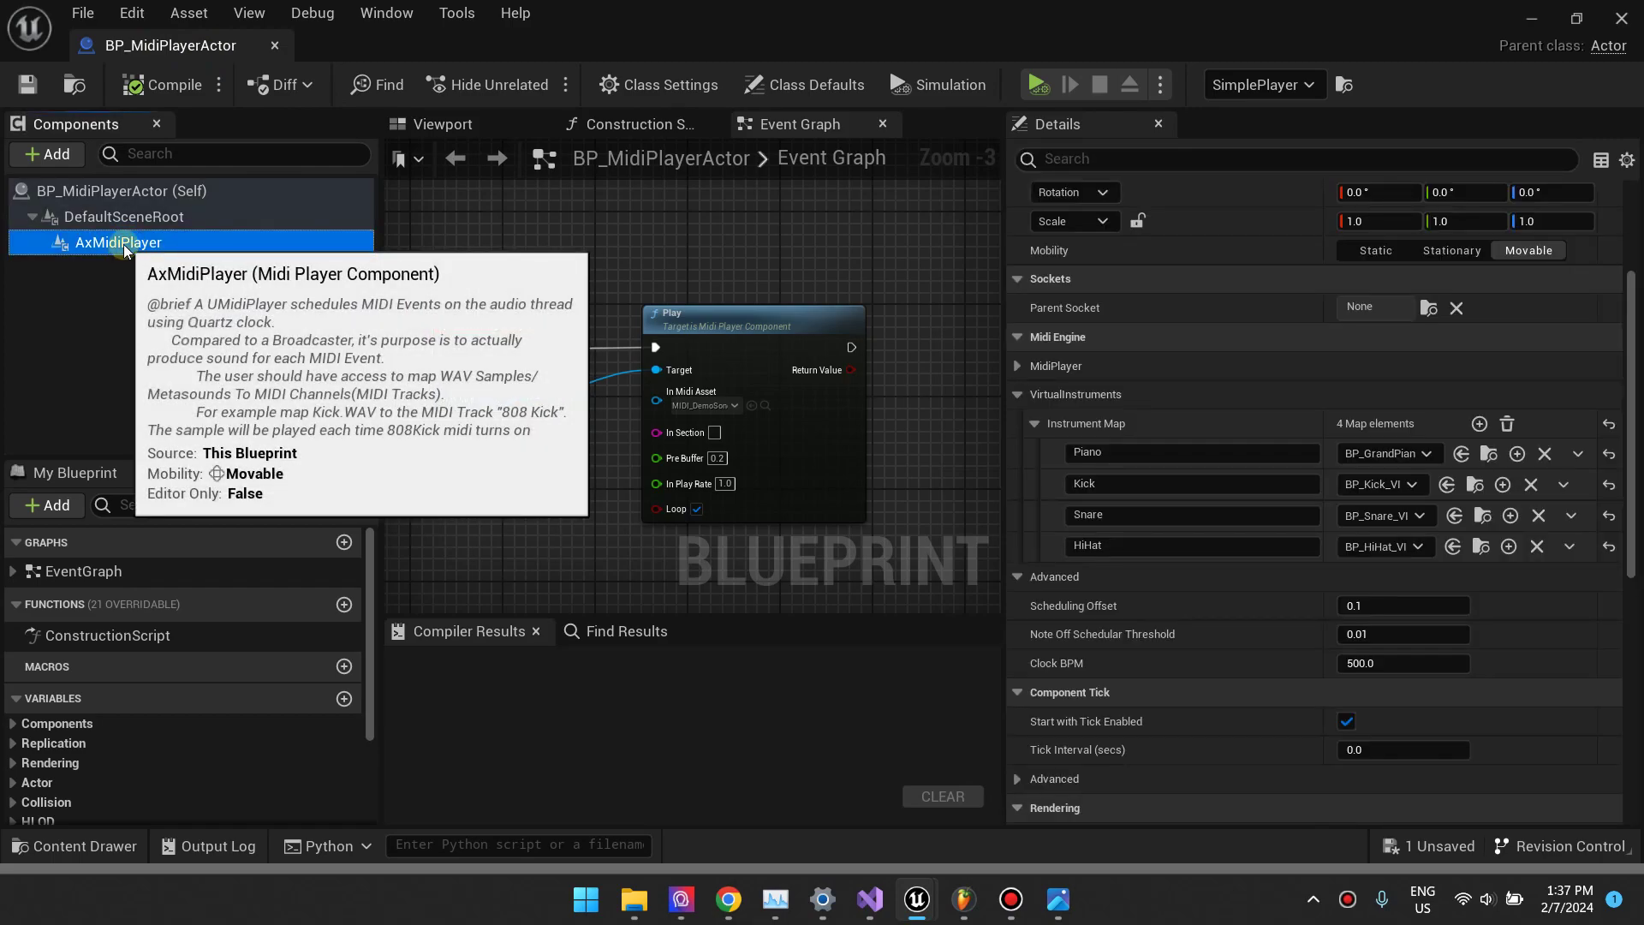
left_click(110, 310)
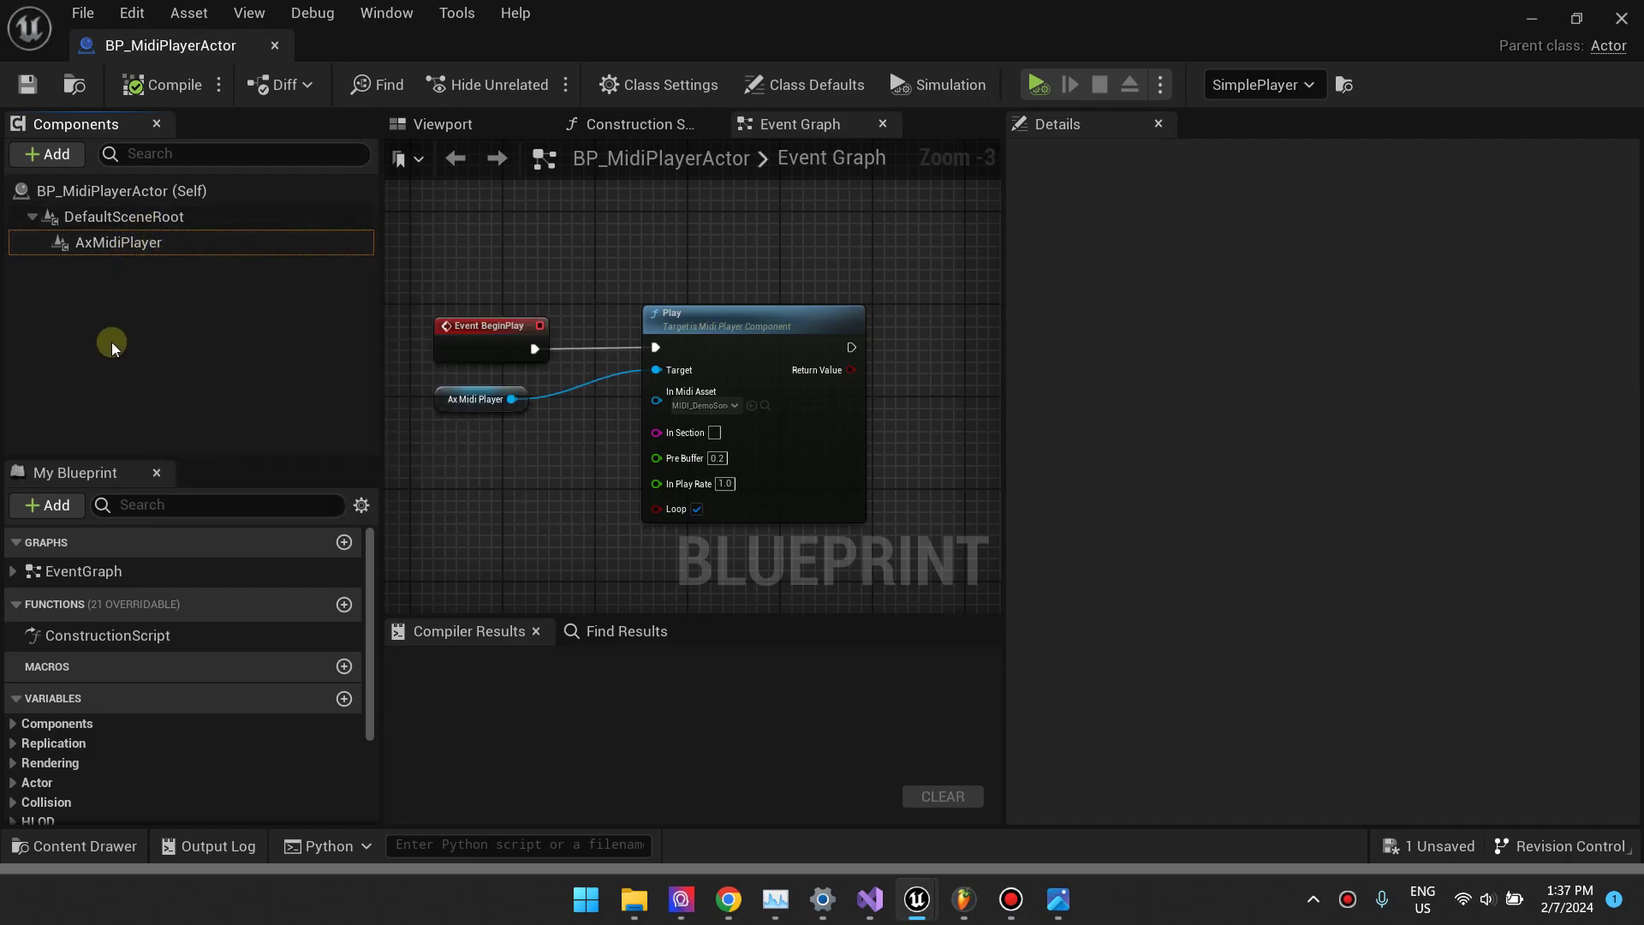
left_click(120, 242)
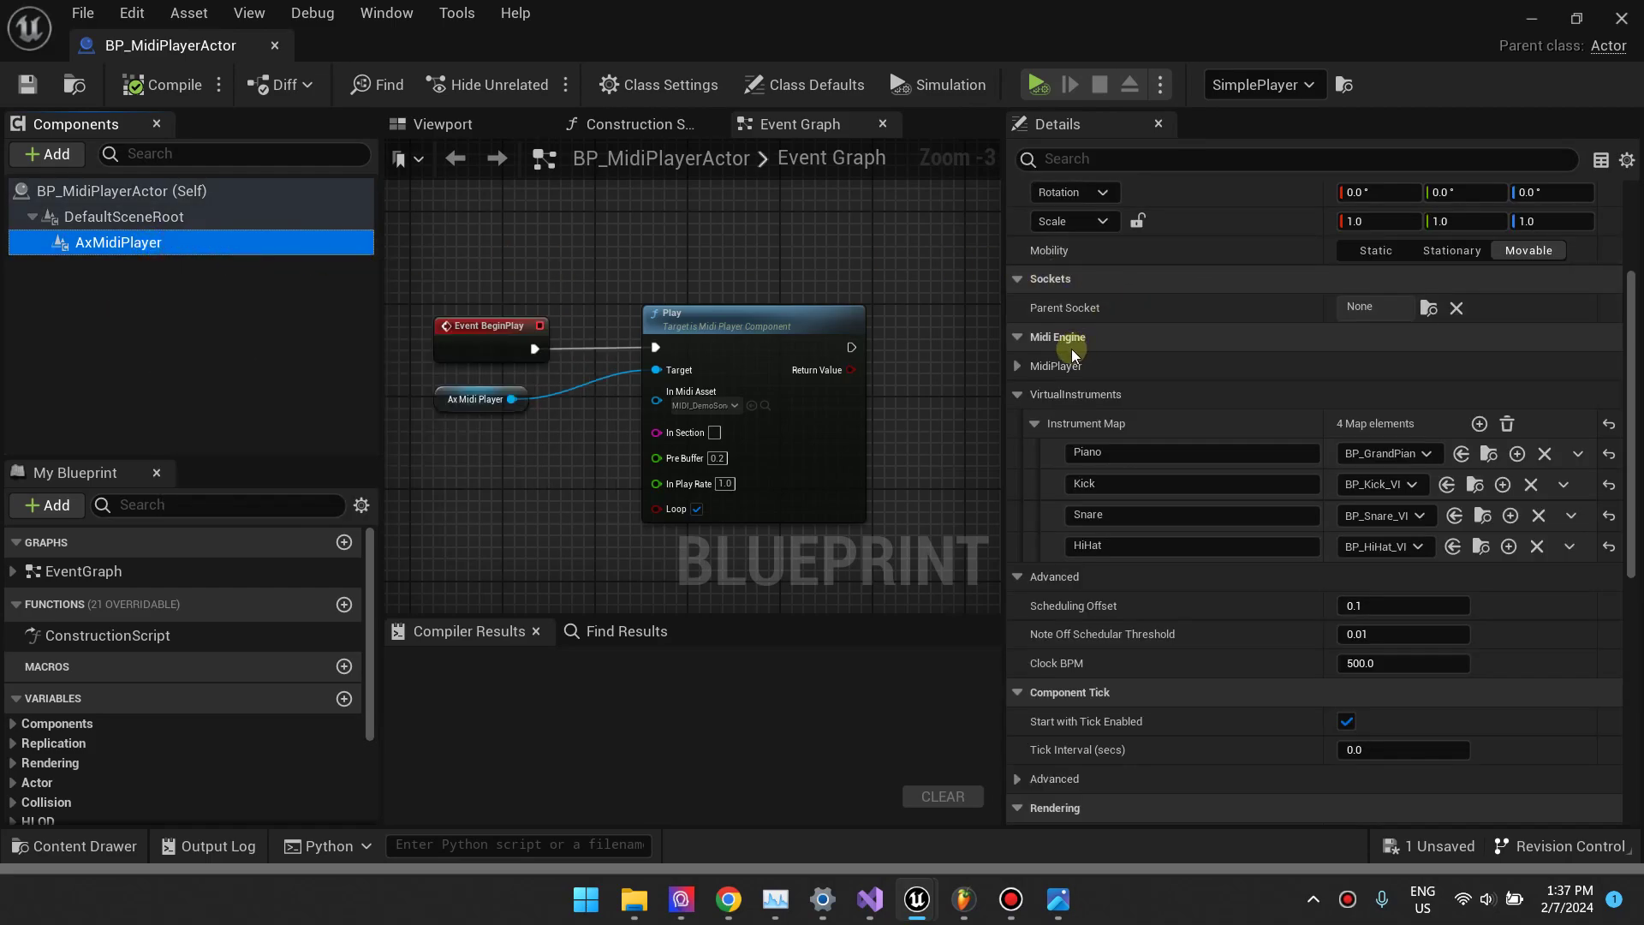
Expand AxMidiPlayer's MidiPlayer settings down to the Play Heads element
left_click(1018, 369)
left_click(1018, 366)
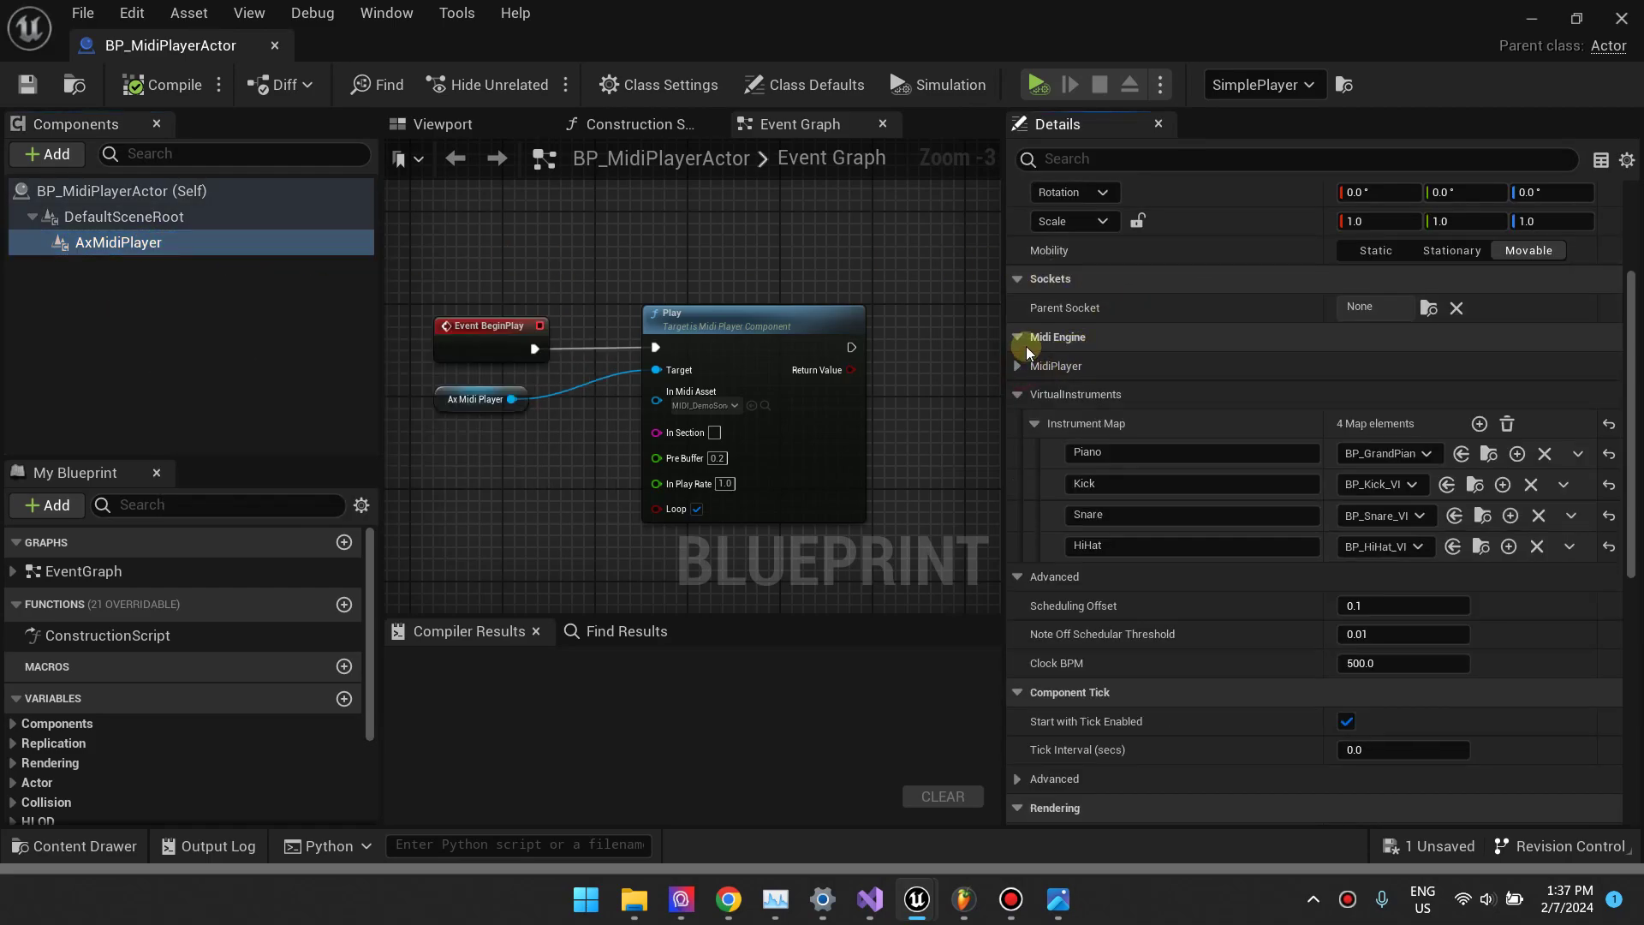
left_click(1018, 337)
left_click(1019, 336)
left_click(1018, 367)
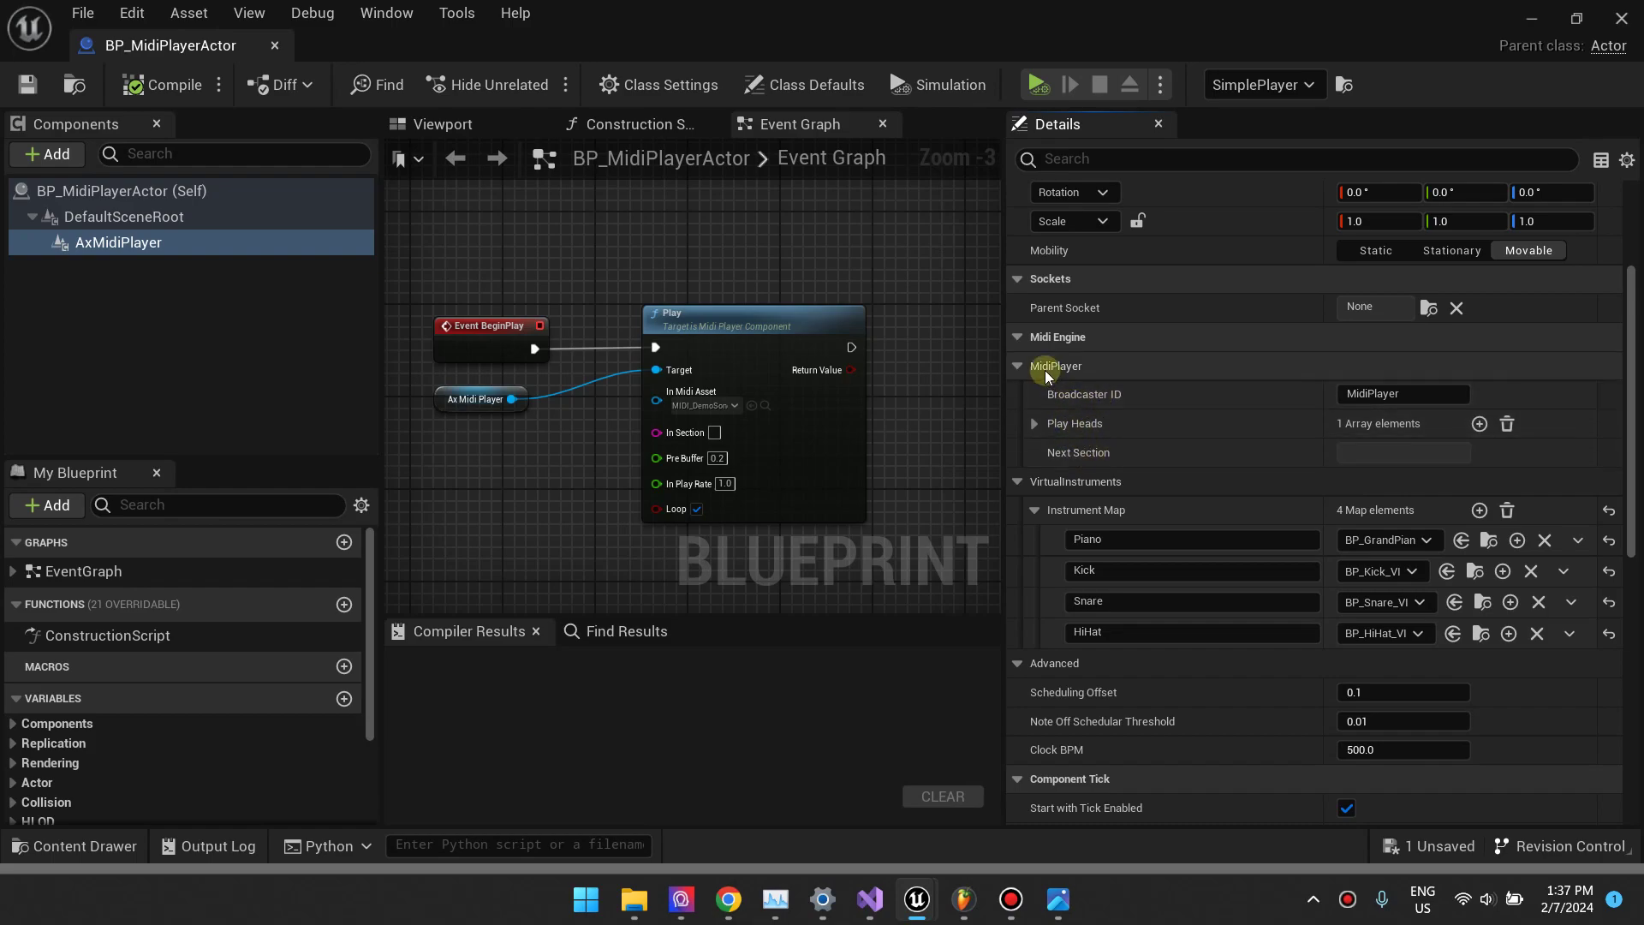
left_click(1034, 423)
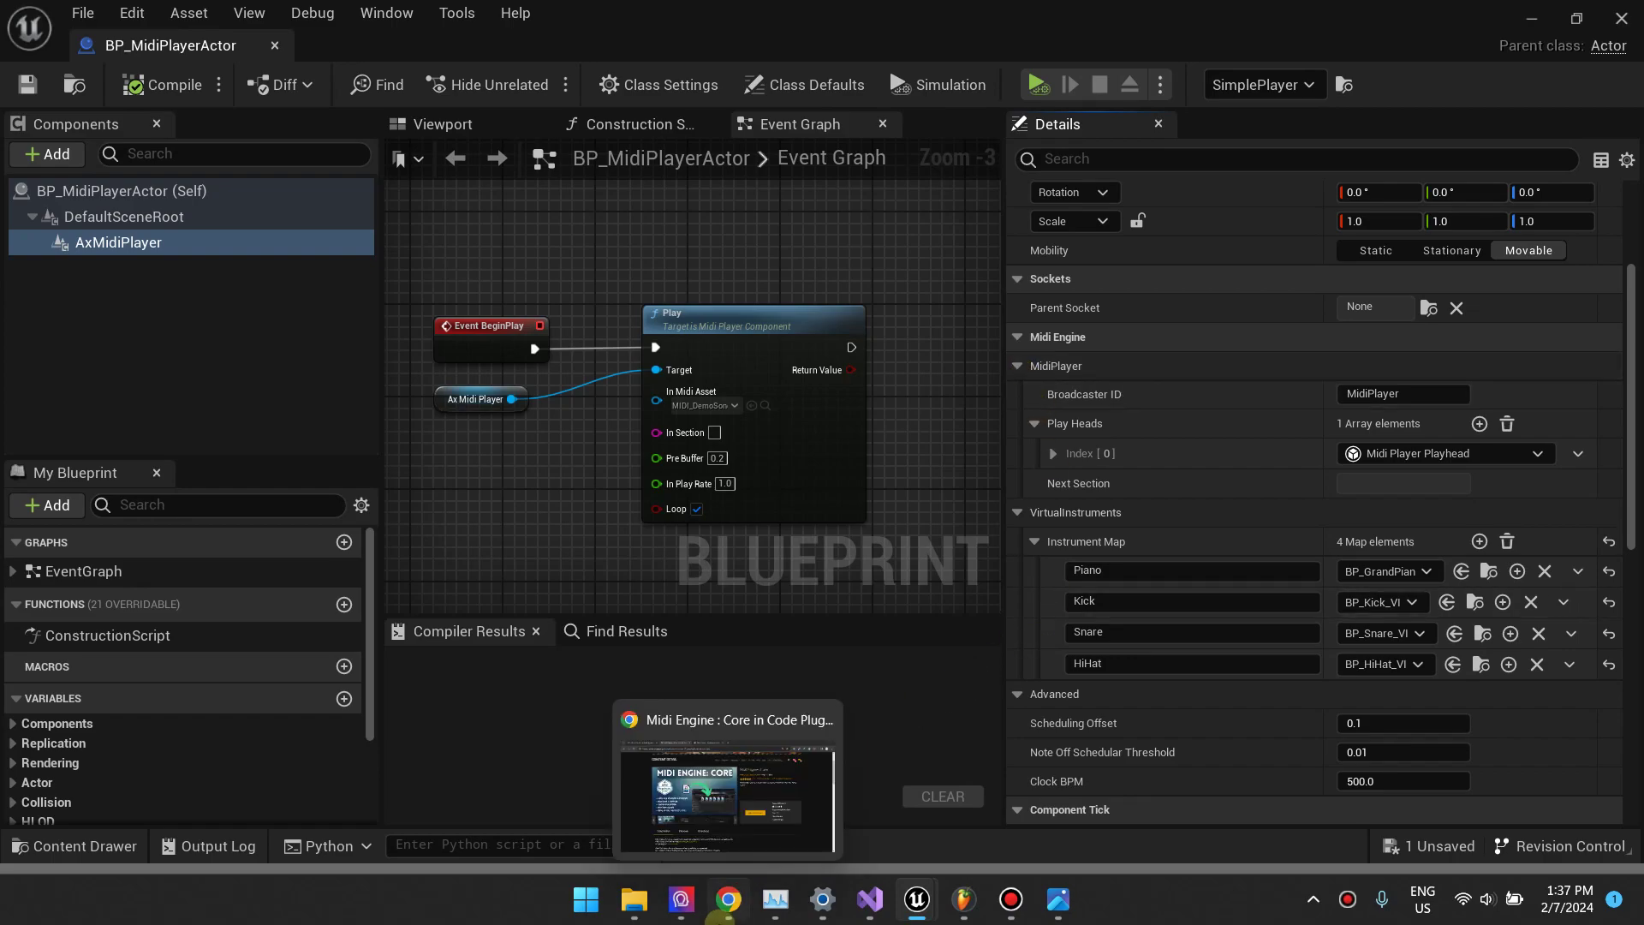
left_click(729, 899)
Check the Broadcasters Bundle page, then collapse MidiPlayer settings back in BP_MidiPlayerActor
left_click(672, 21)
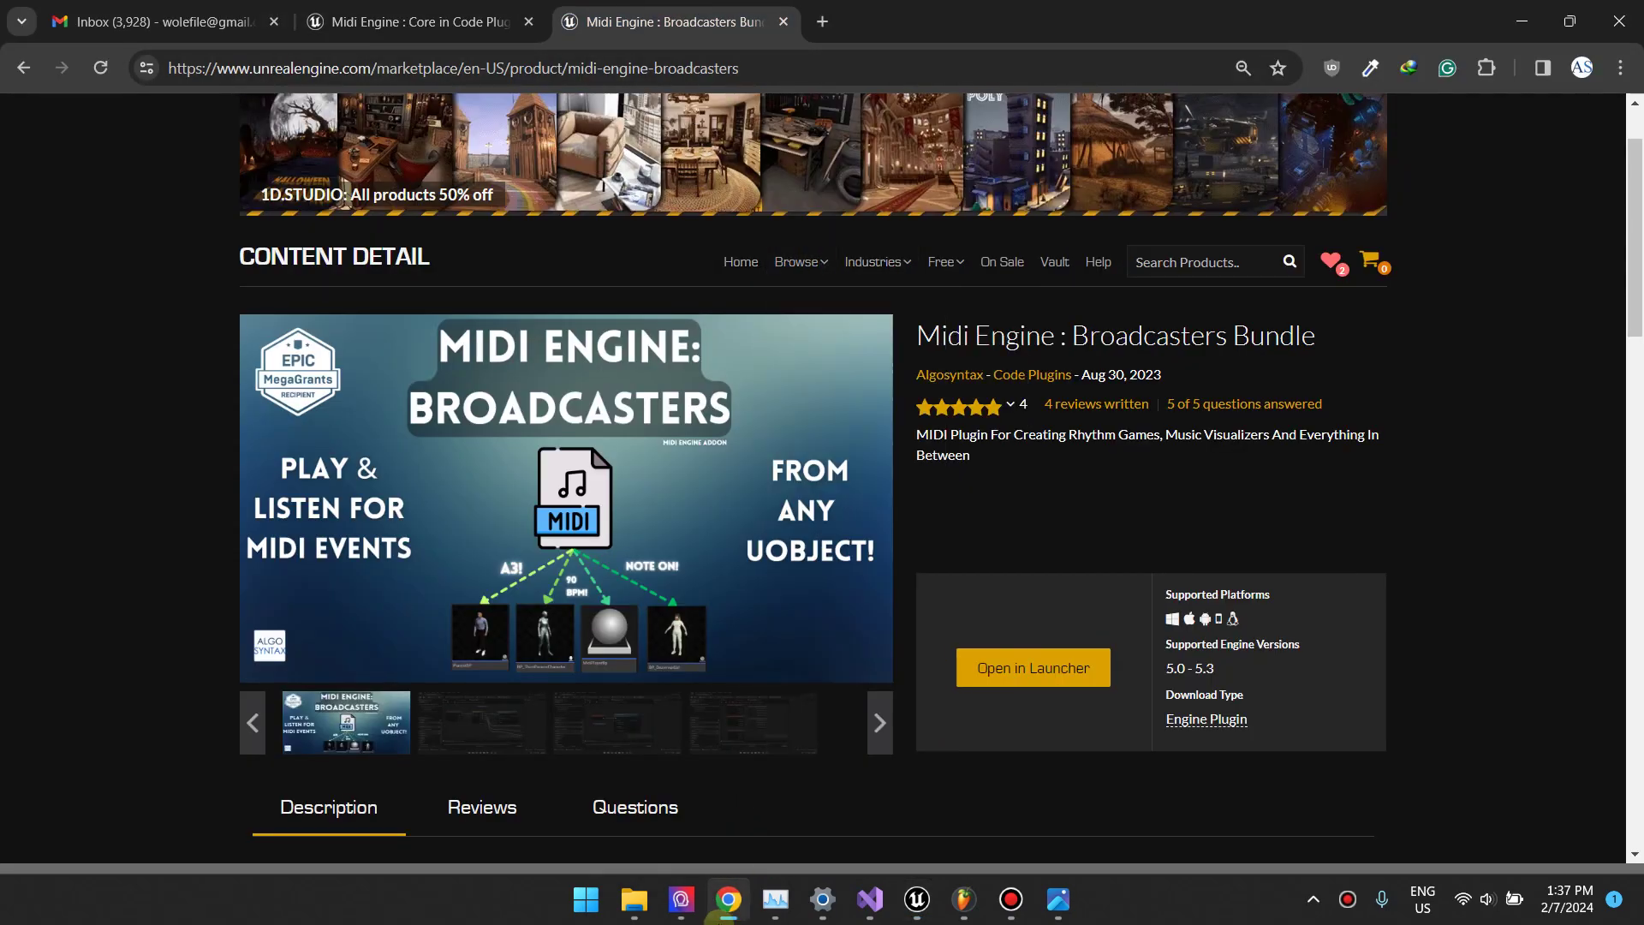
left_click(917, 899)
left_click(1021, 367)
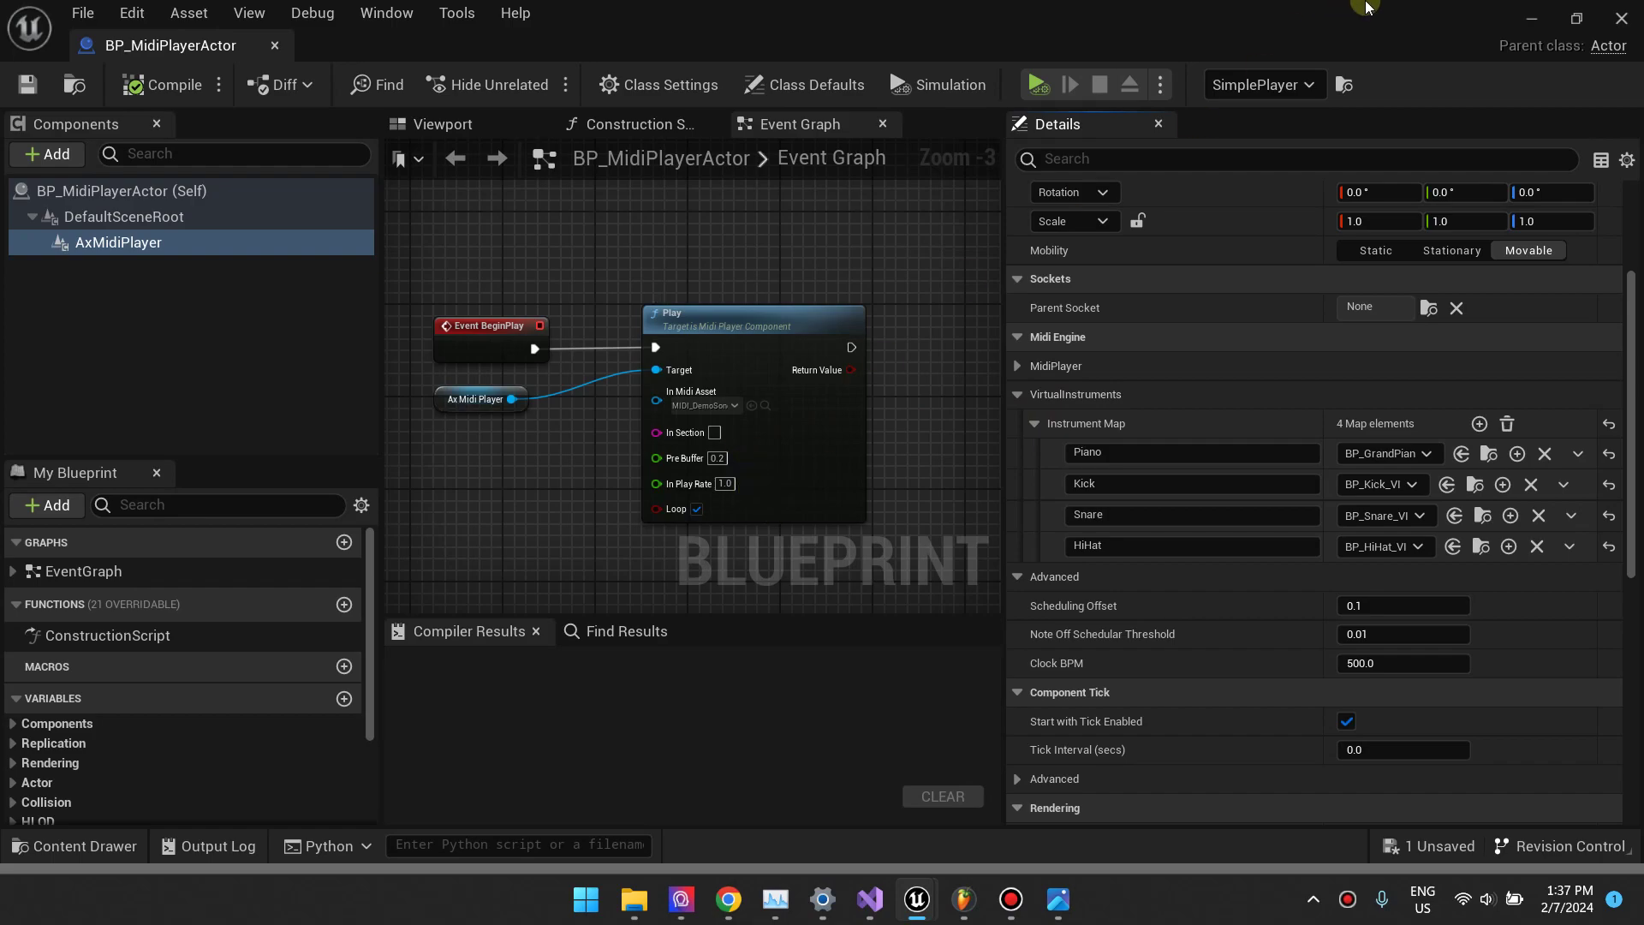
Open the MIDI_DemoSong asset from the MidiFiles folder
left_click(1537, 19)
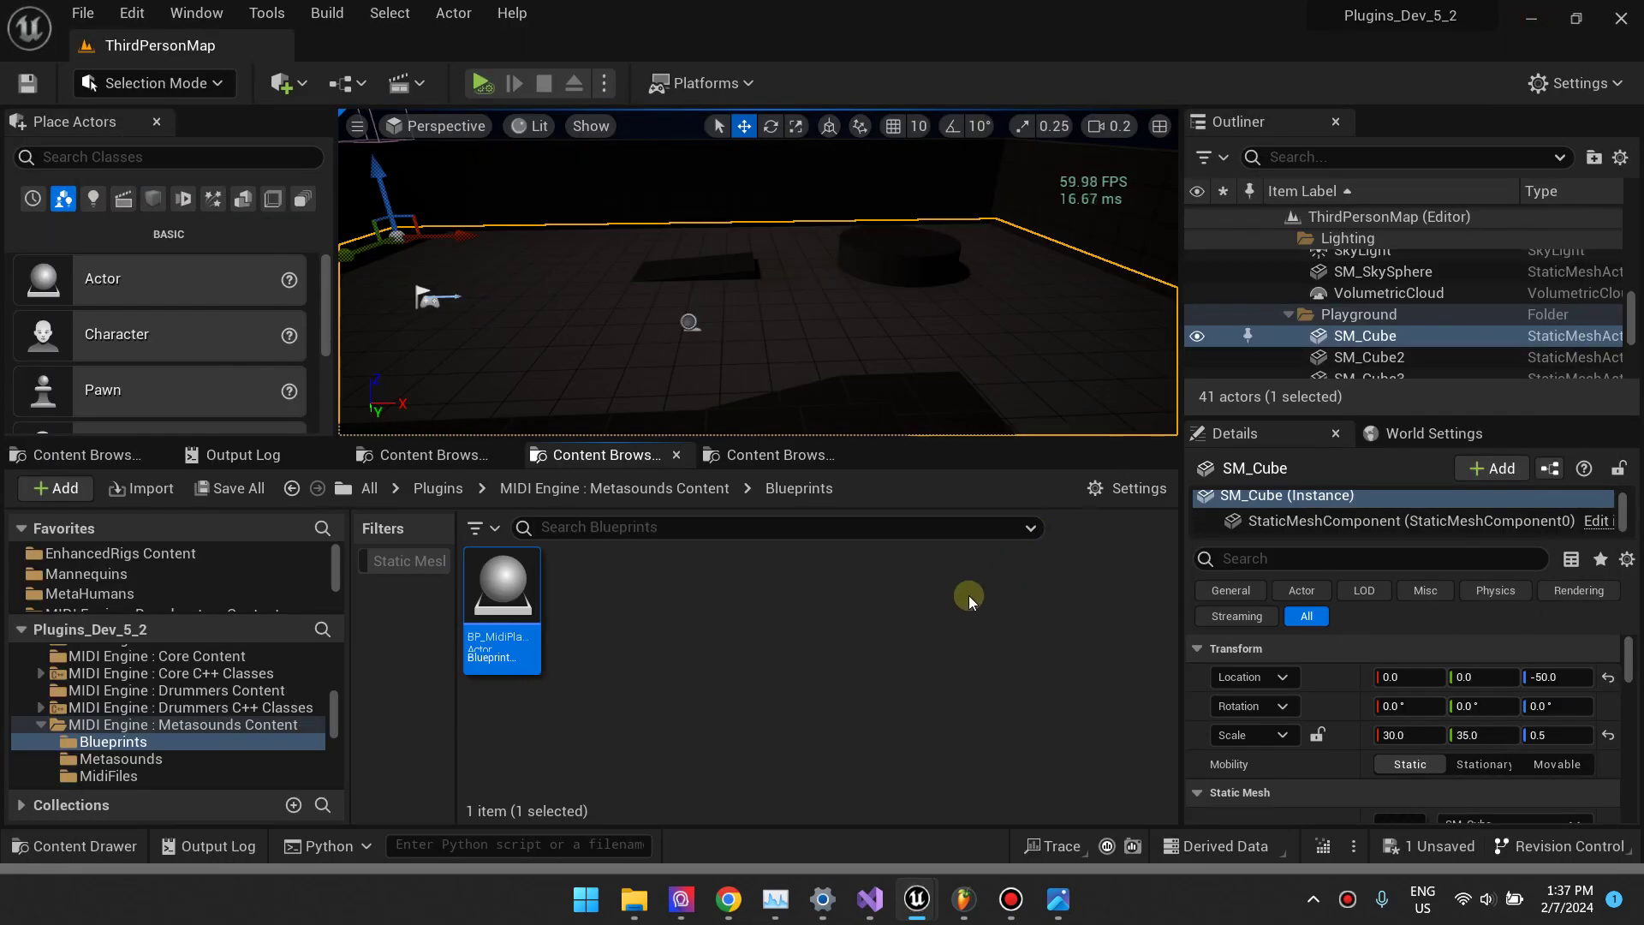
left_click(668, 495)
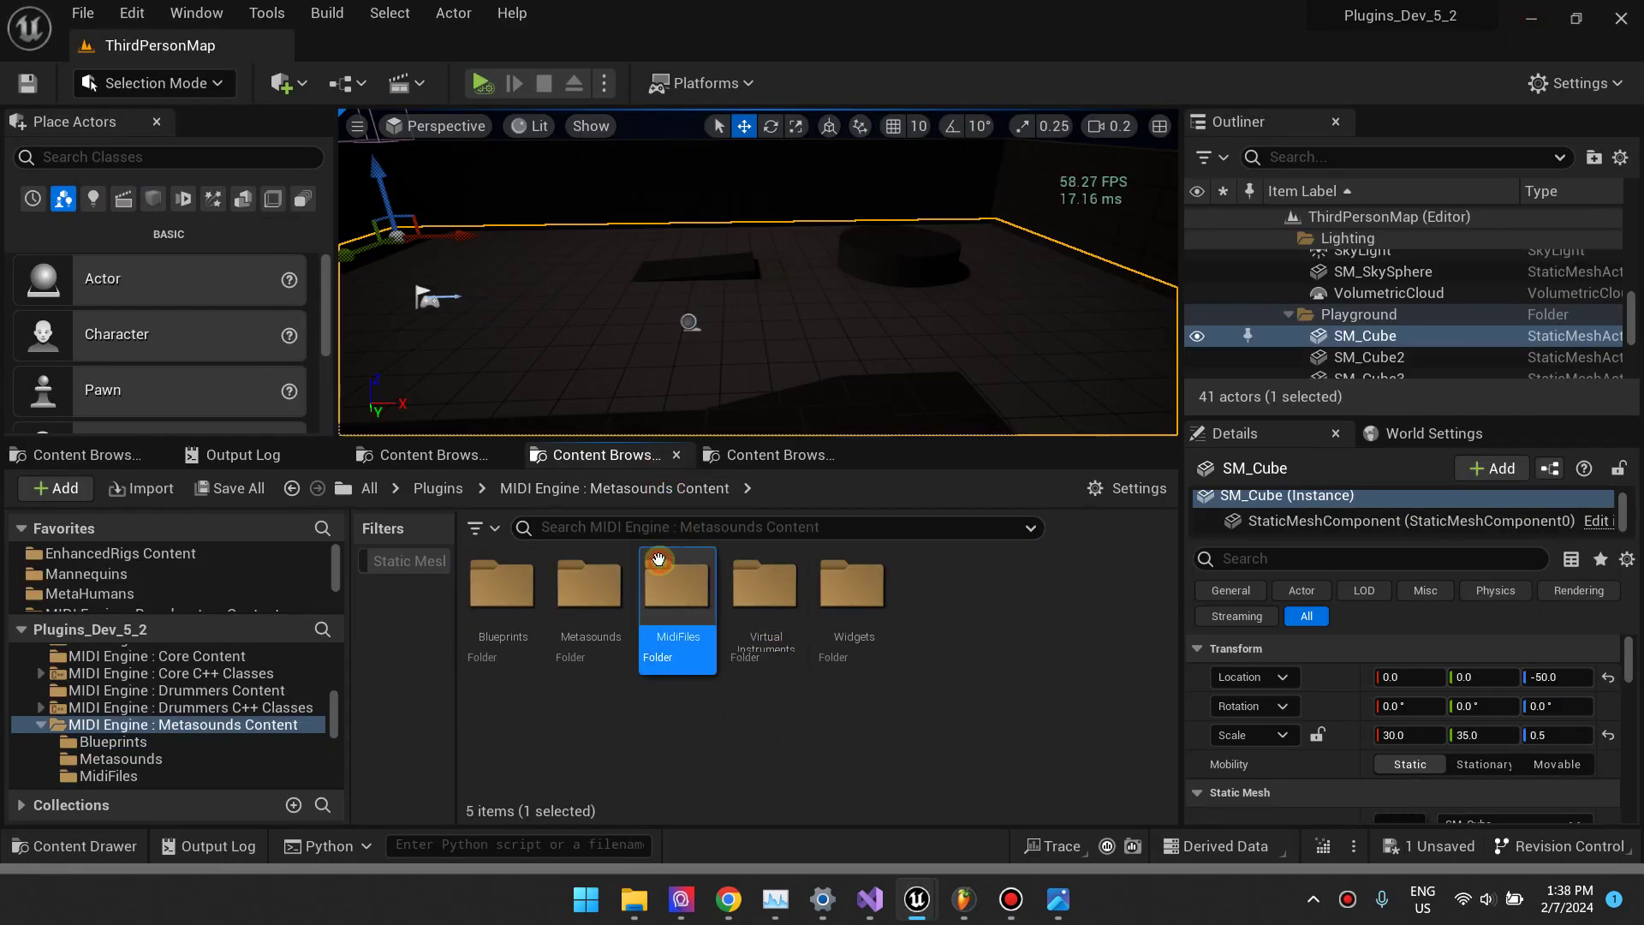
double_click(679, 591)
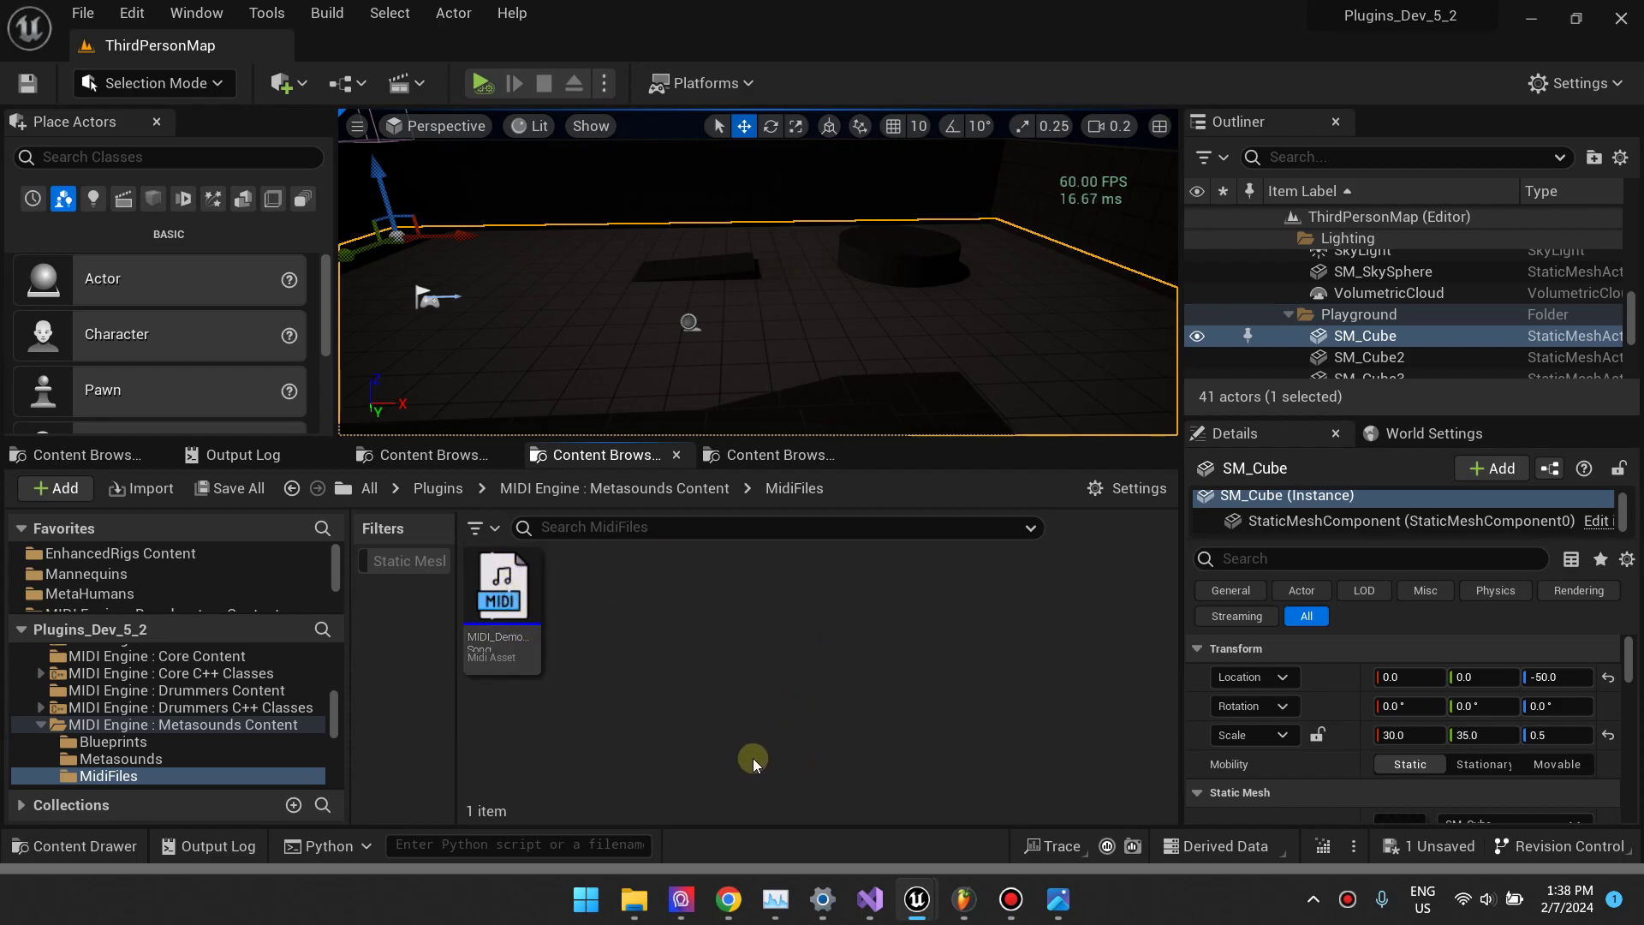
double_click(514, 634)
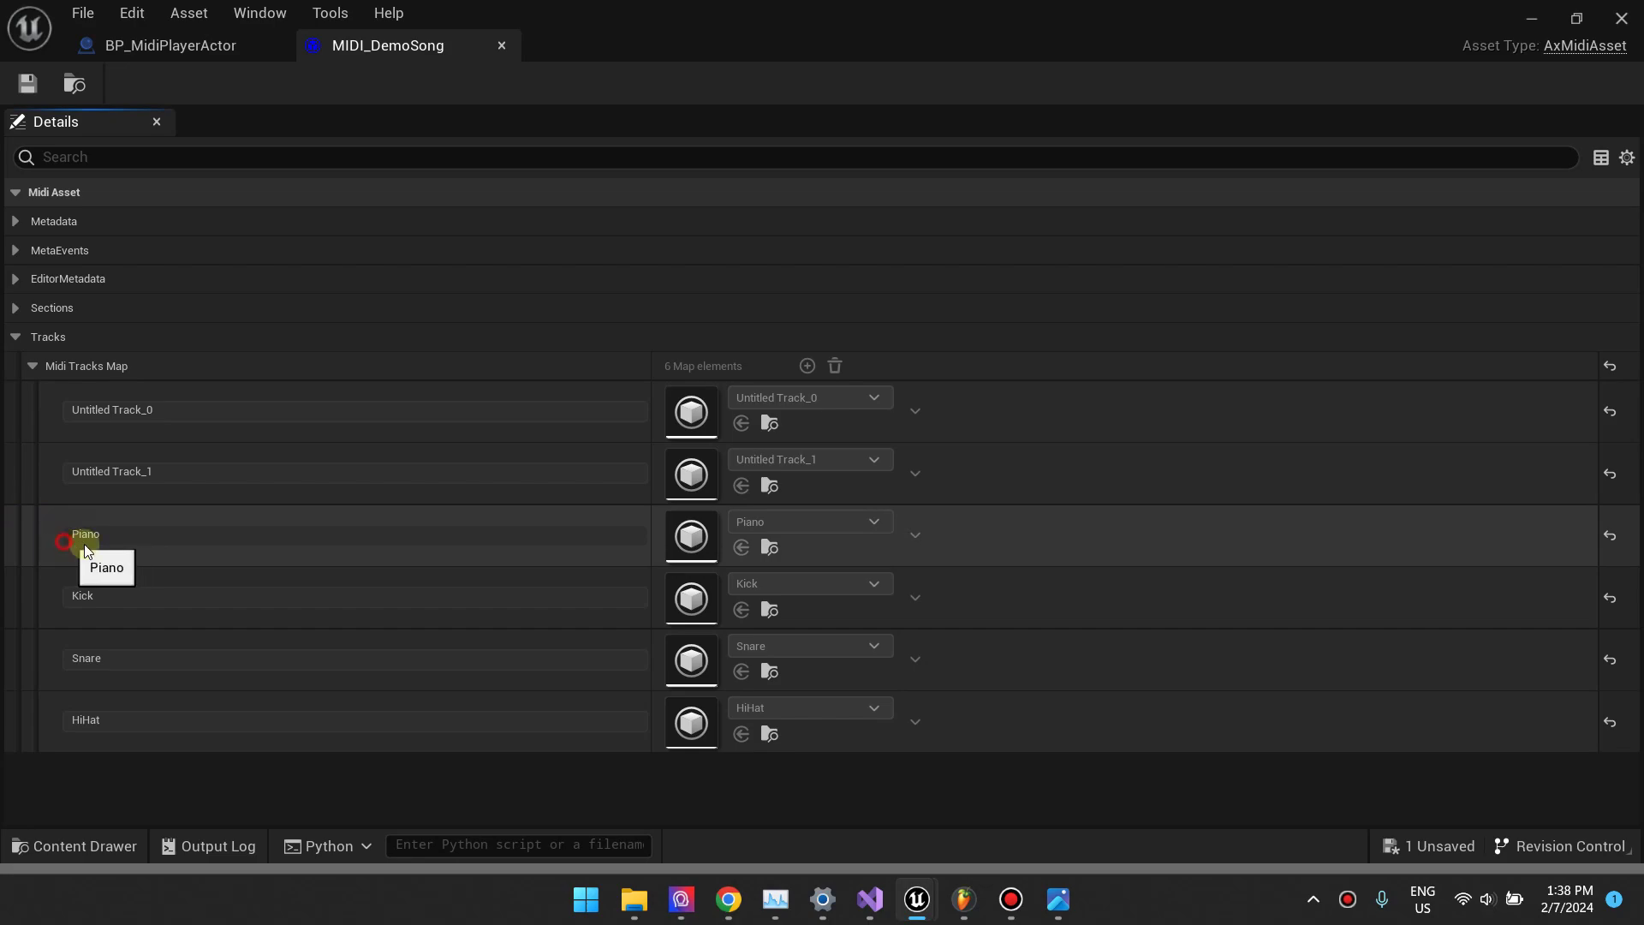
Check MIDI_DemoSong's Kick and HiHat track names, then go back to BP_MidiPlayerActor
left_click(93, 538)
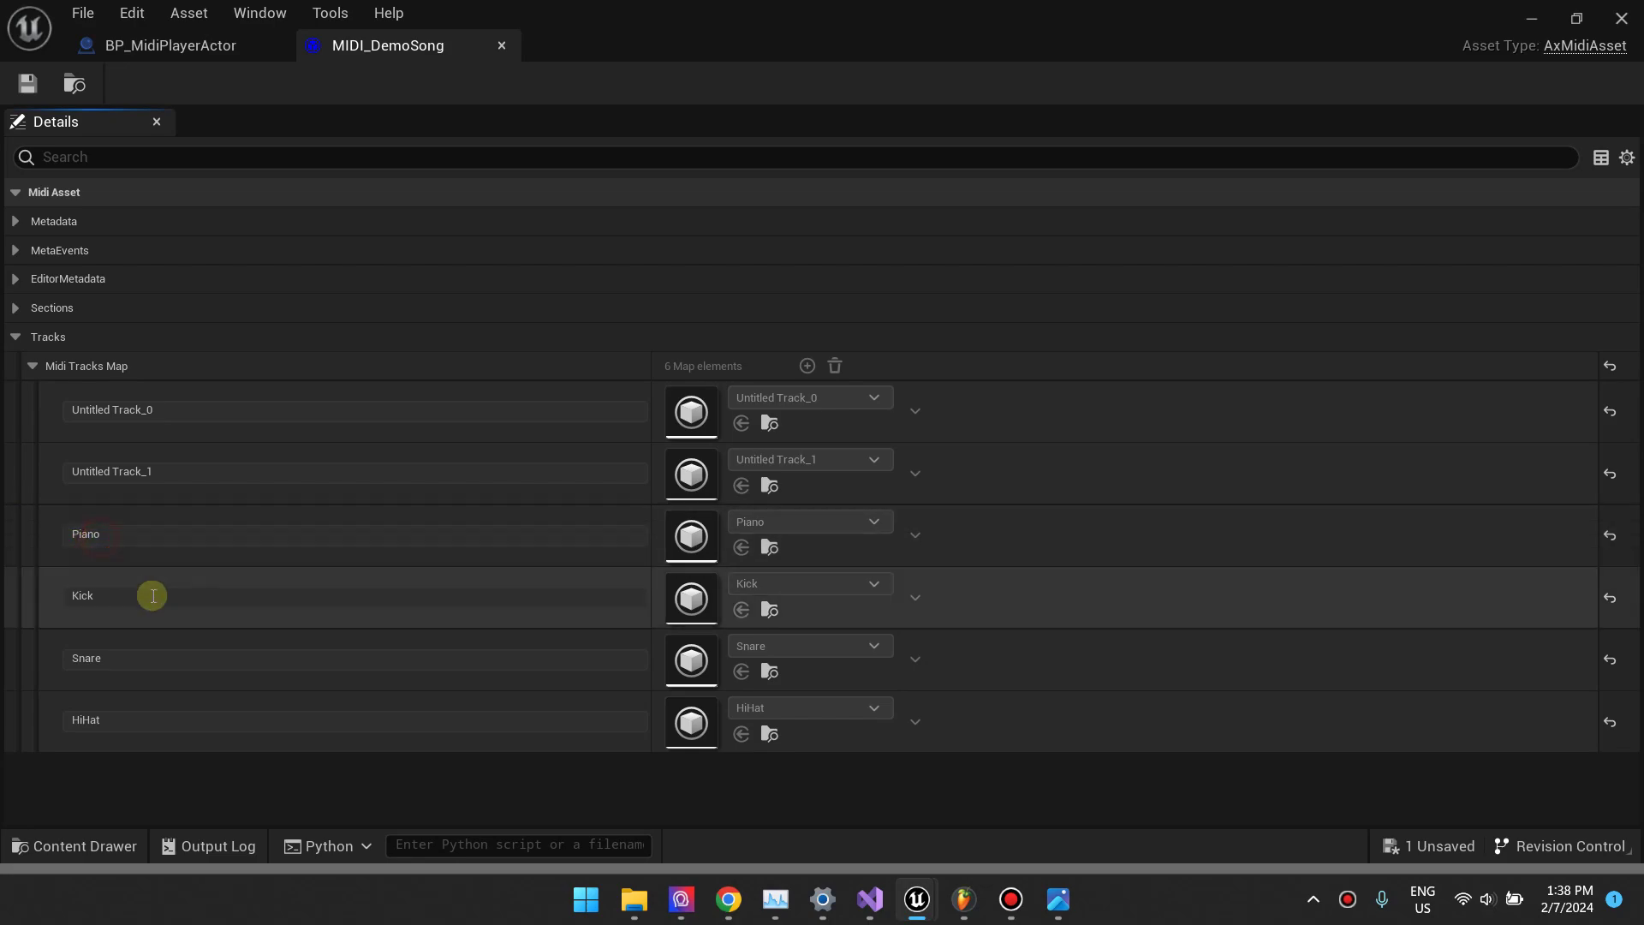
left_click(108, 608)
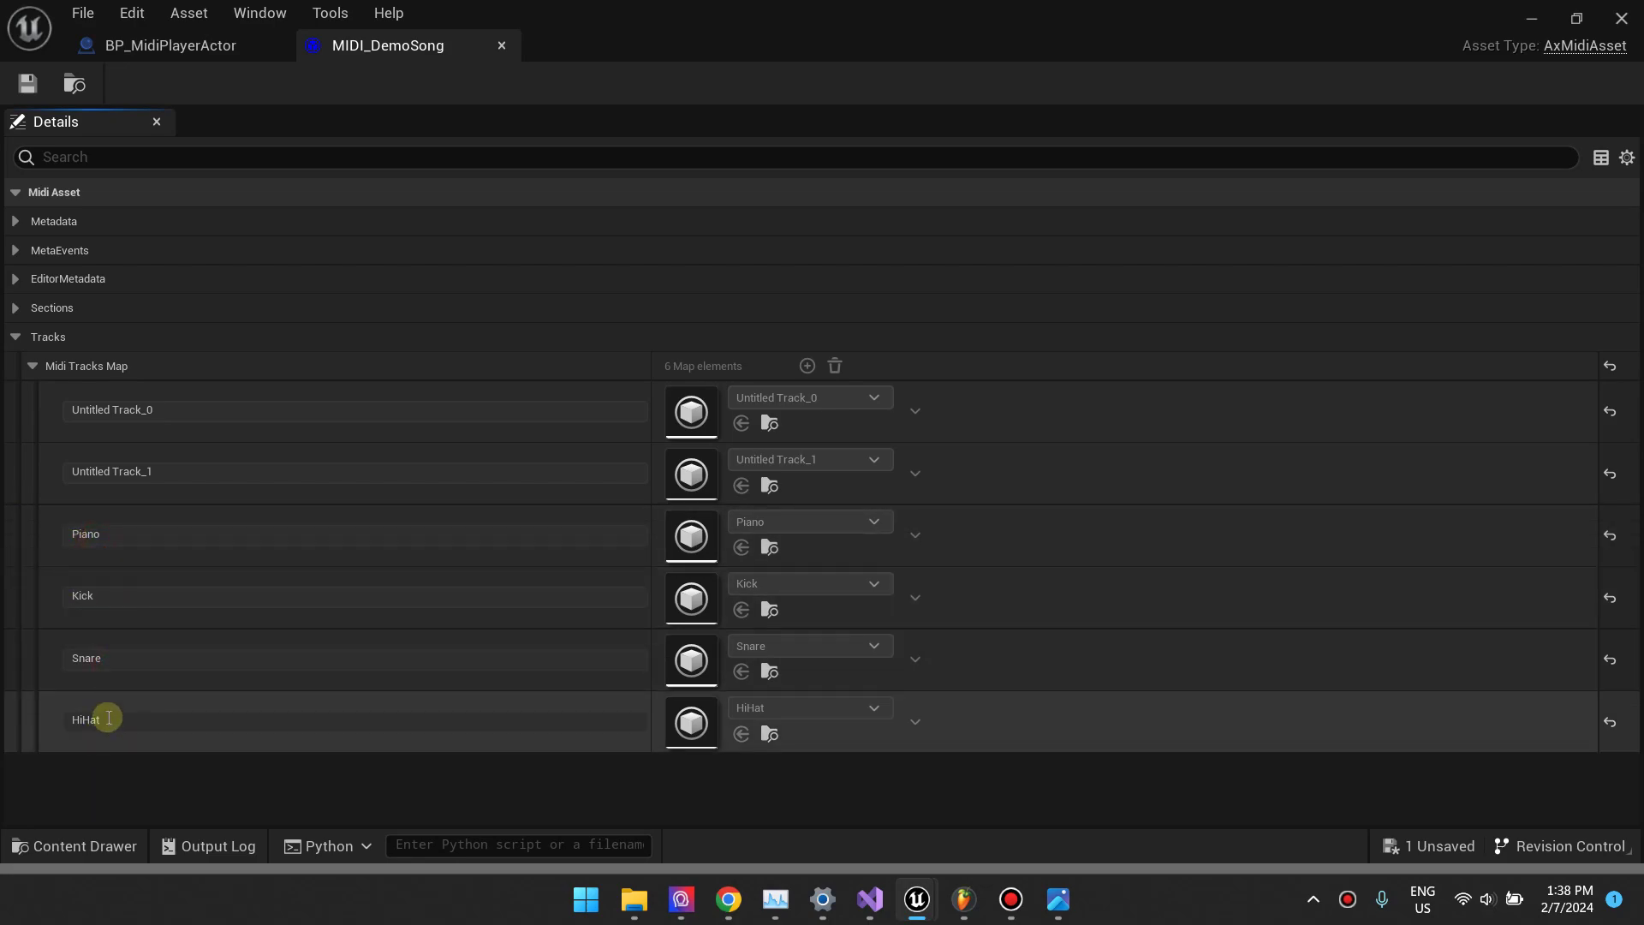
left_click(108, 718)
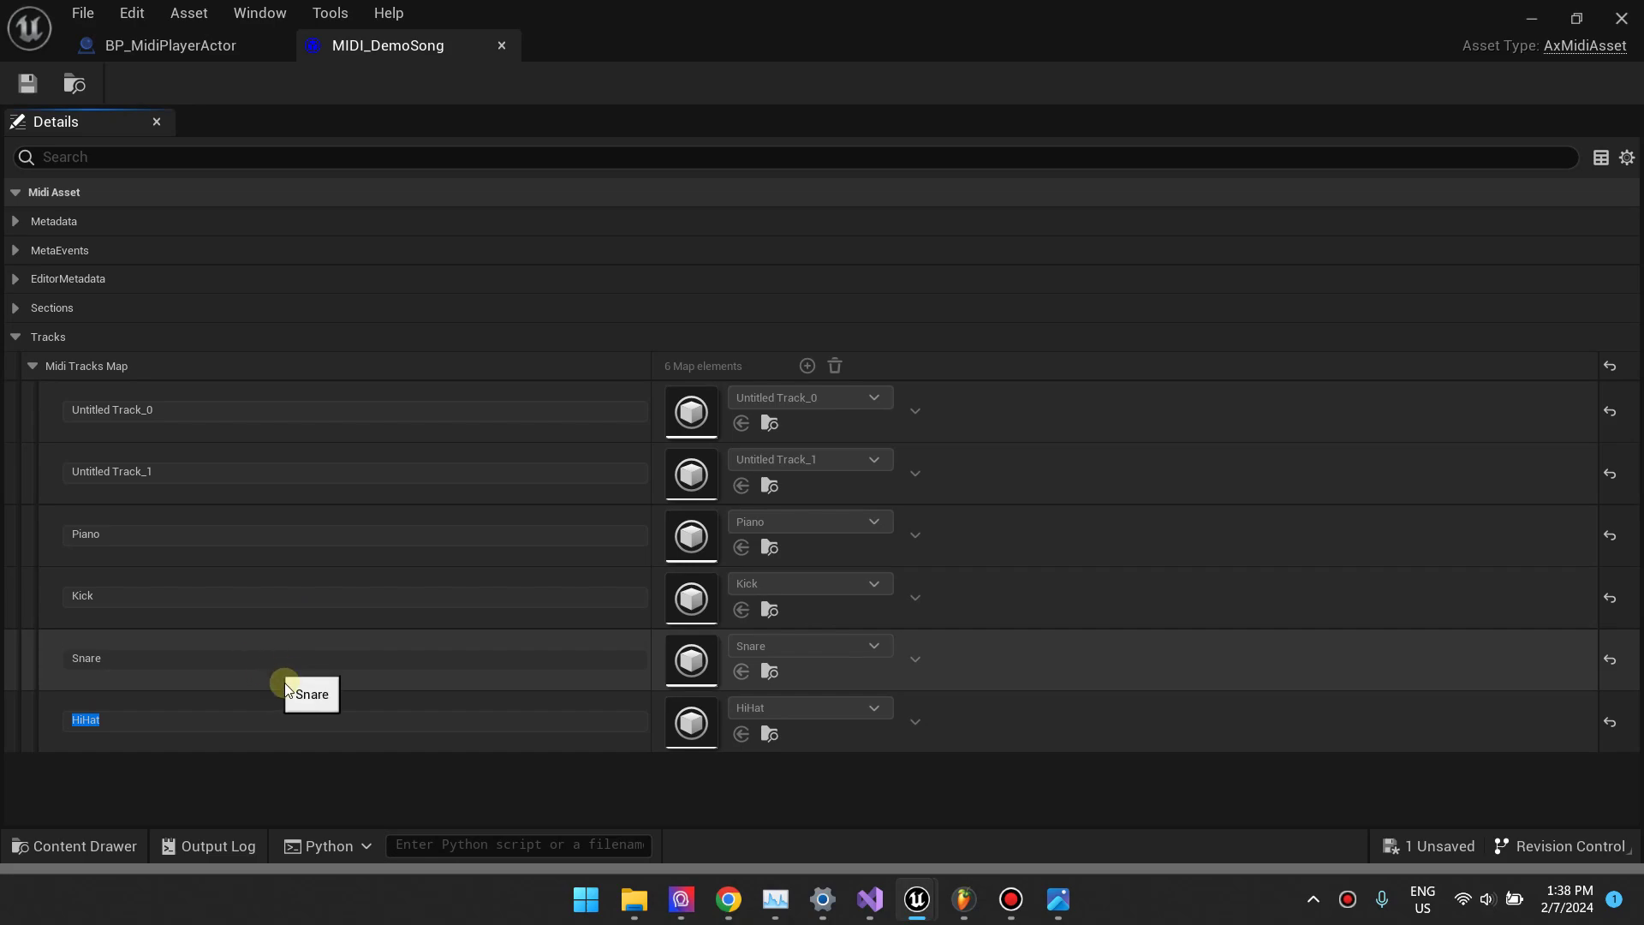
left_click(171, 46)
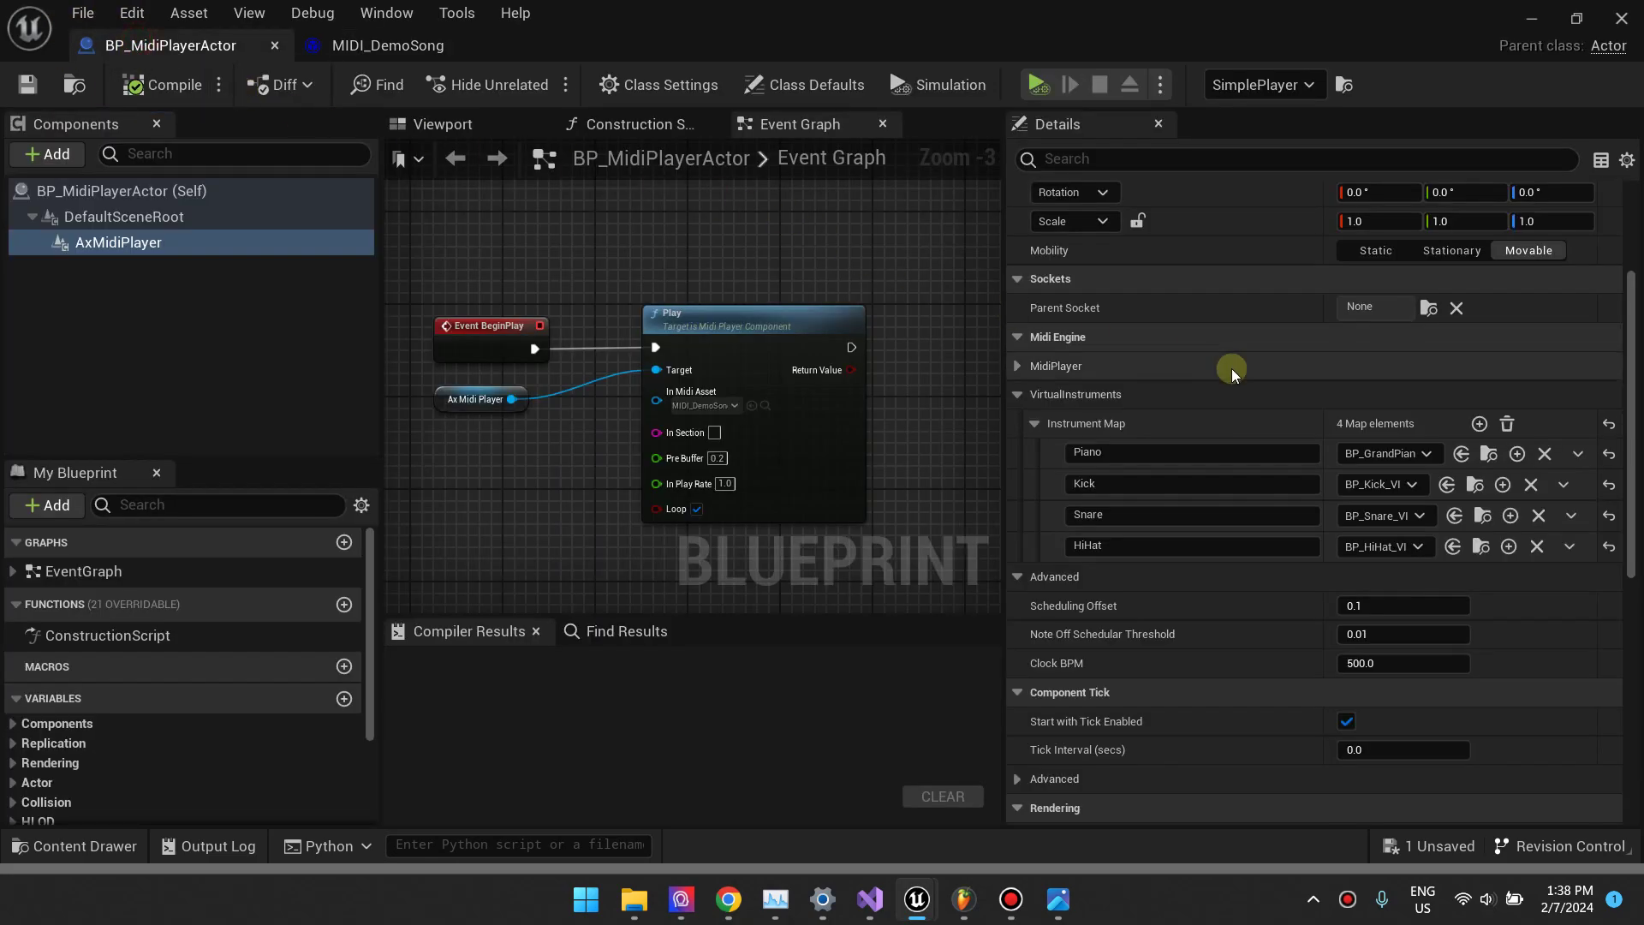
left_click(1089, 455)
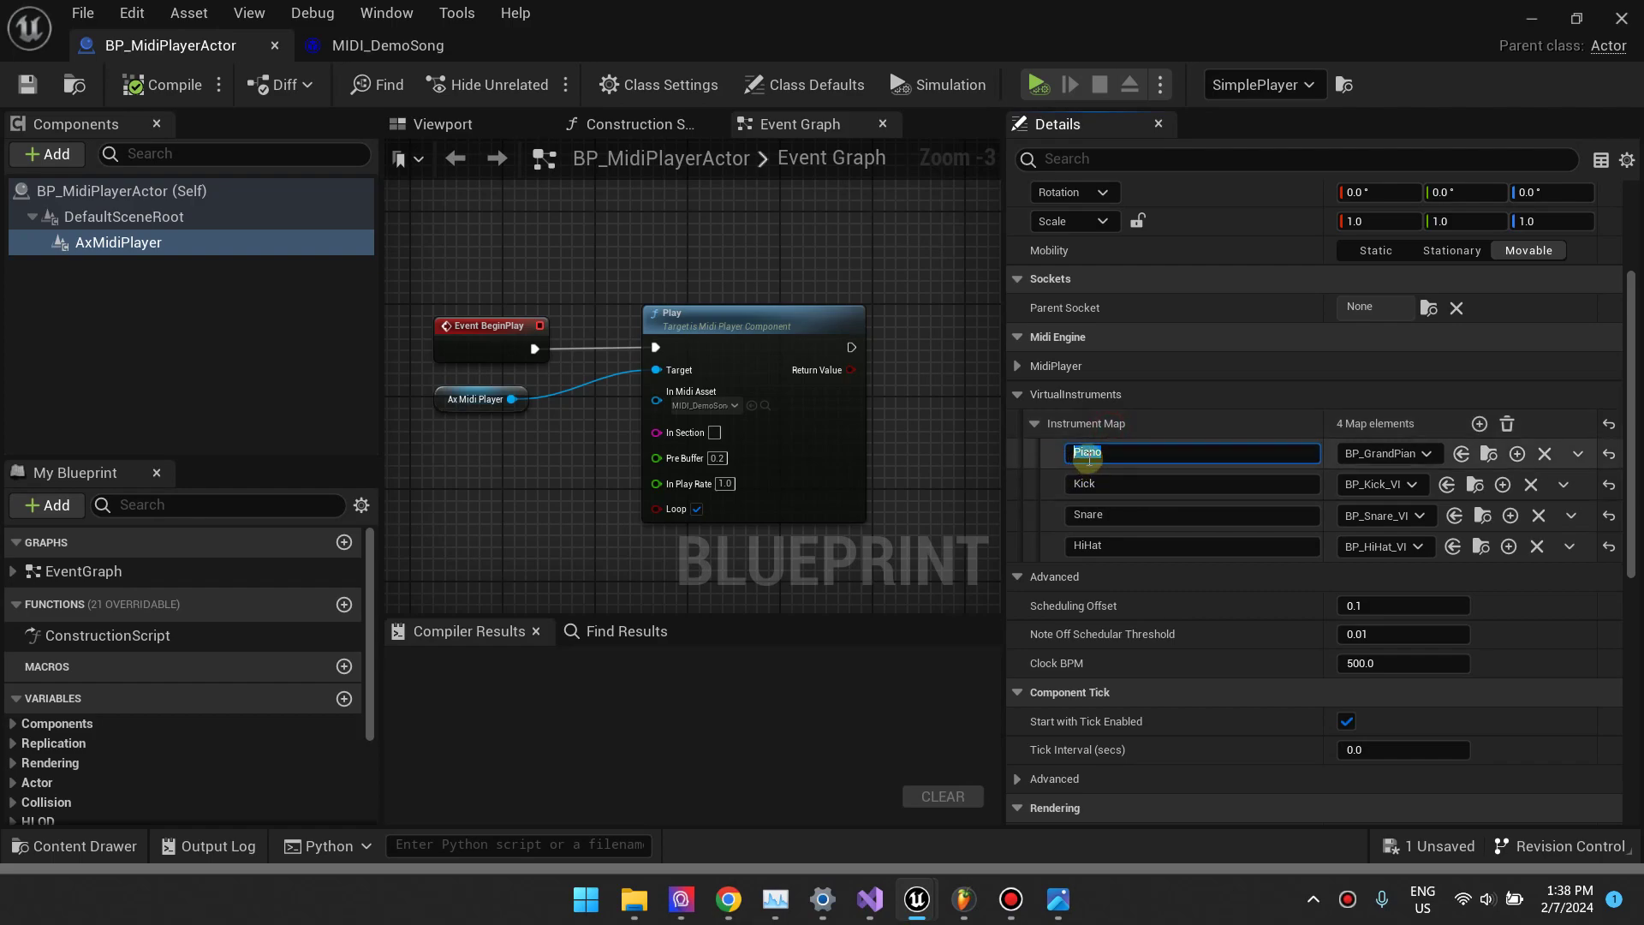
left_click(387, 45)
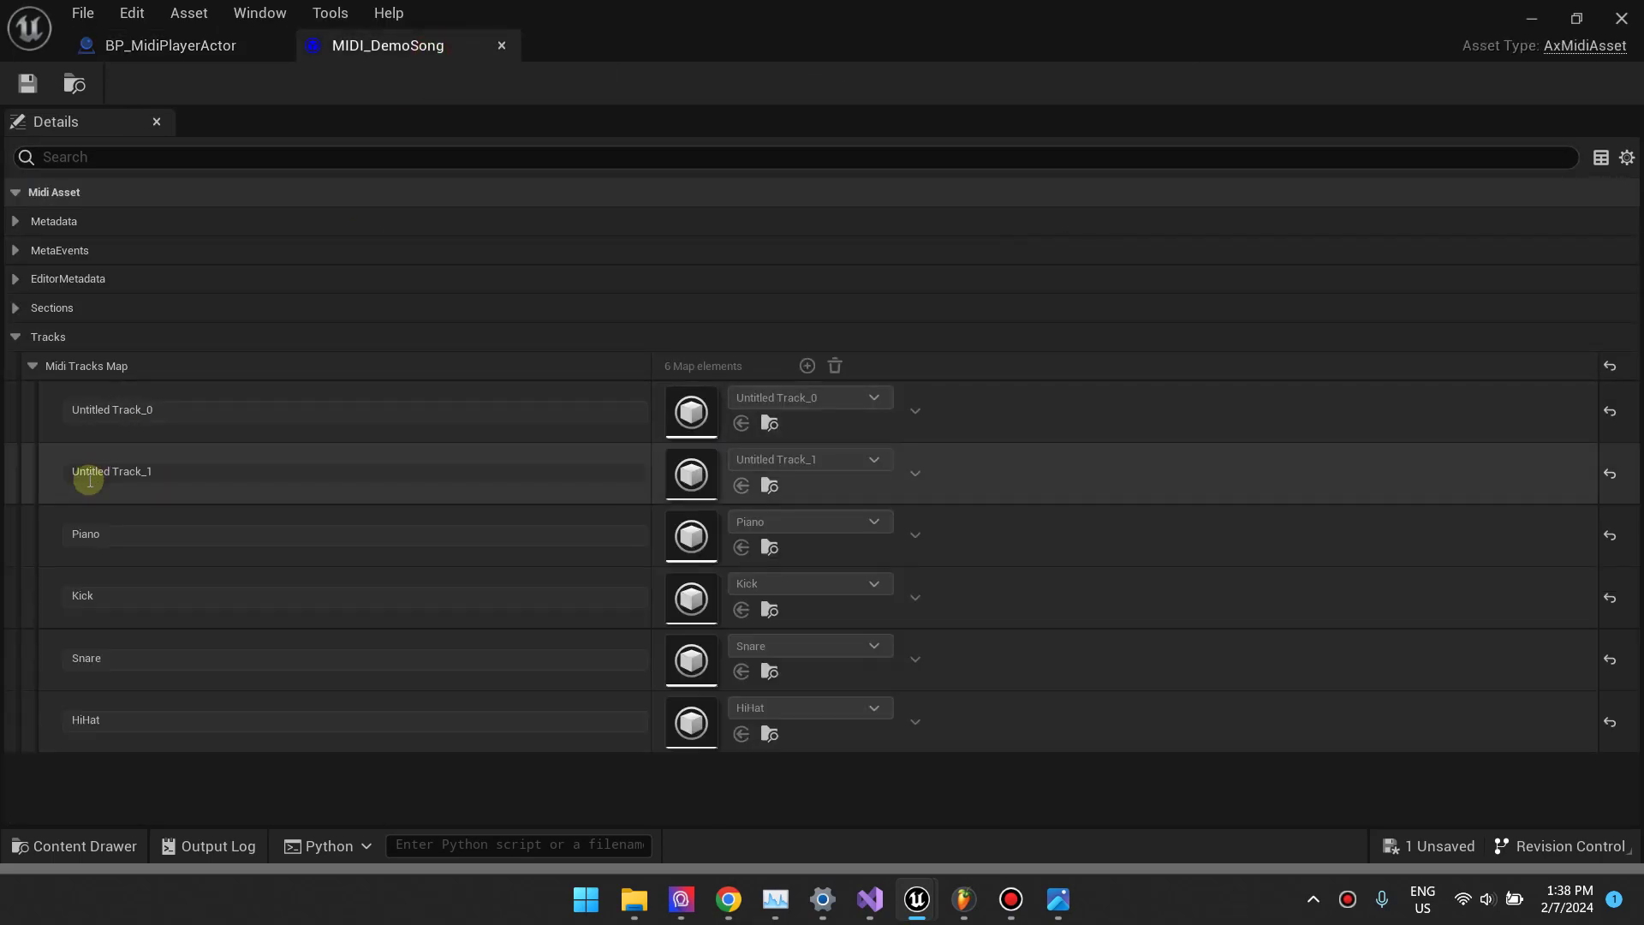
left_click(180, 62)
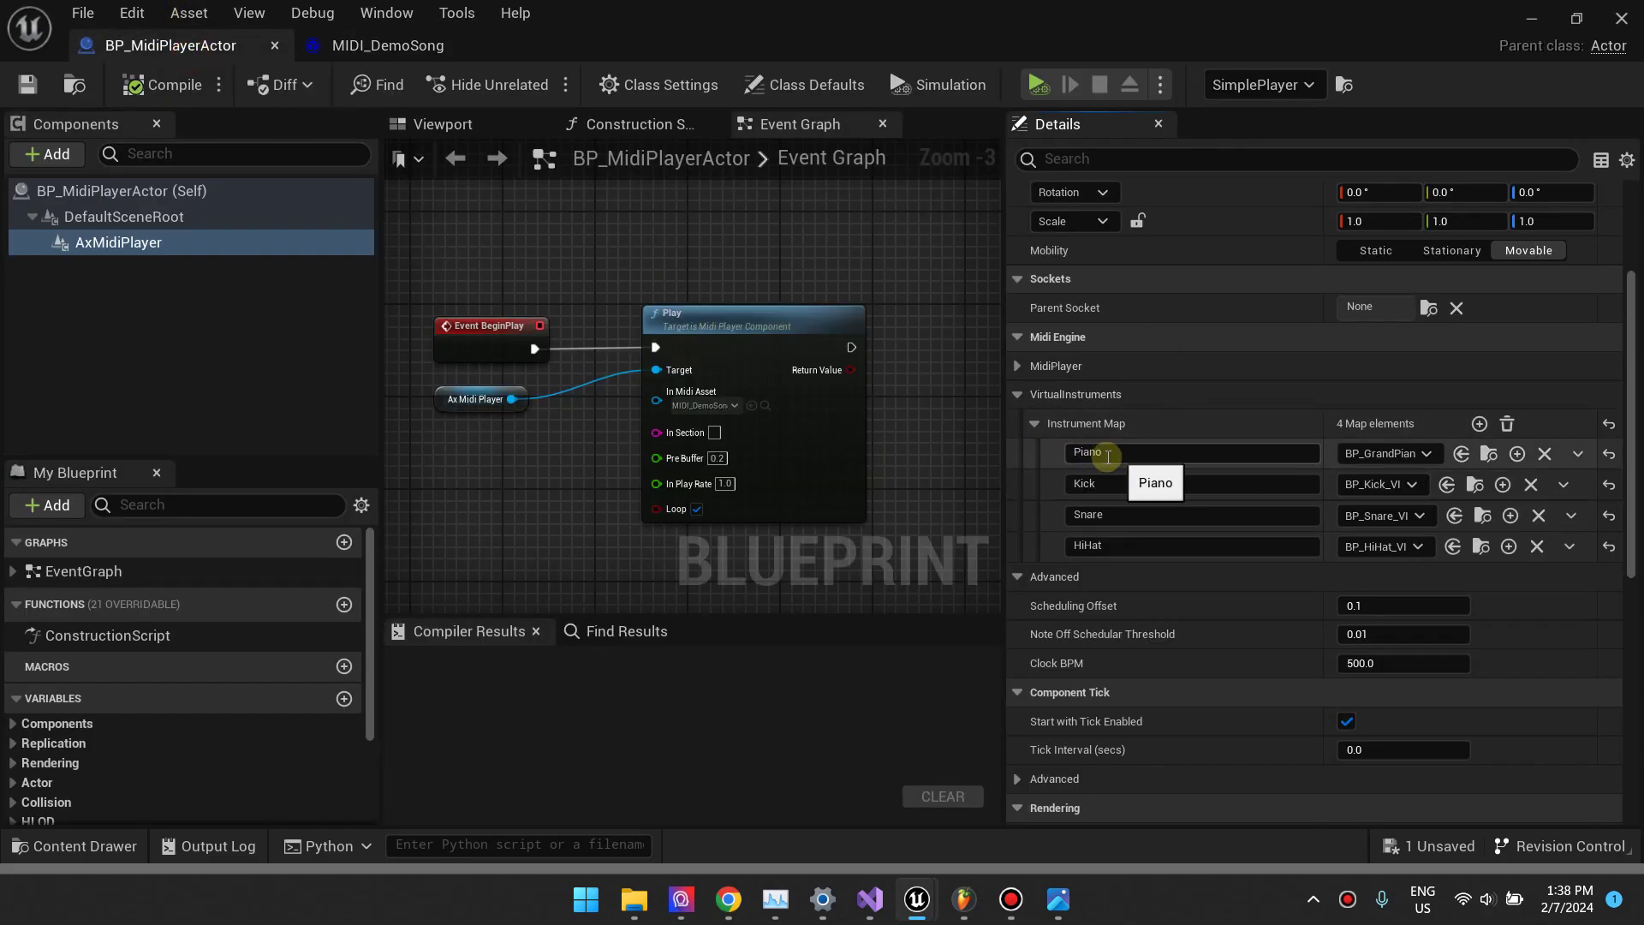
left_click(1110, 454)
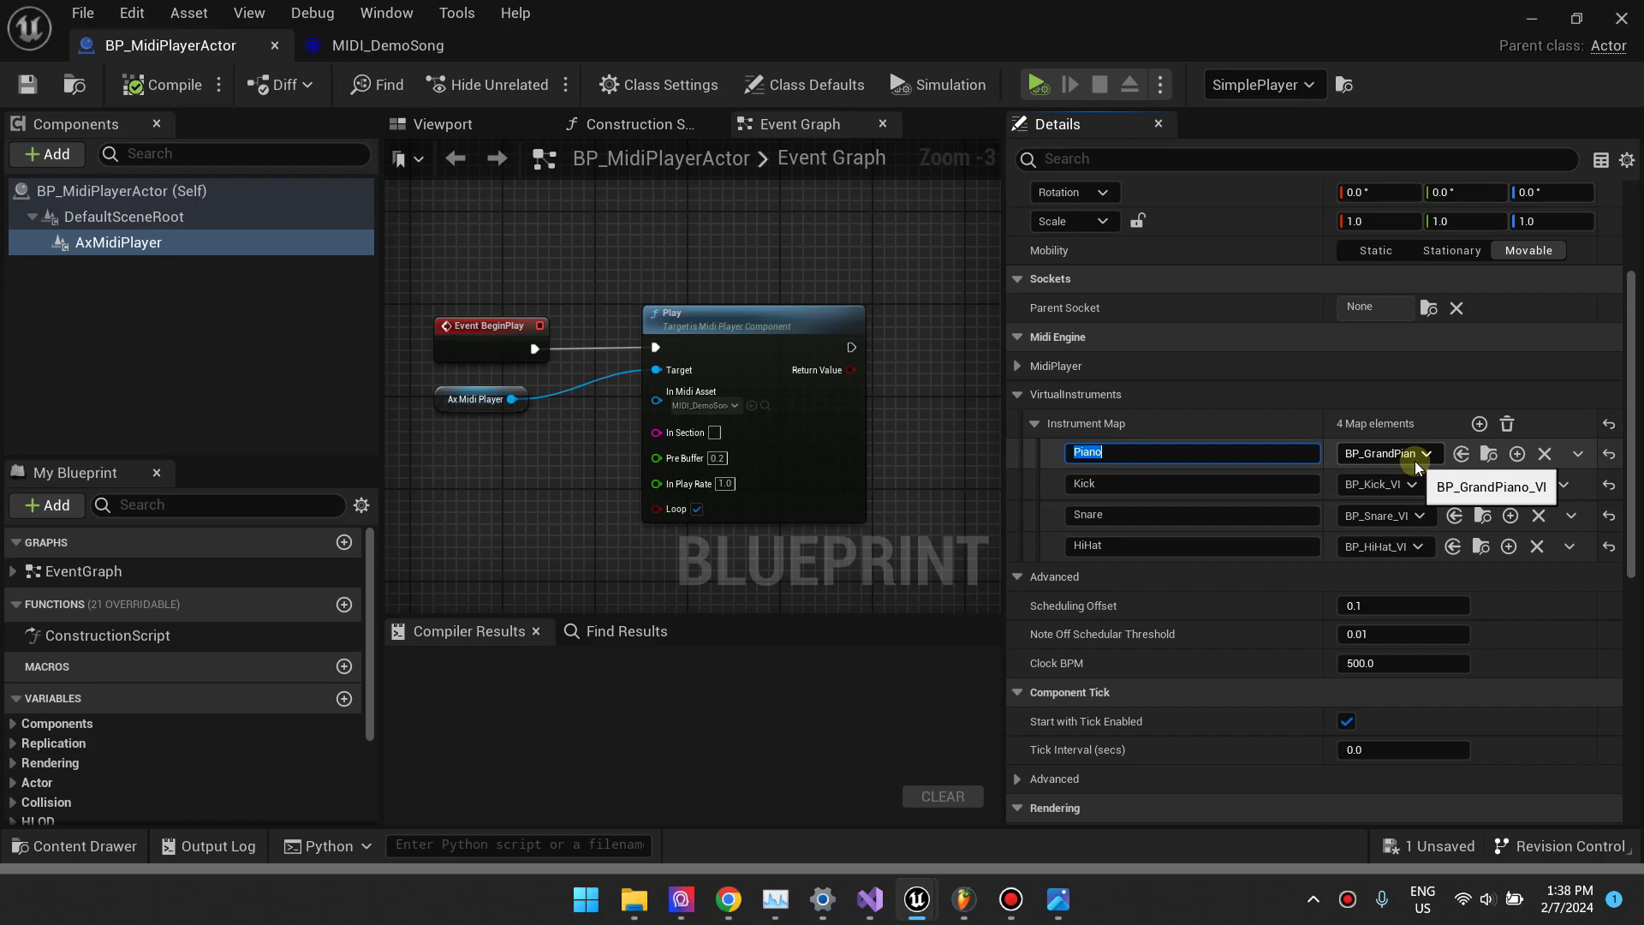
left_click(1415, 462)
left_click(1060, 463)
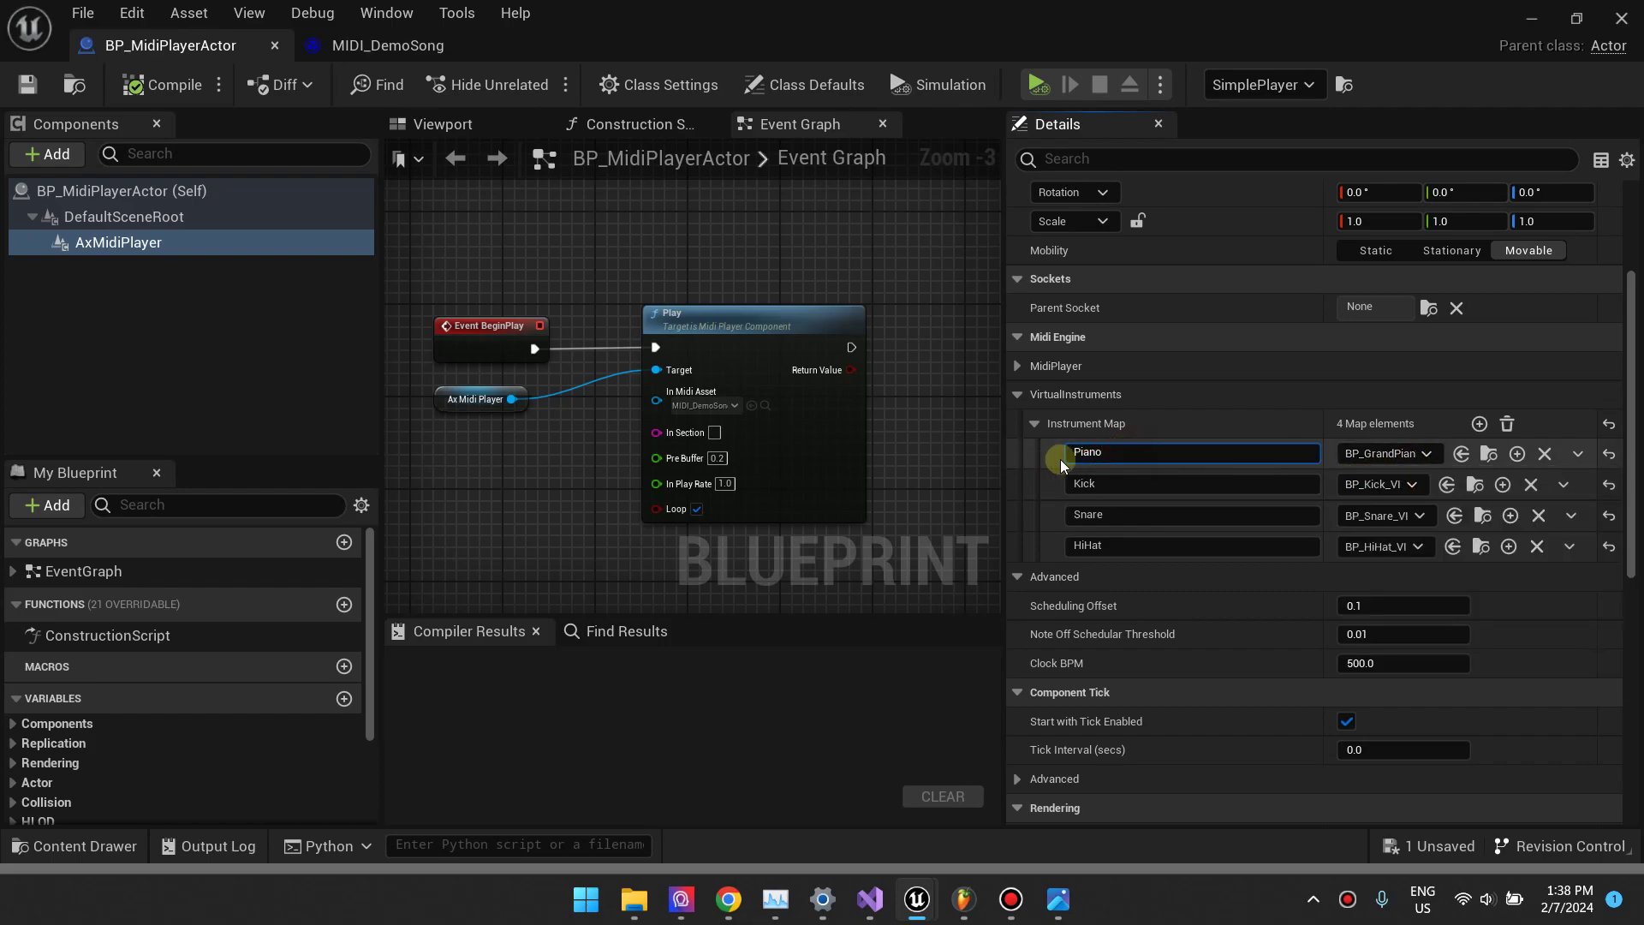
left_click(1425, 455)
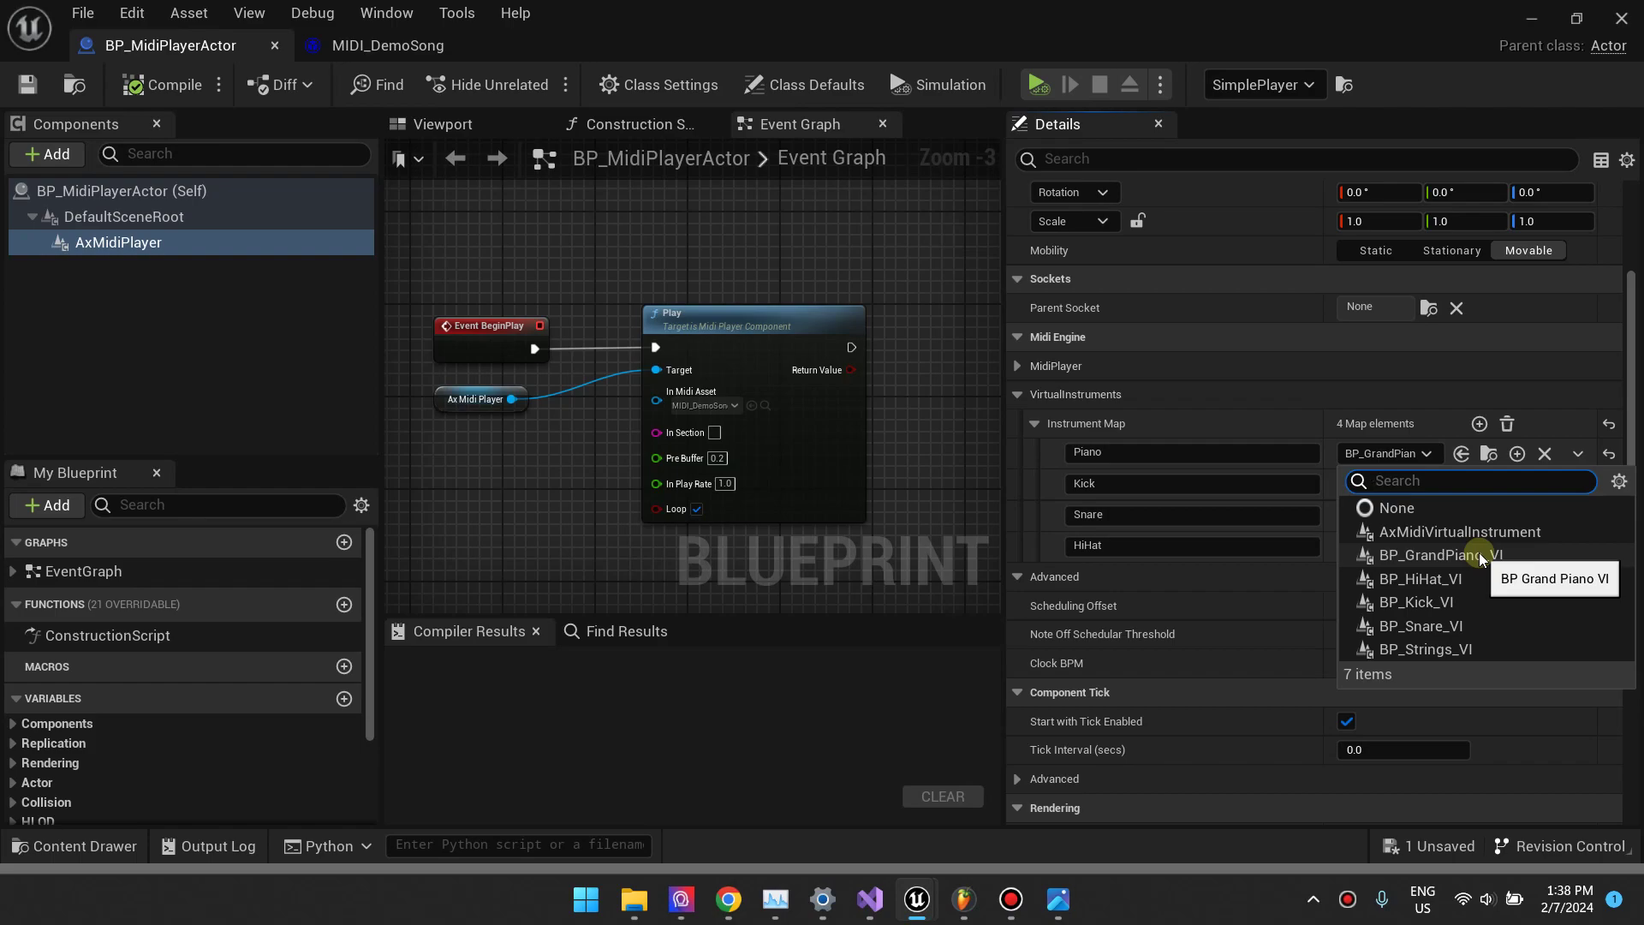
left_click(1048, 470)
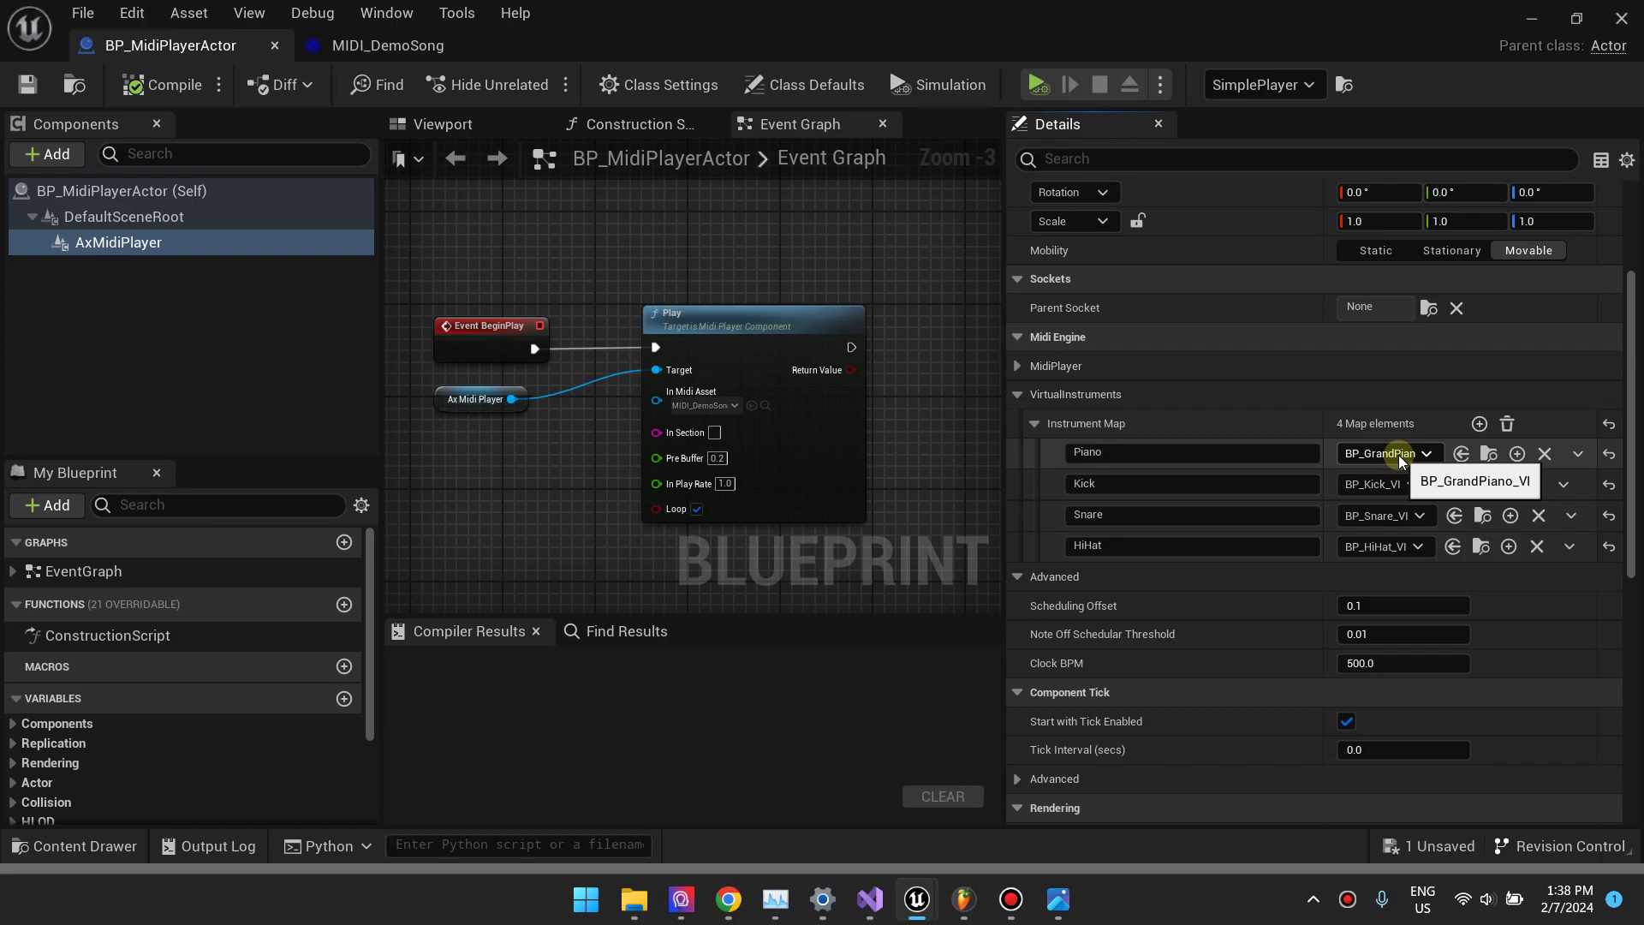
left_click(1394, 548)
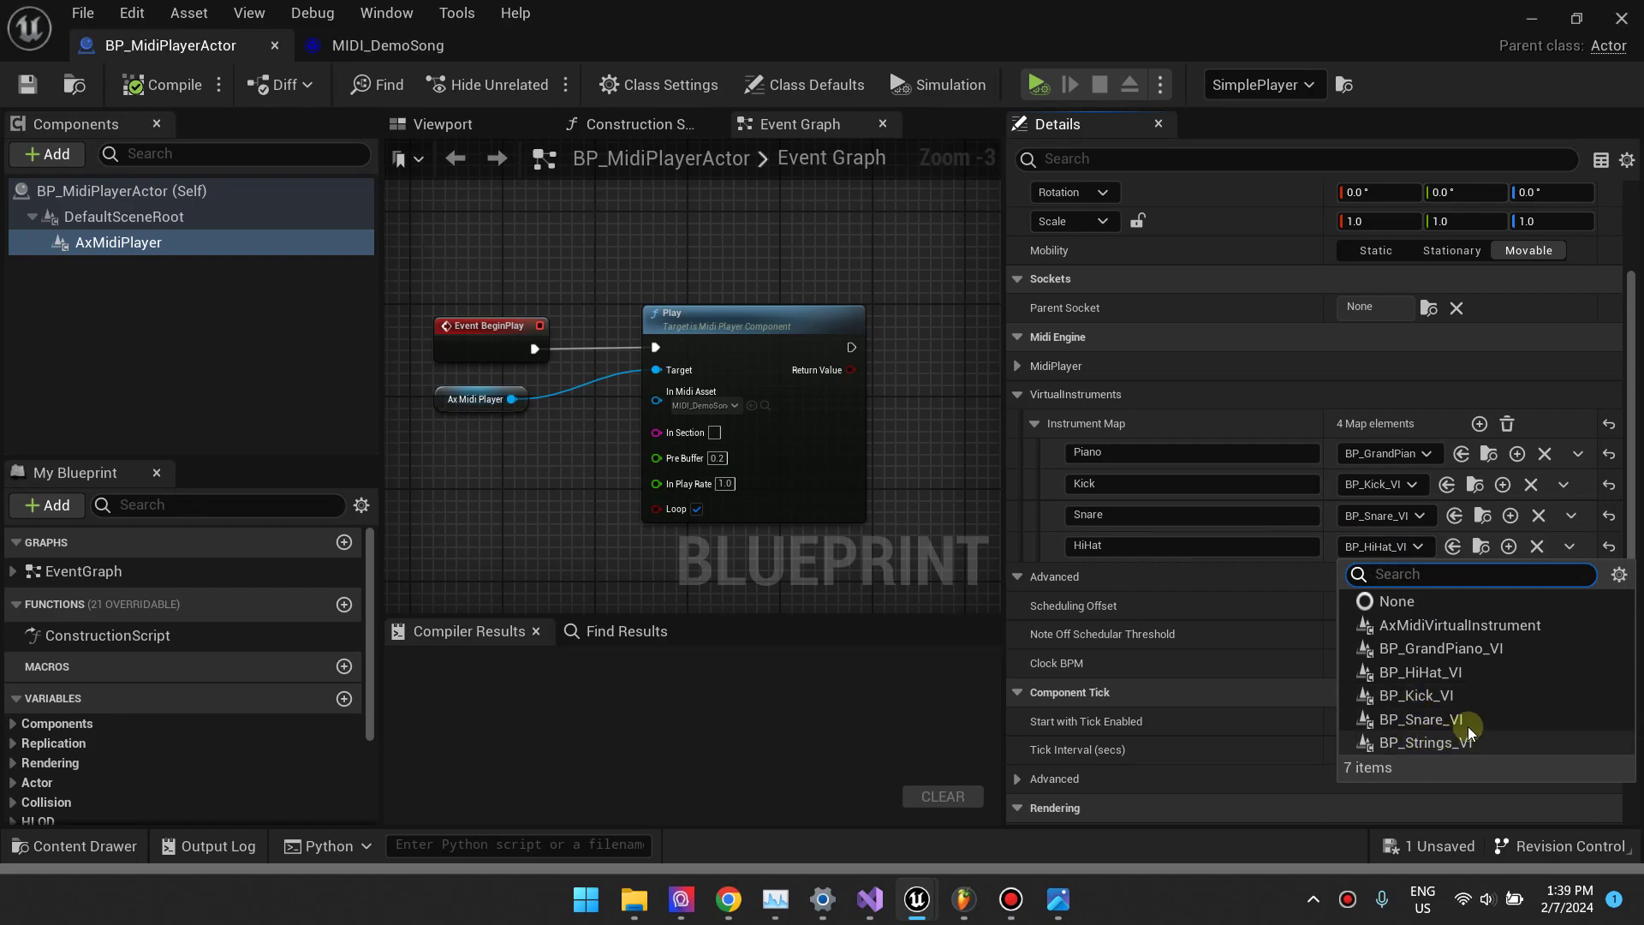
left_click(1053, 482)
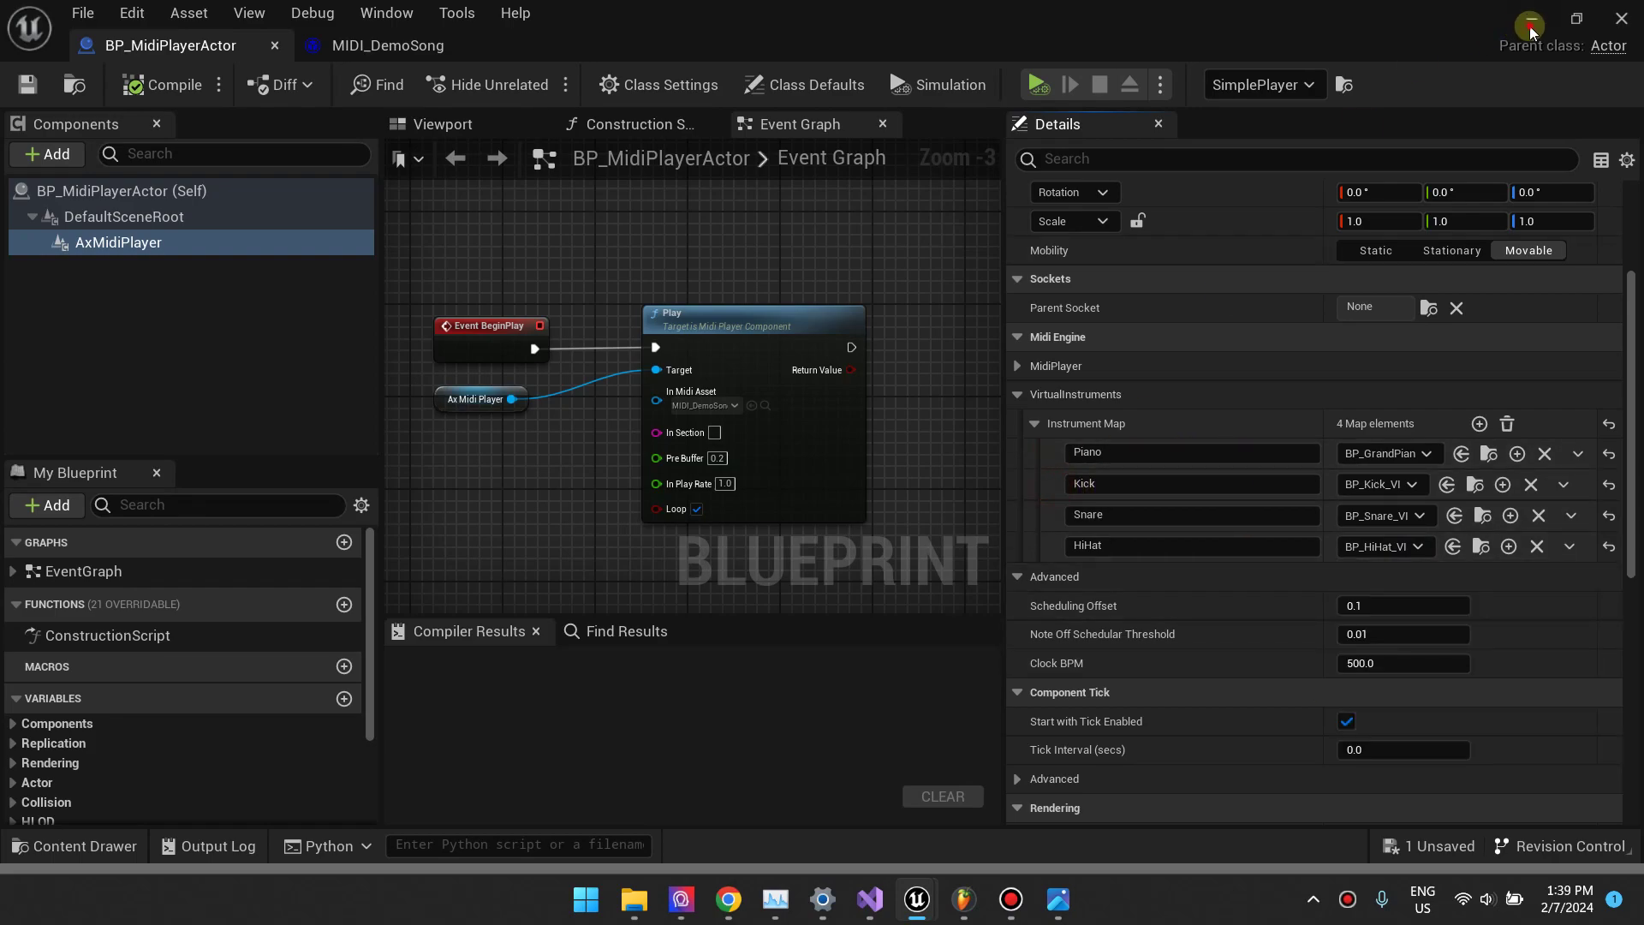
left_click(1531, 22)
Go to VirtualInstruments > GrandPiano_V1 > Blueprints and open BP_GrandPiano_VI
left_click(649, 488)
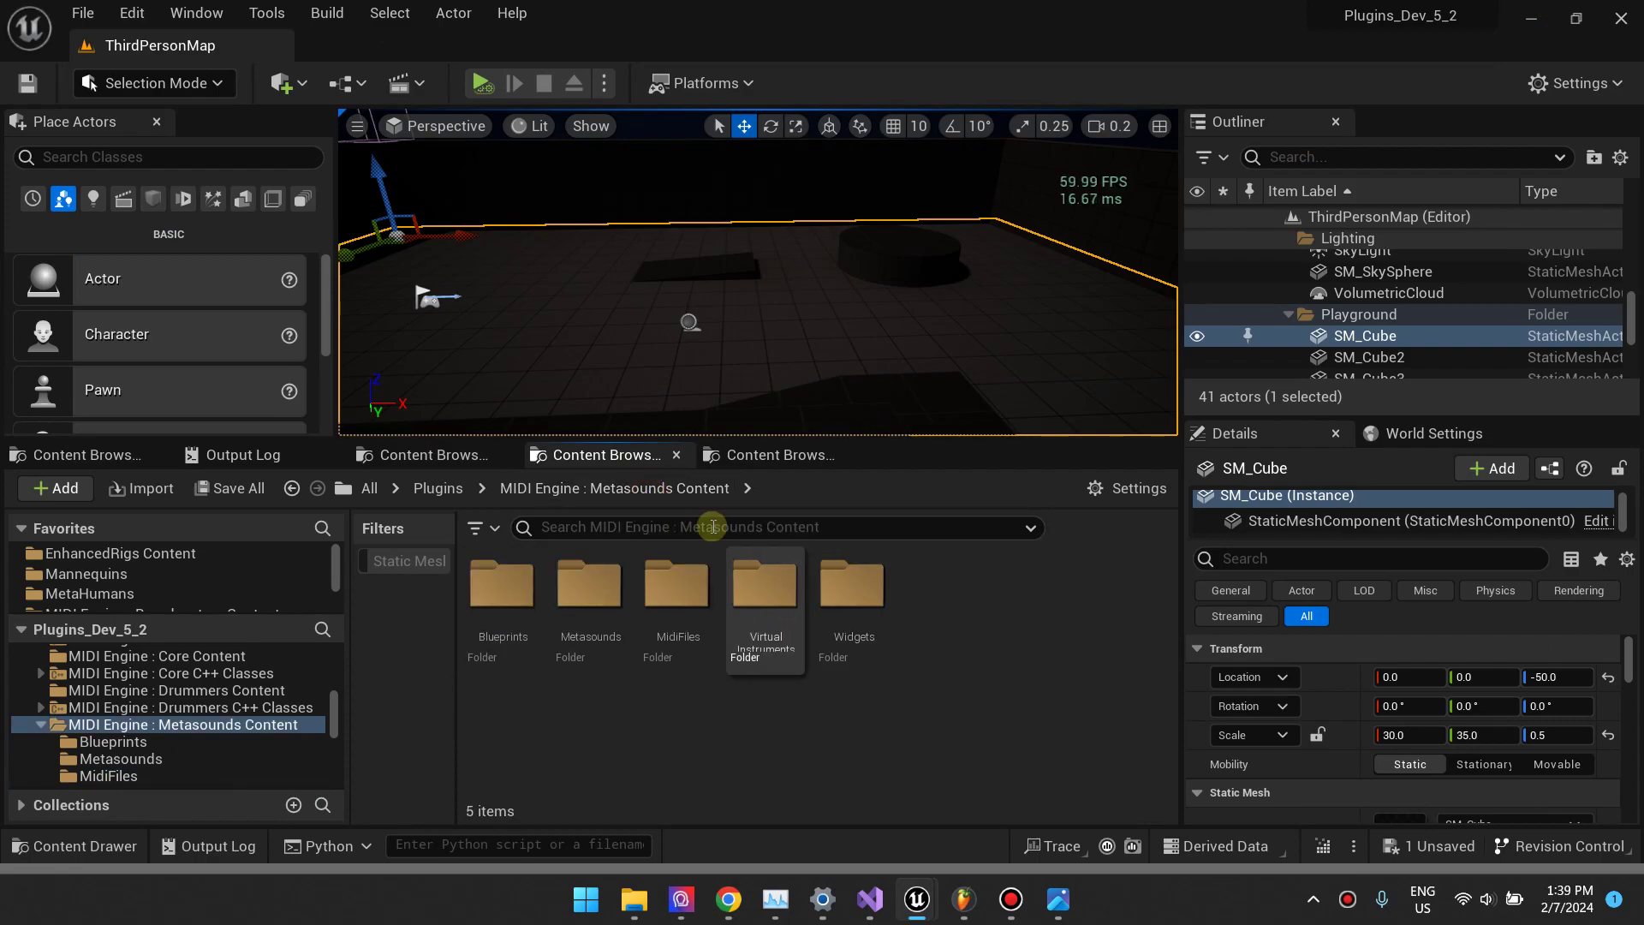
double_click(769, 593)
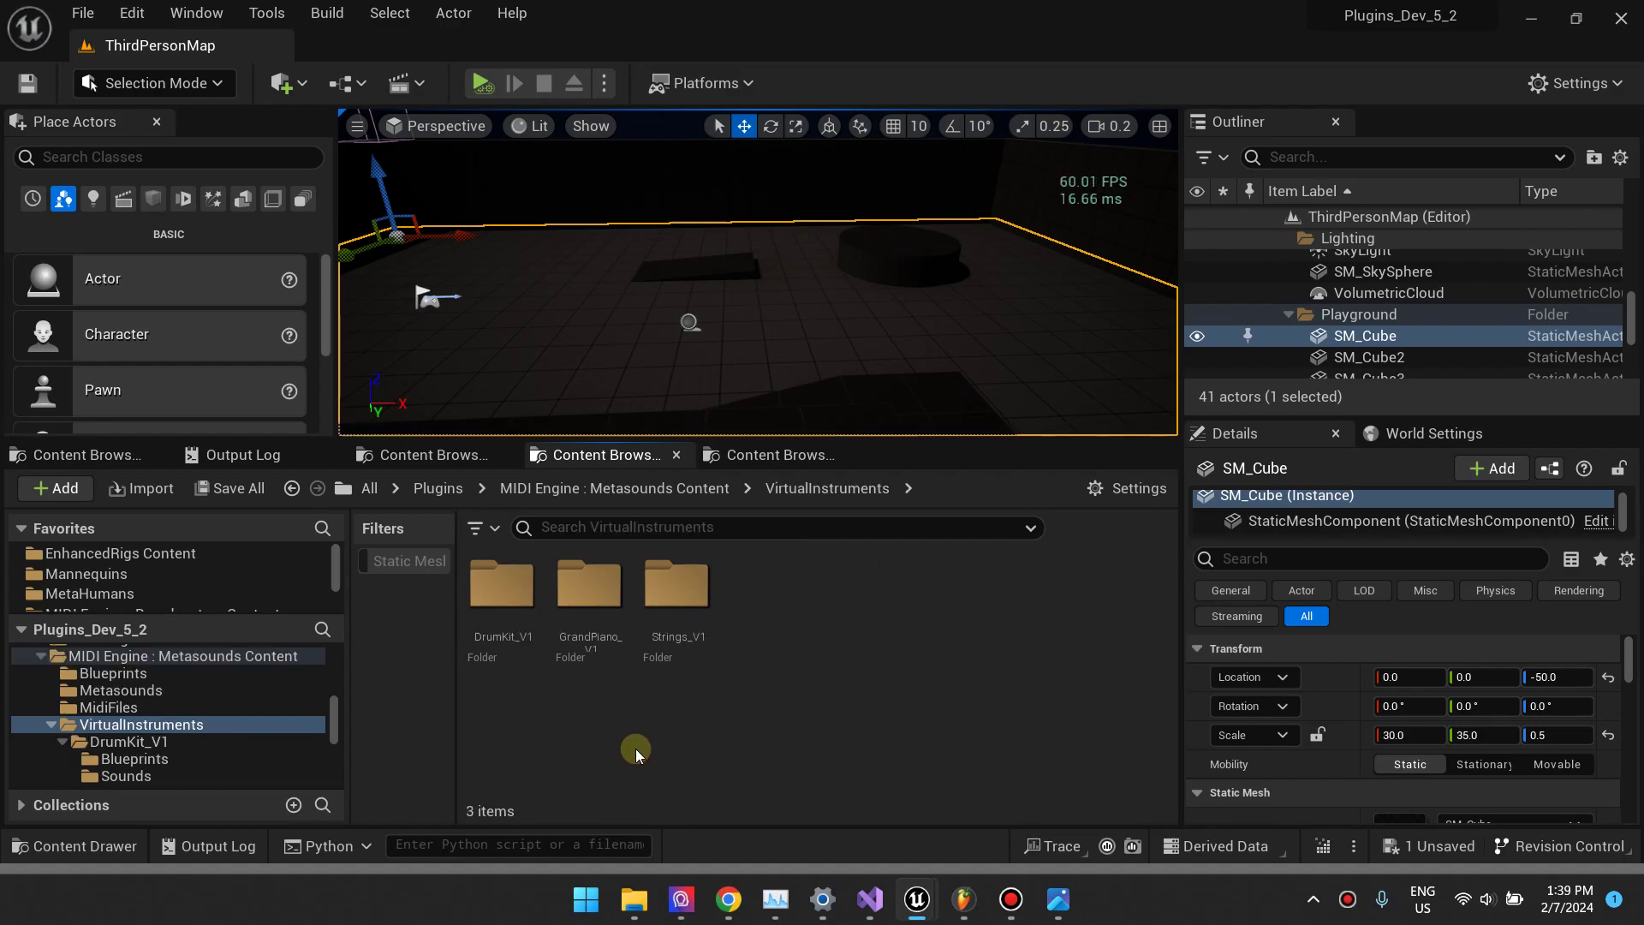
double_click(588, 600)
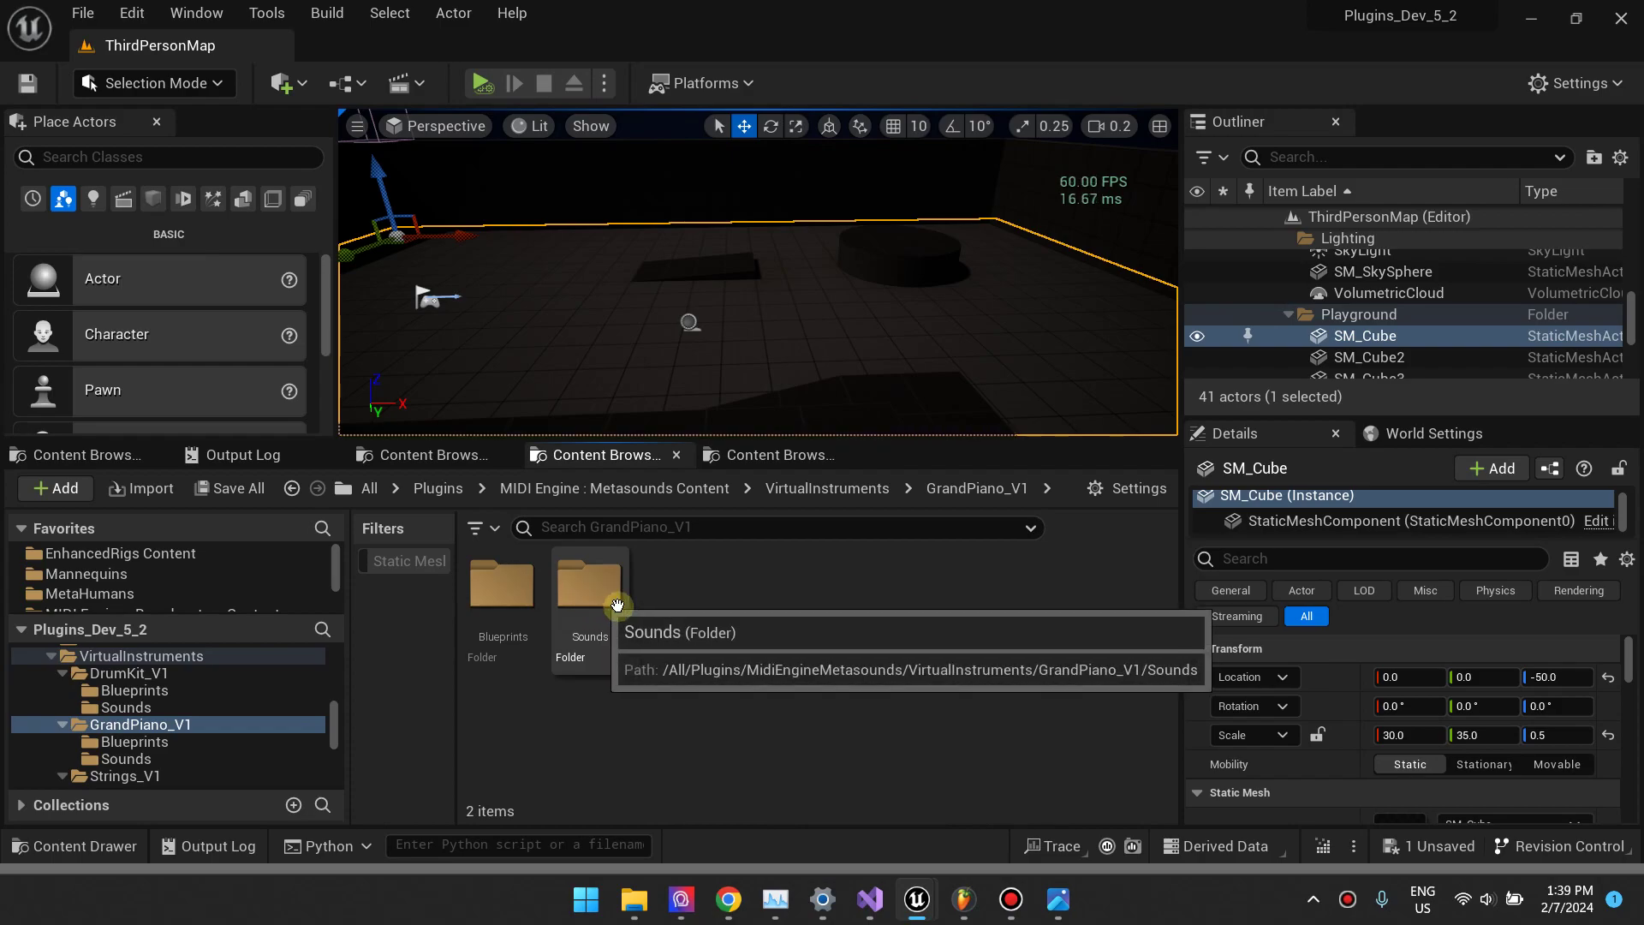
double_click(505, 599)
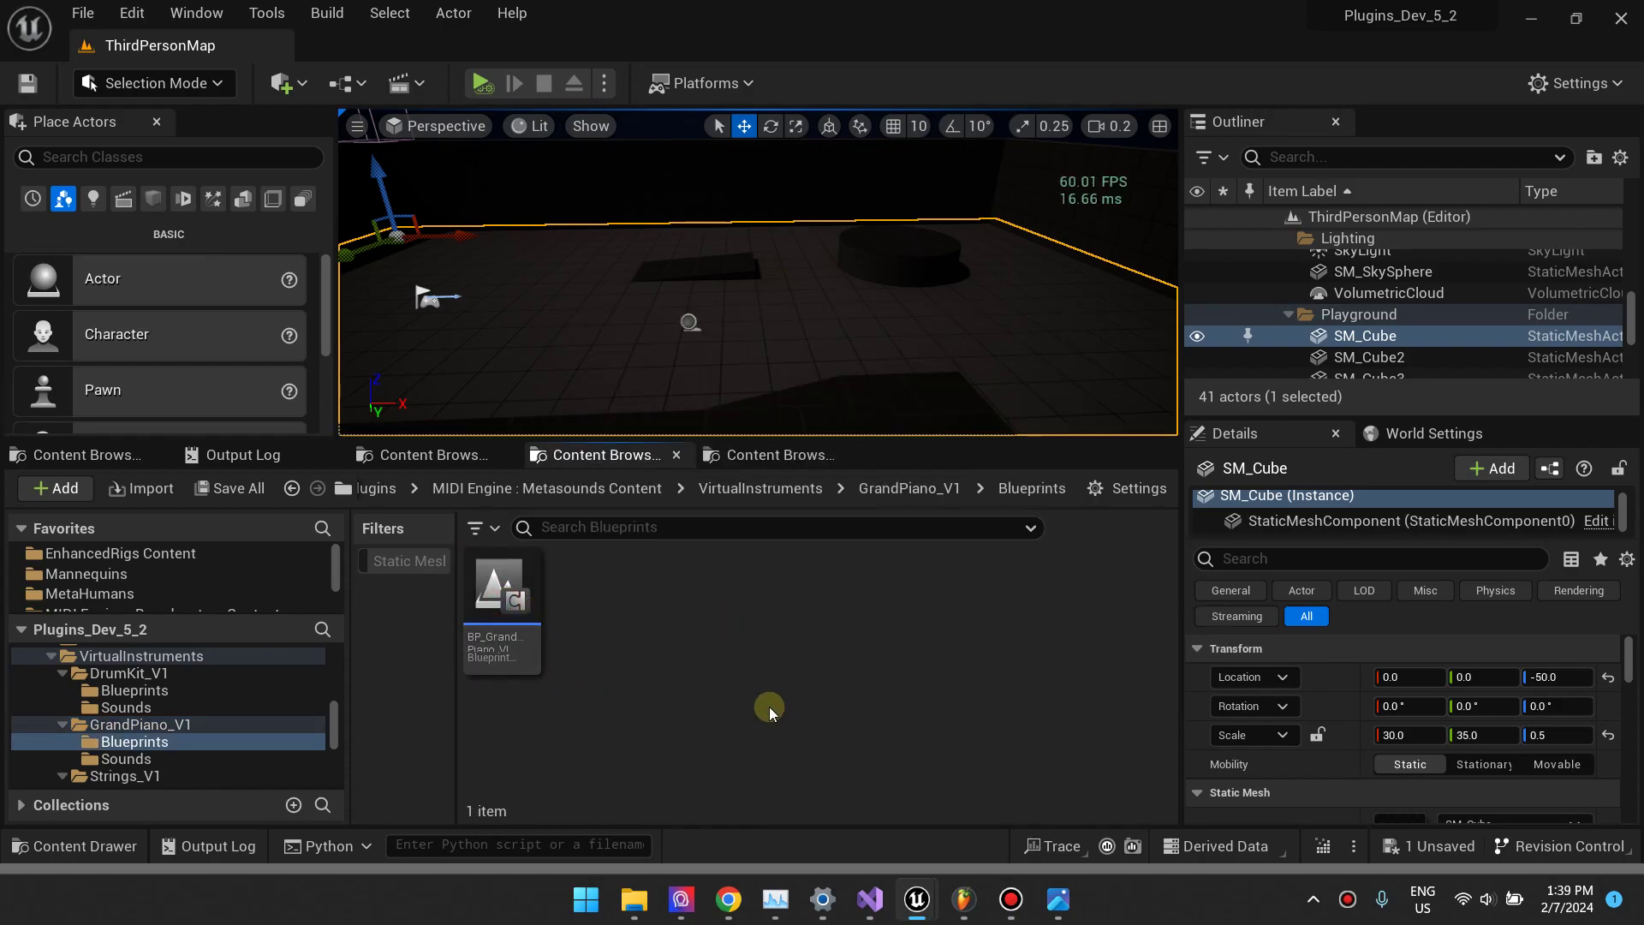
double_click(514, 649)
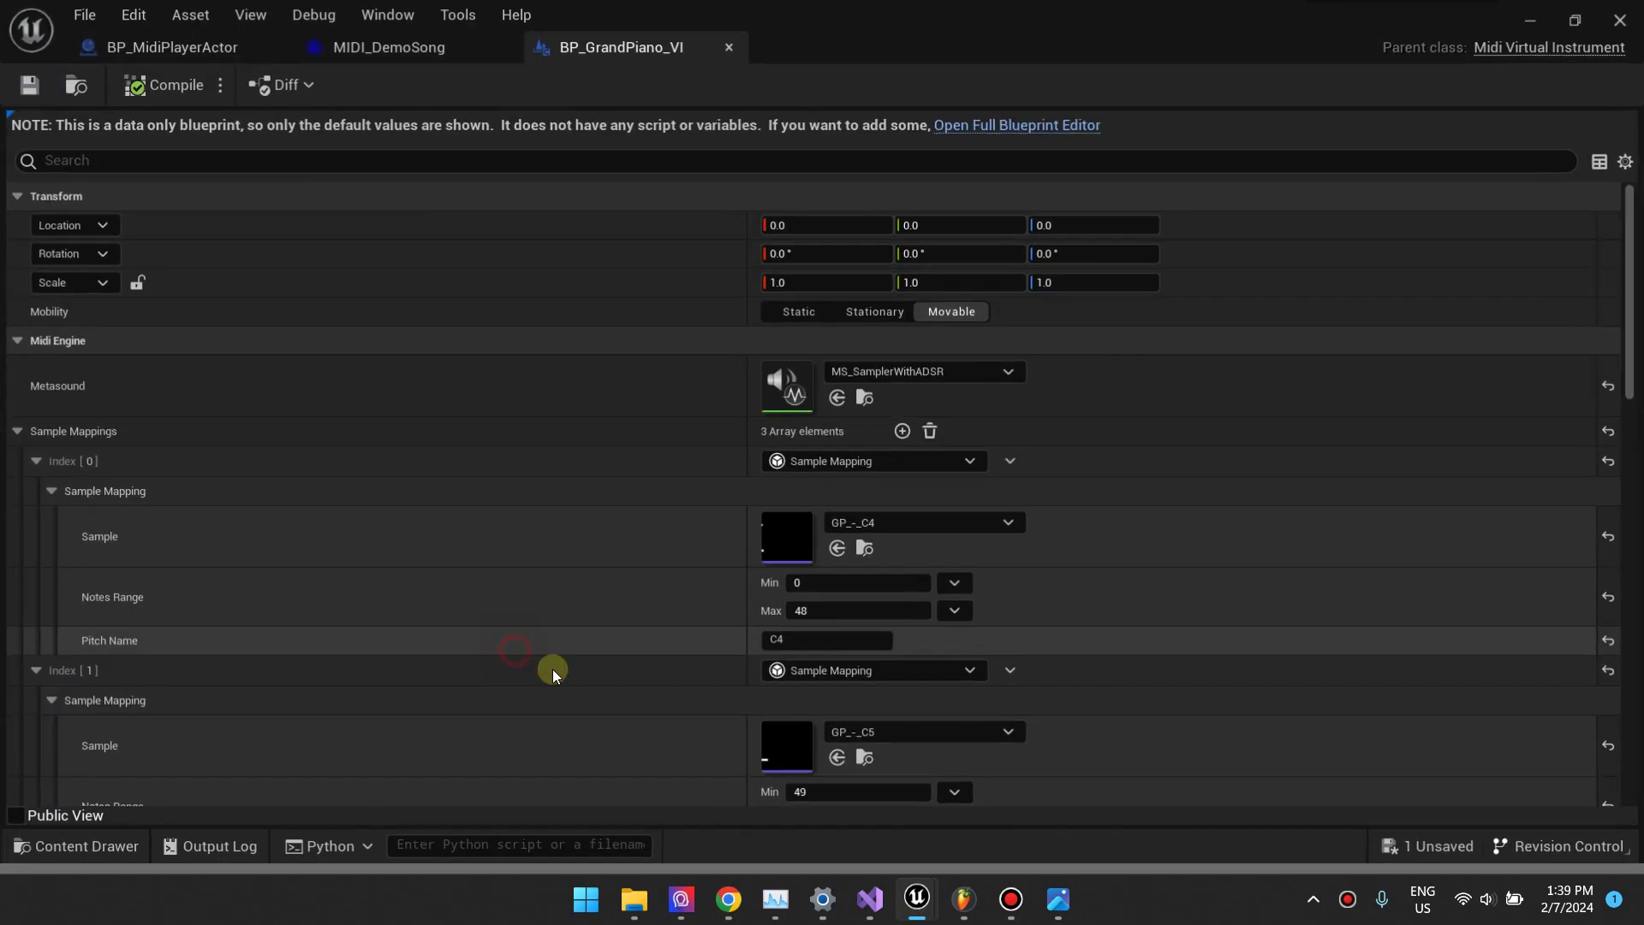
Collapse and re-expand BP_GrandPiano_VI's Midi Engine settings, then minimize its editor
left_click(16, 340)
left_click(17, 341)
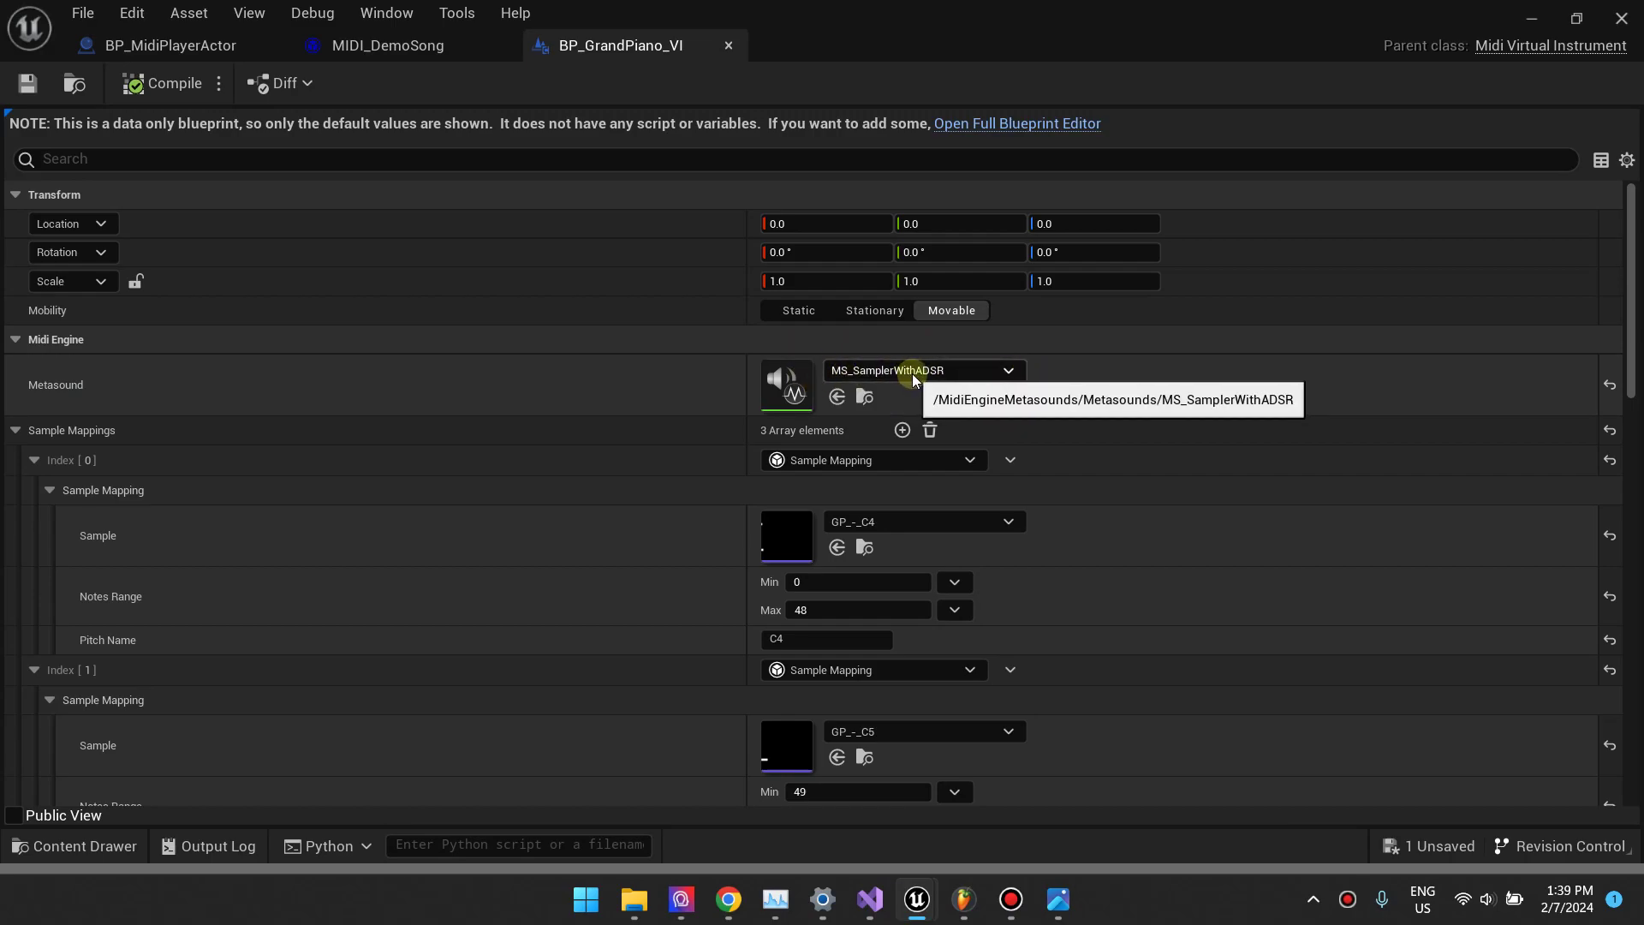
left_click(1532, 16)
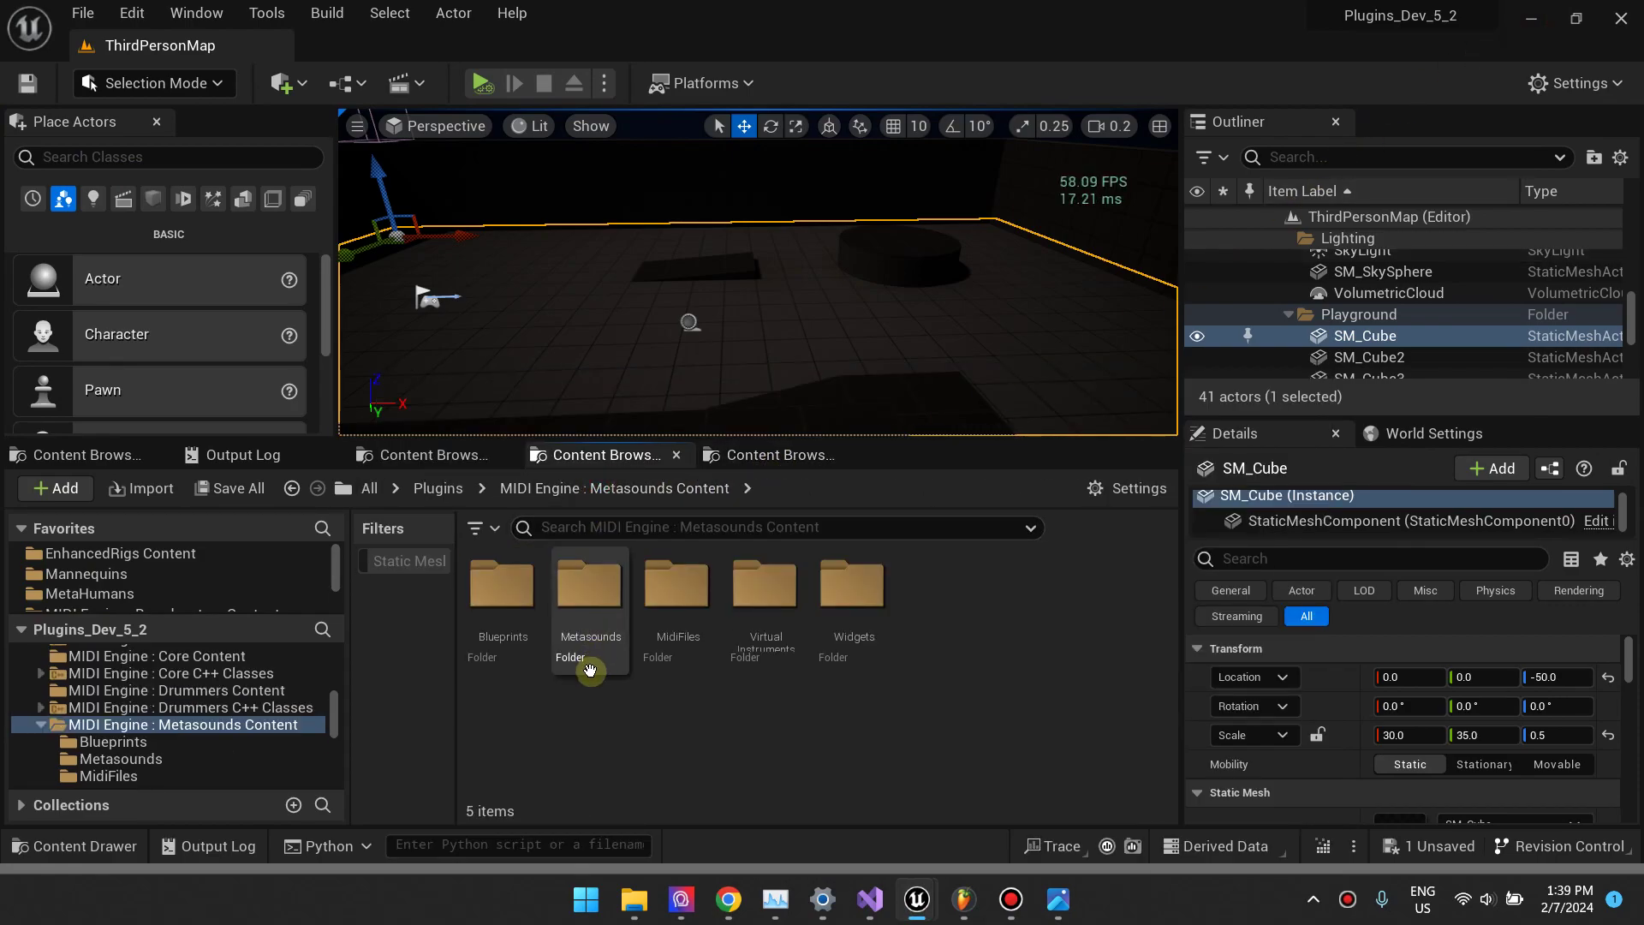
Look inside the Metasounds folder, then scroll through BP_GrandPiano_VI's sample mappings
double_click(590, 670)
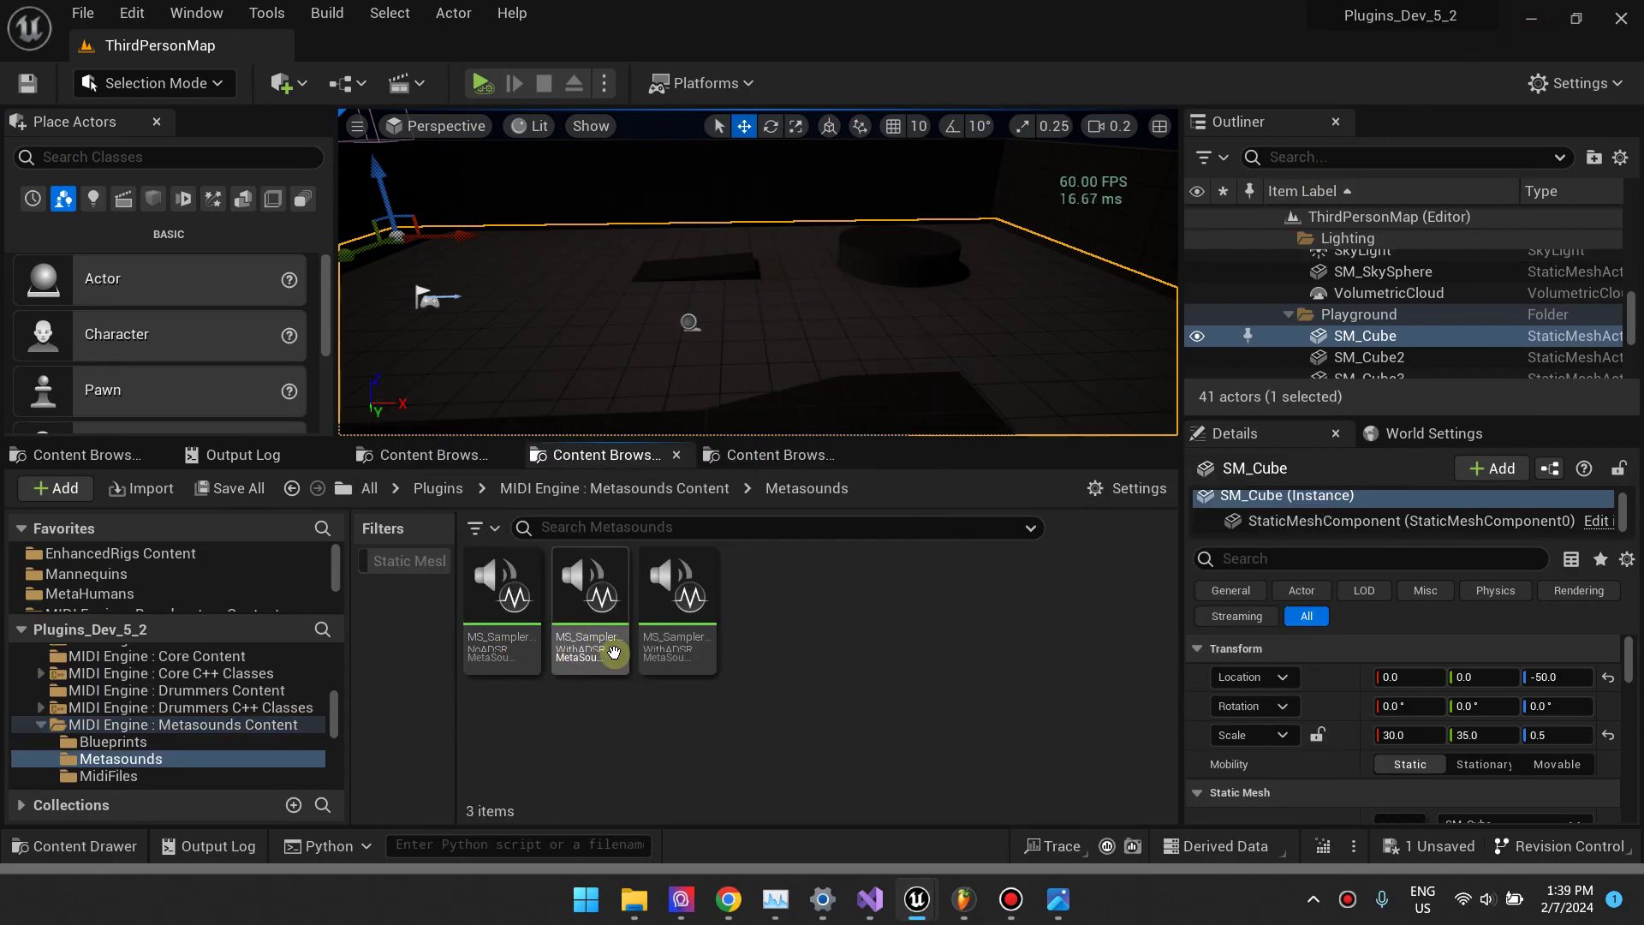
left_click(638, 487)
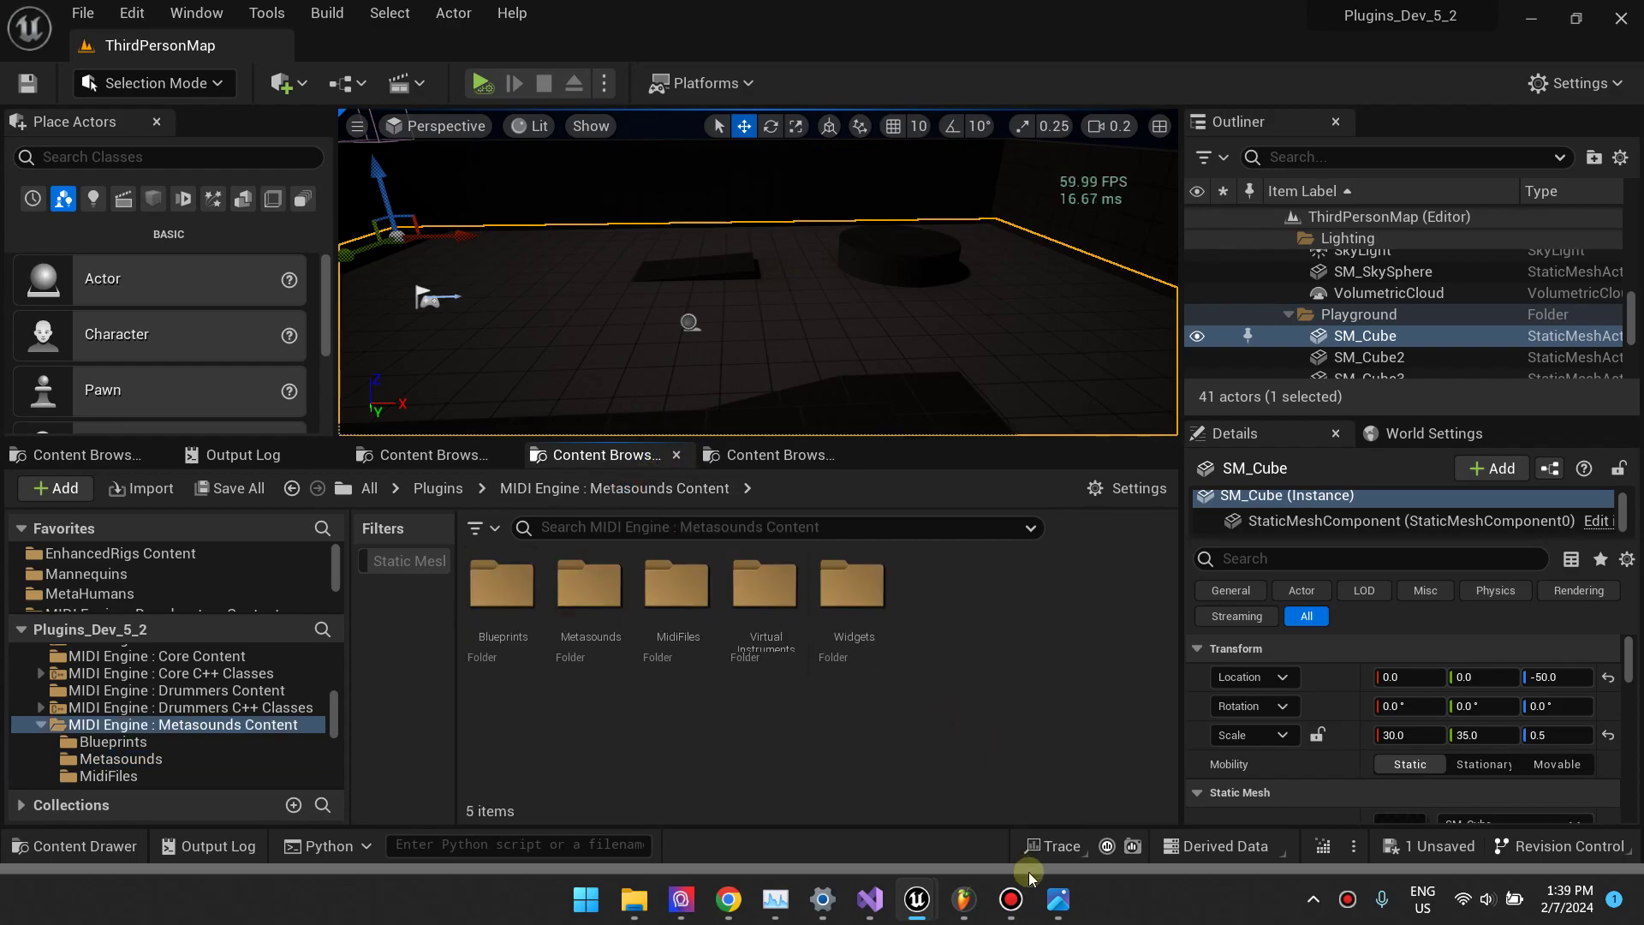
mouse_move(917, 899)
left_click(1086, 772)
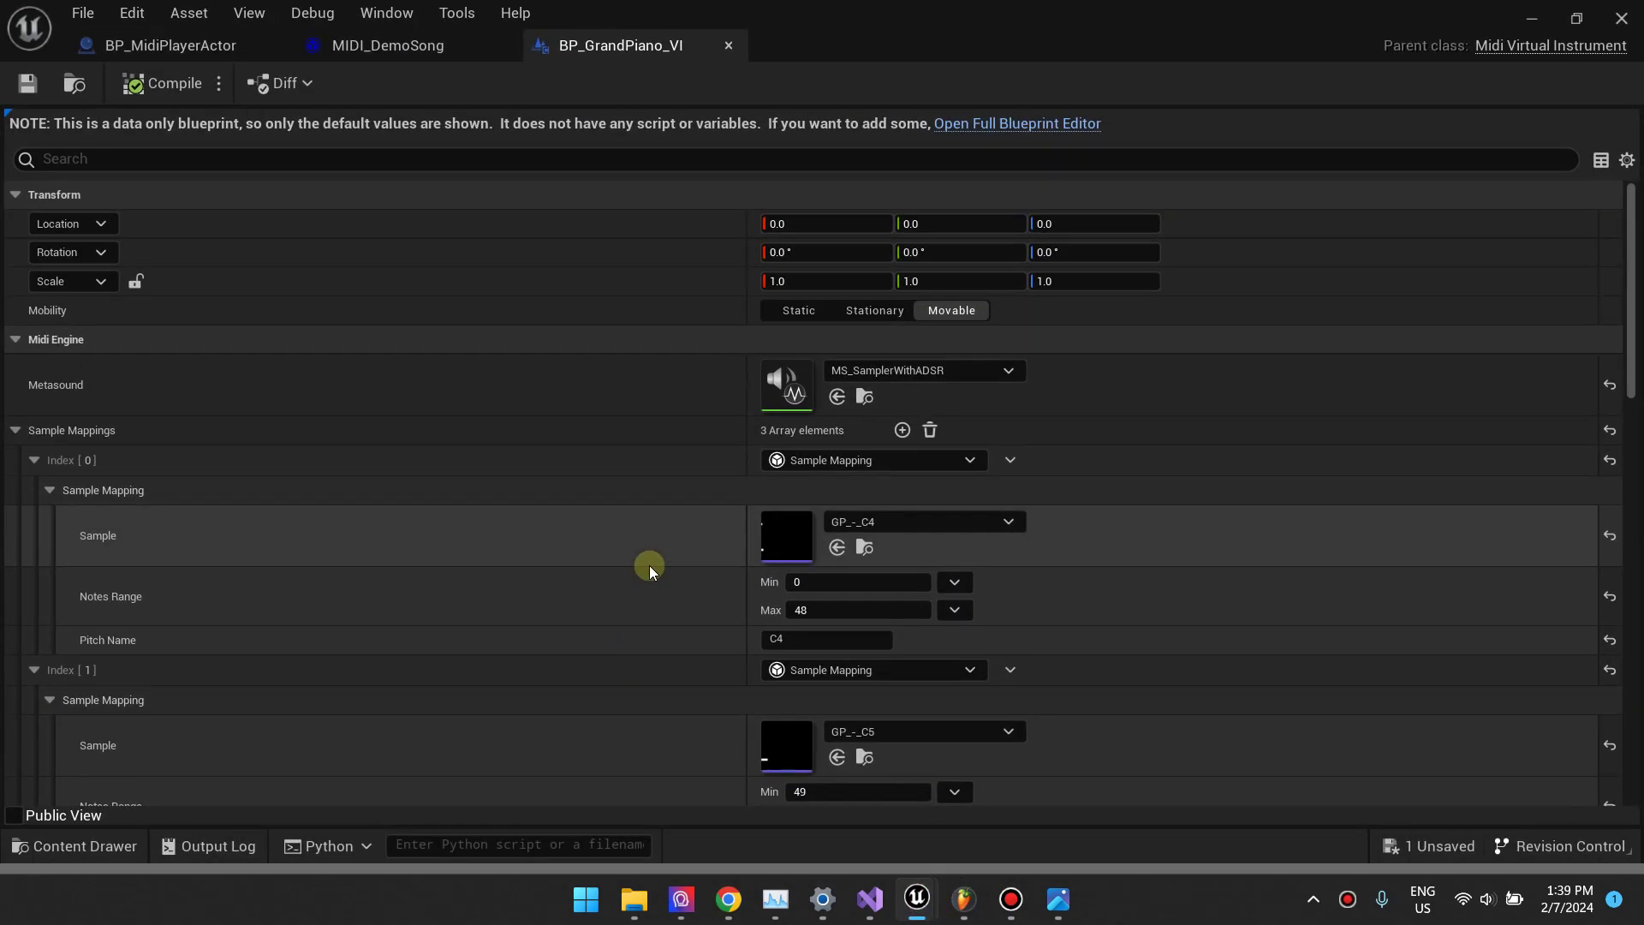
scroll(94, 411, "down", 2)
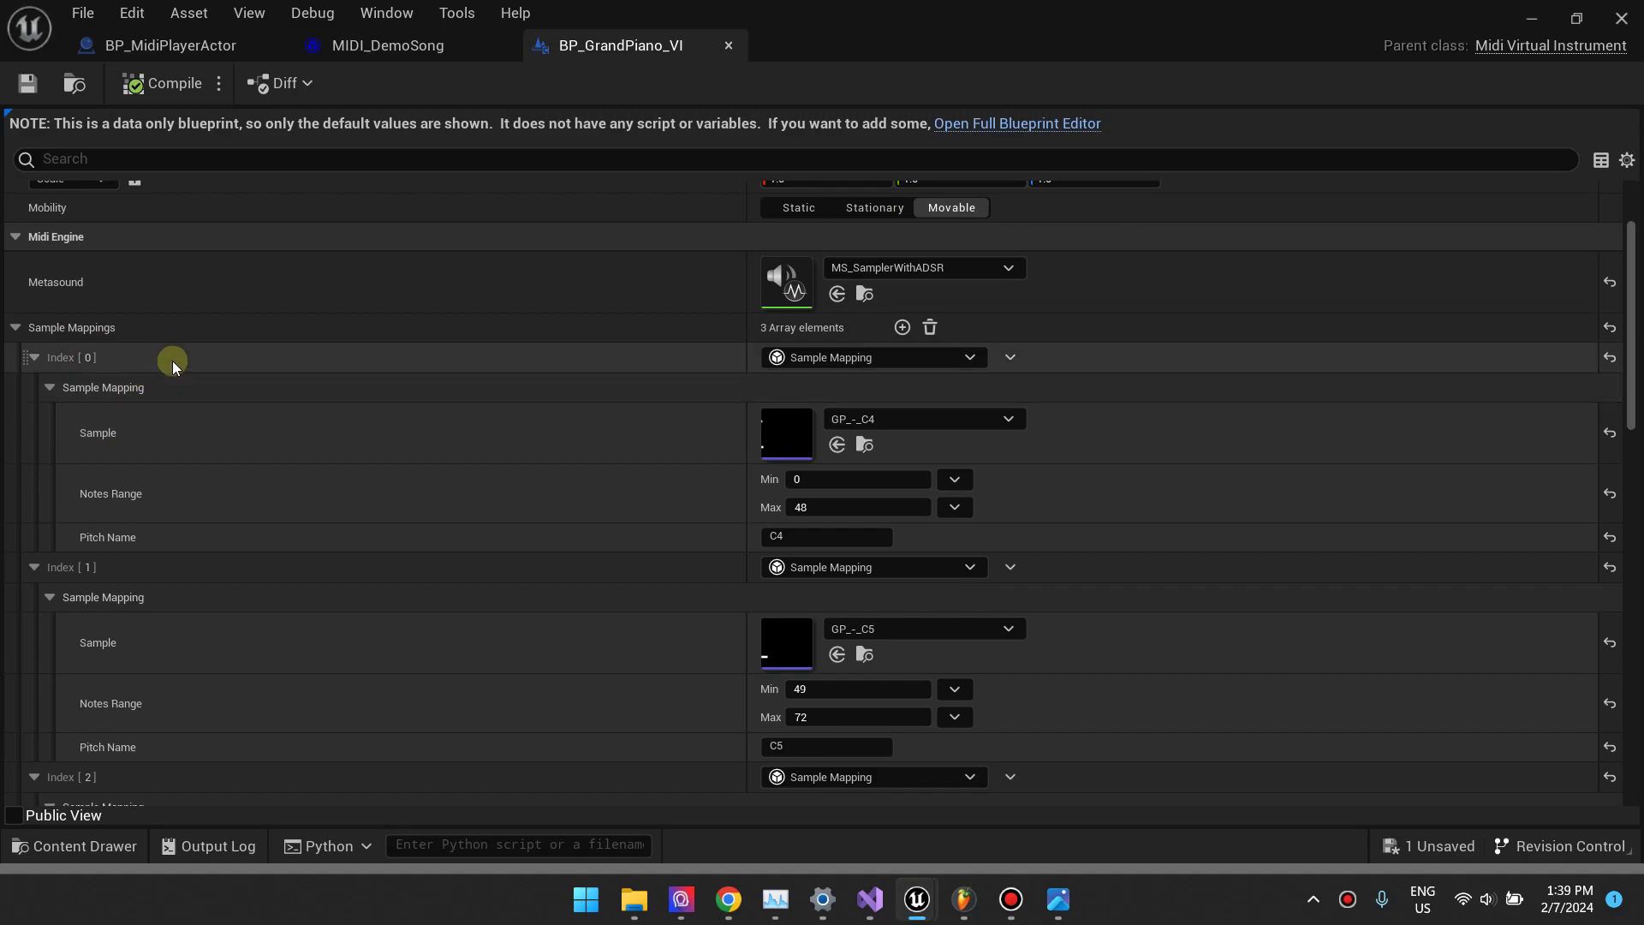
scroll(346, 435, "down", 3)
Shrink the instrument editor and open the VirtualInstruments folder in the level editor
double_click(1514, 23)
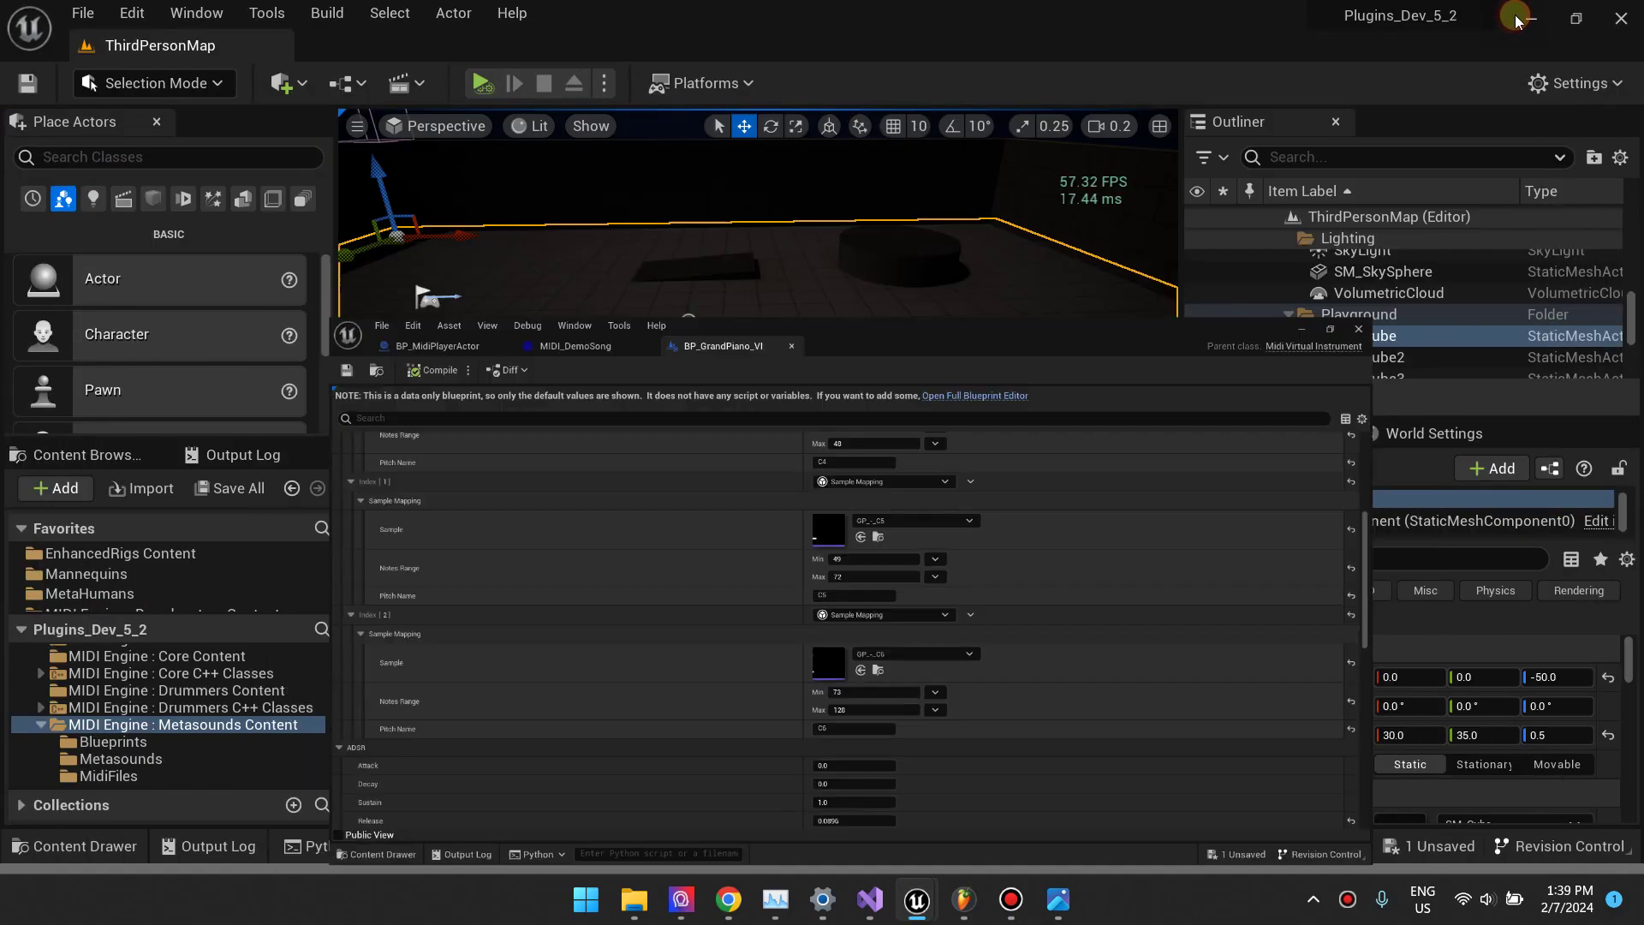
left_click(1514, 19)
double_click(763, 587)
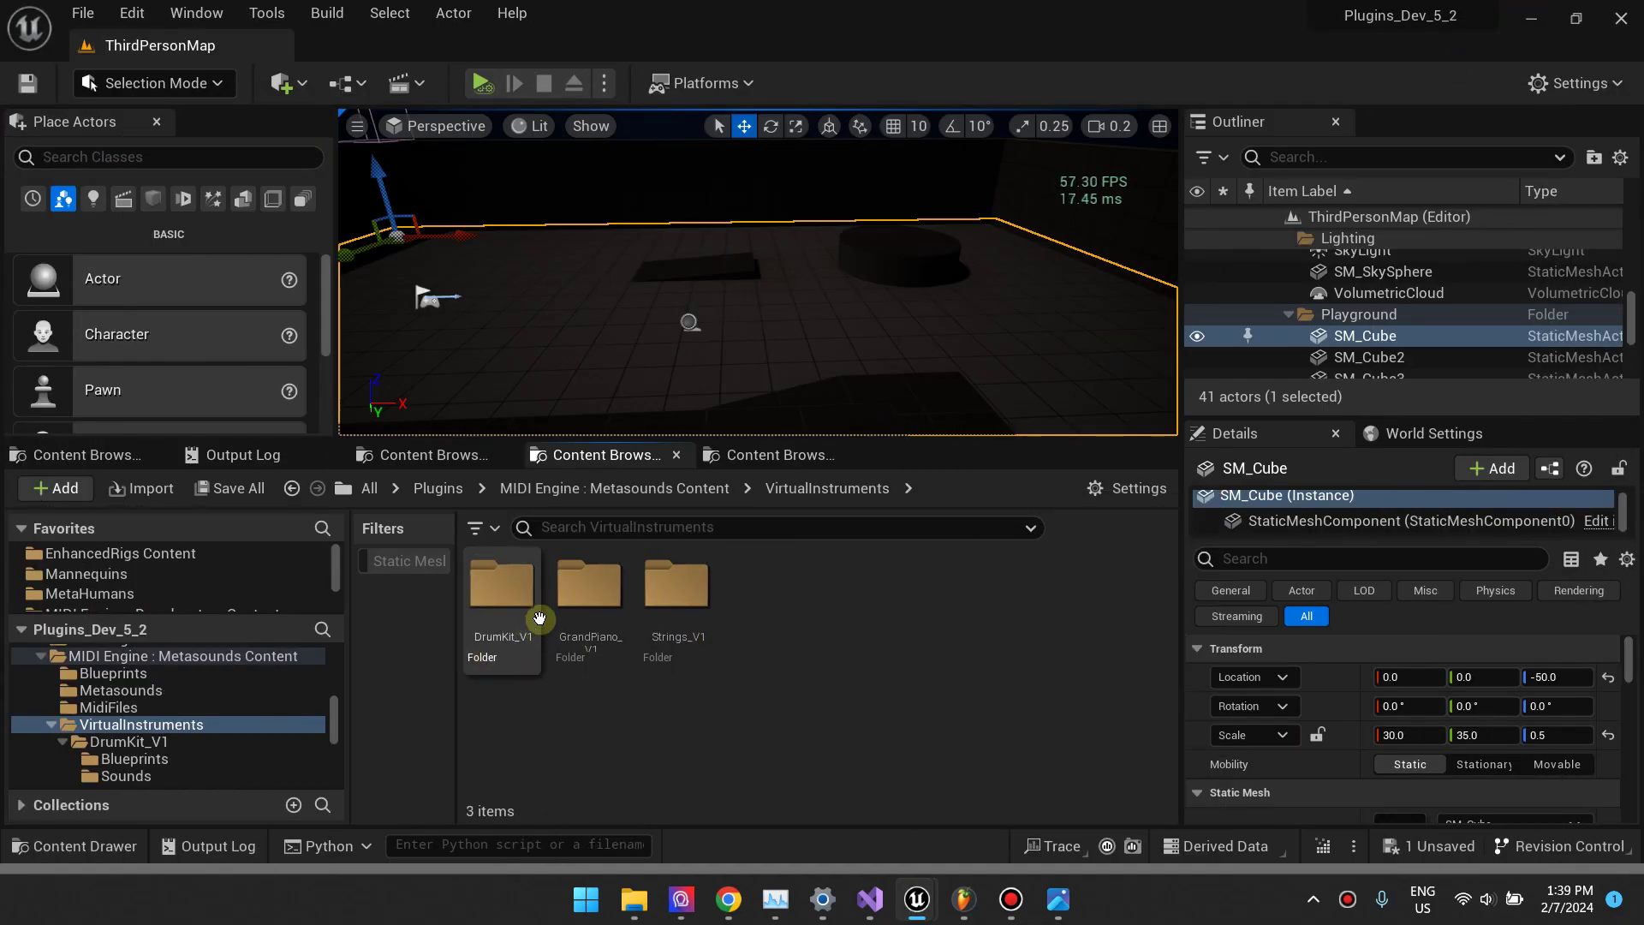
Open GrandPiano_V1's Sounds folder and preview the GP_-_C4, GP_-_C5 and GP_-_C6 samples
double_click(589, 586)
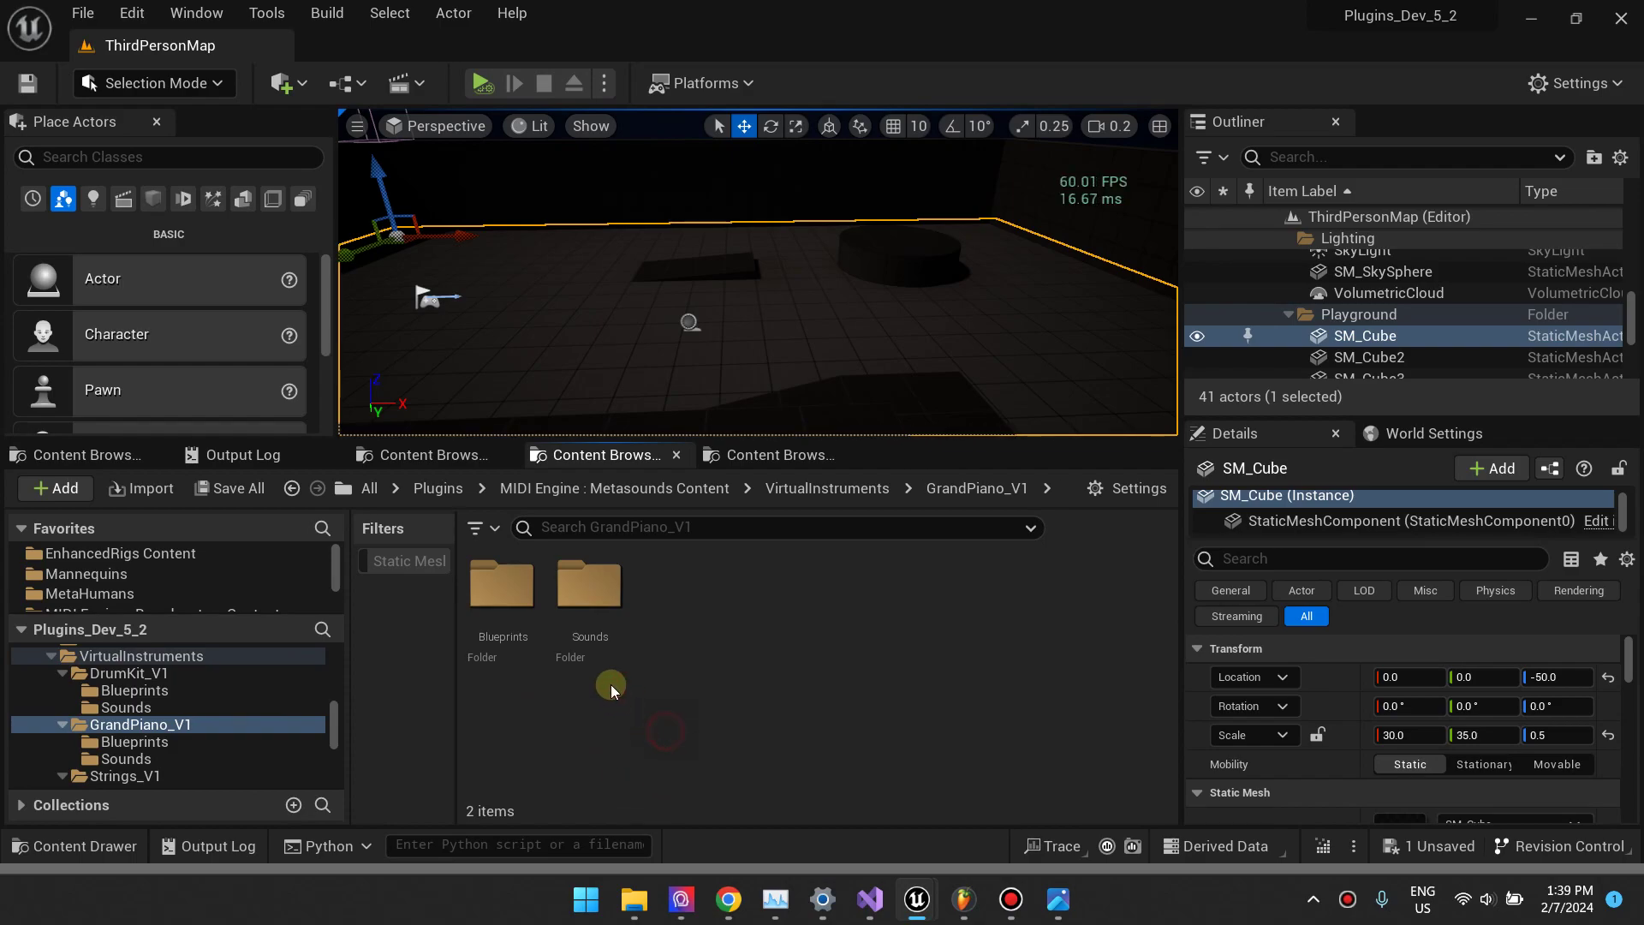
double_click(604, 589)
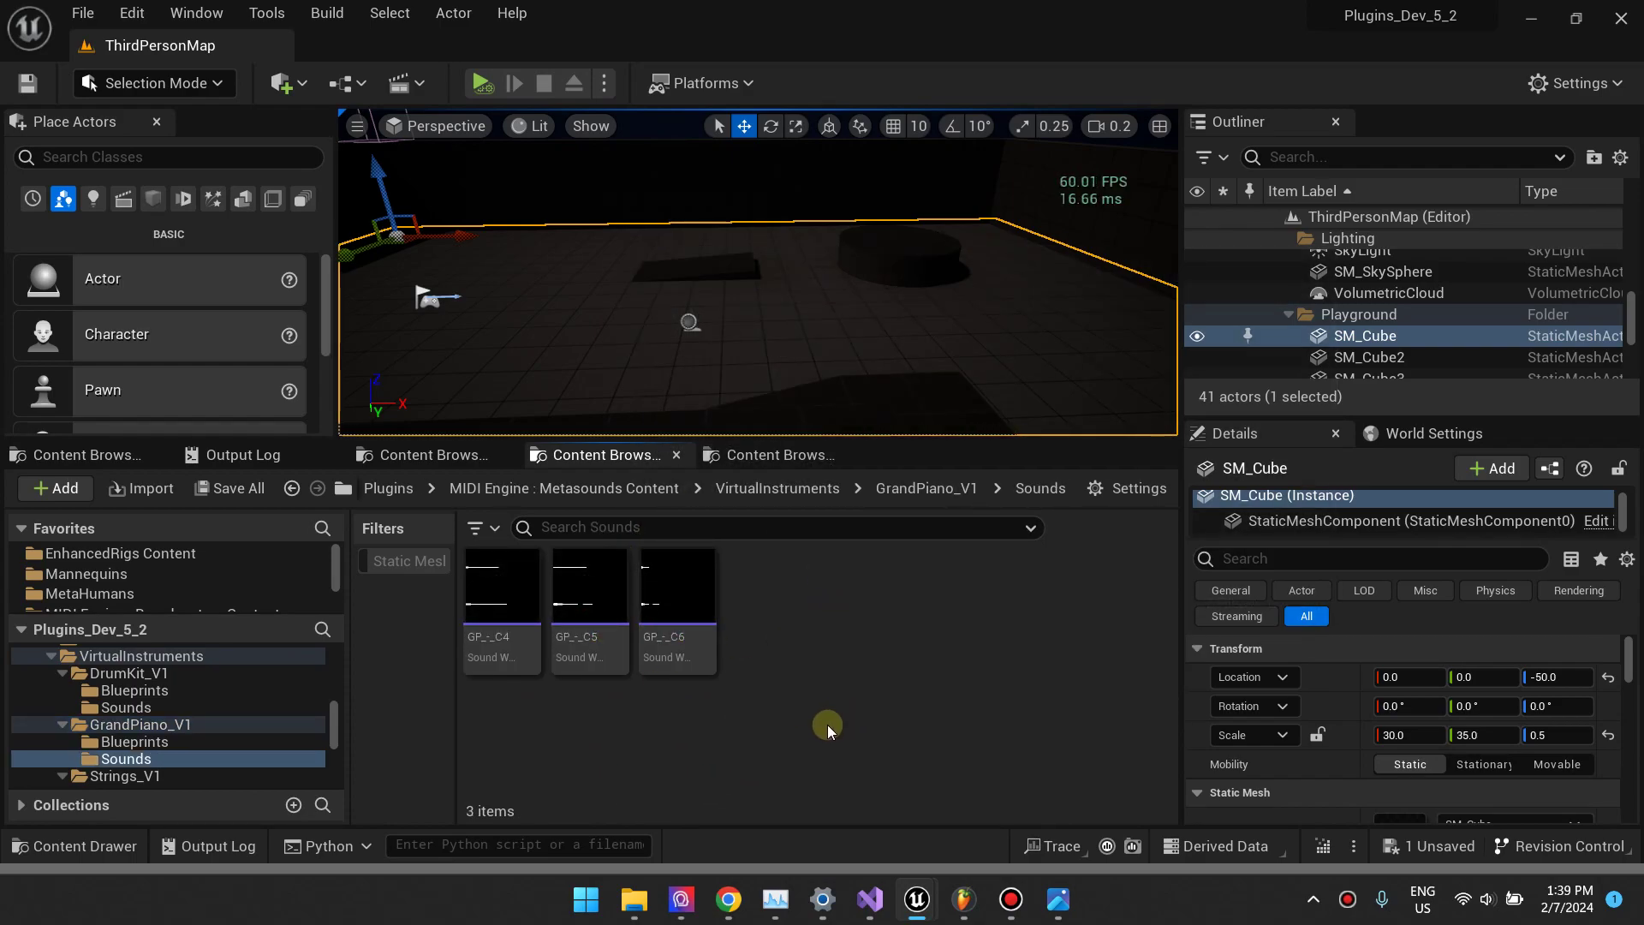
mouse_move(494, 589)
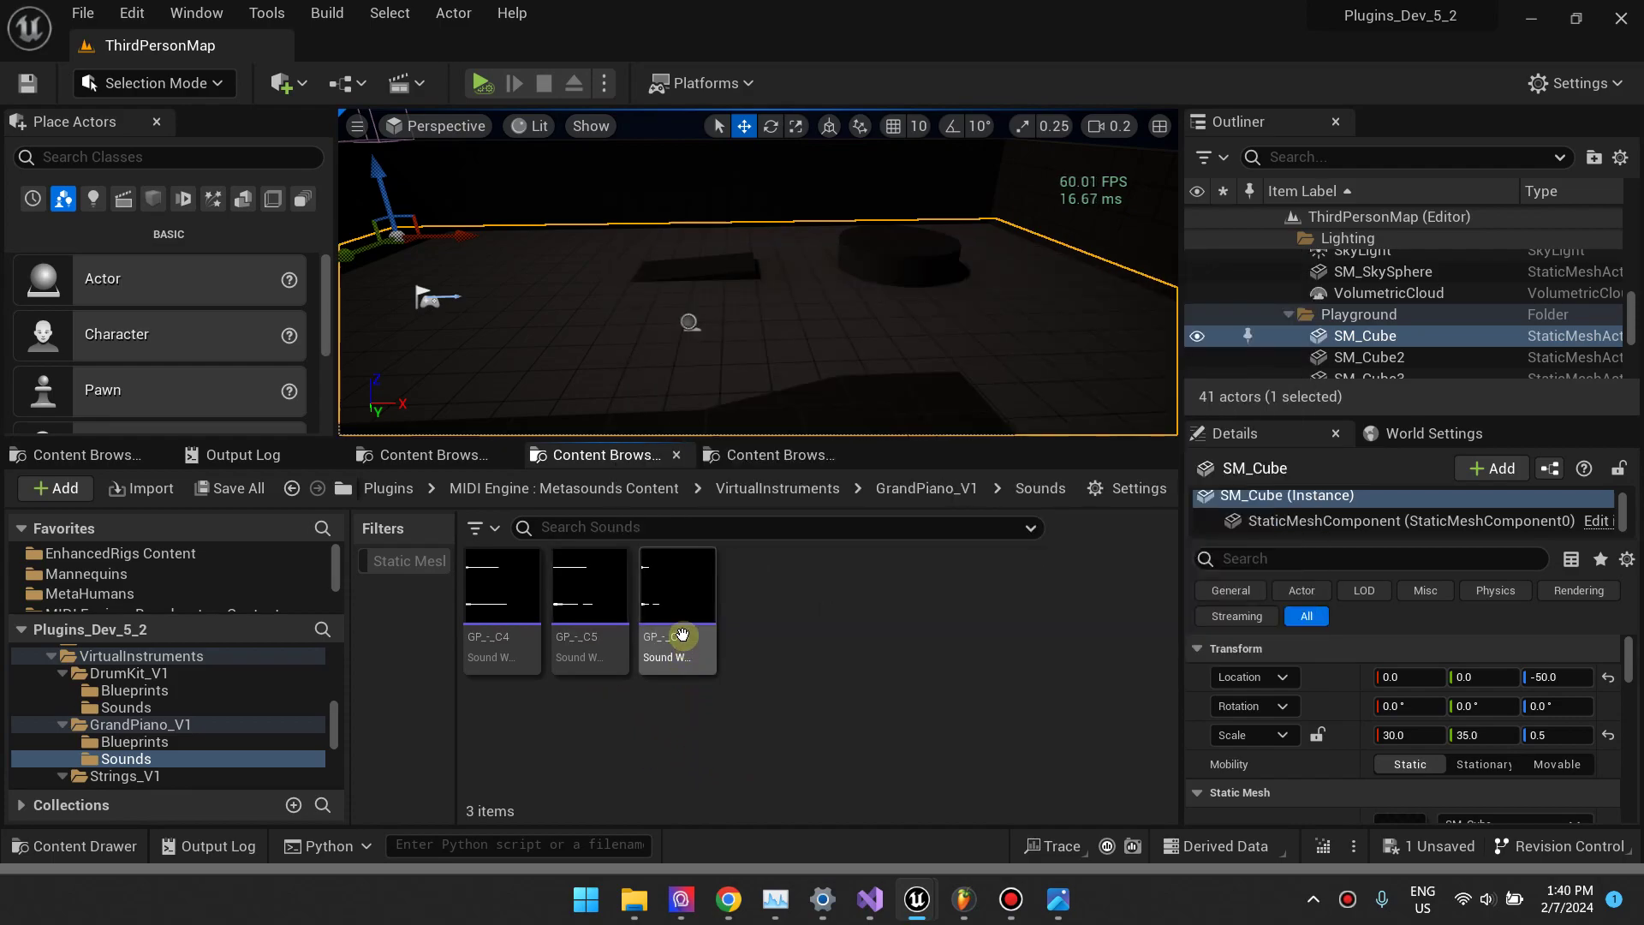
mouse_move(692, 639)
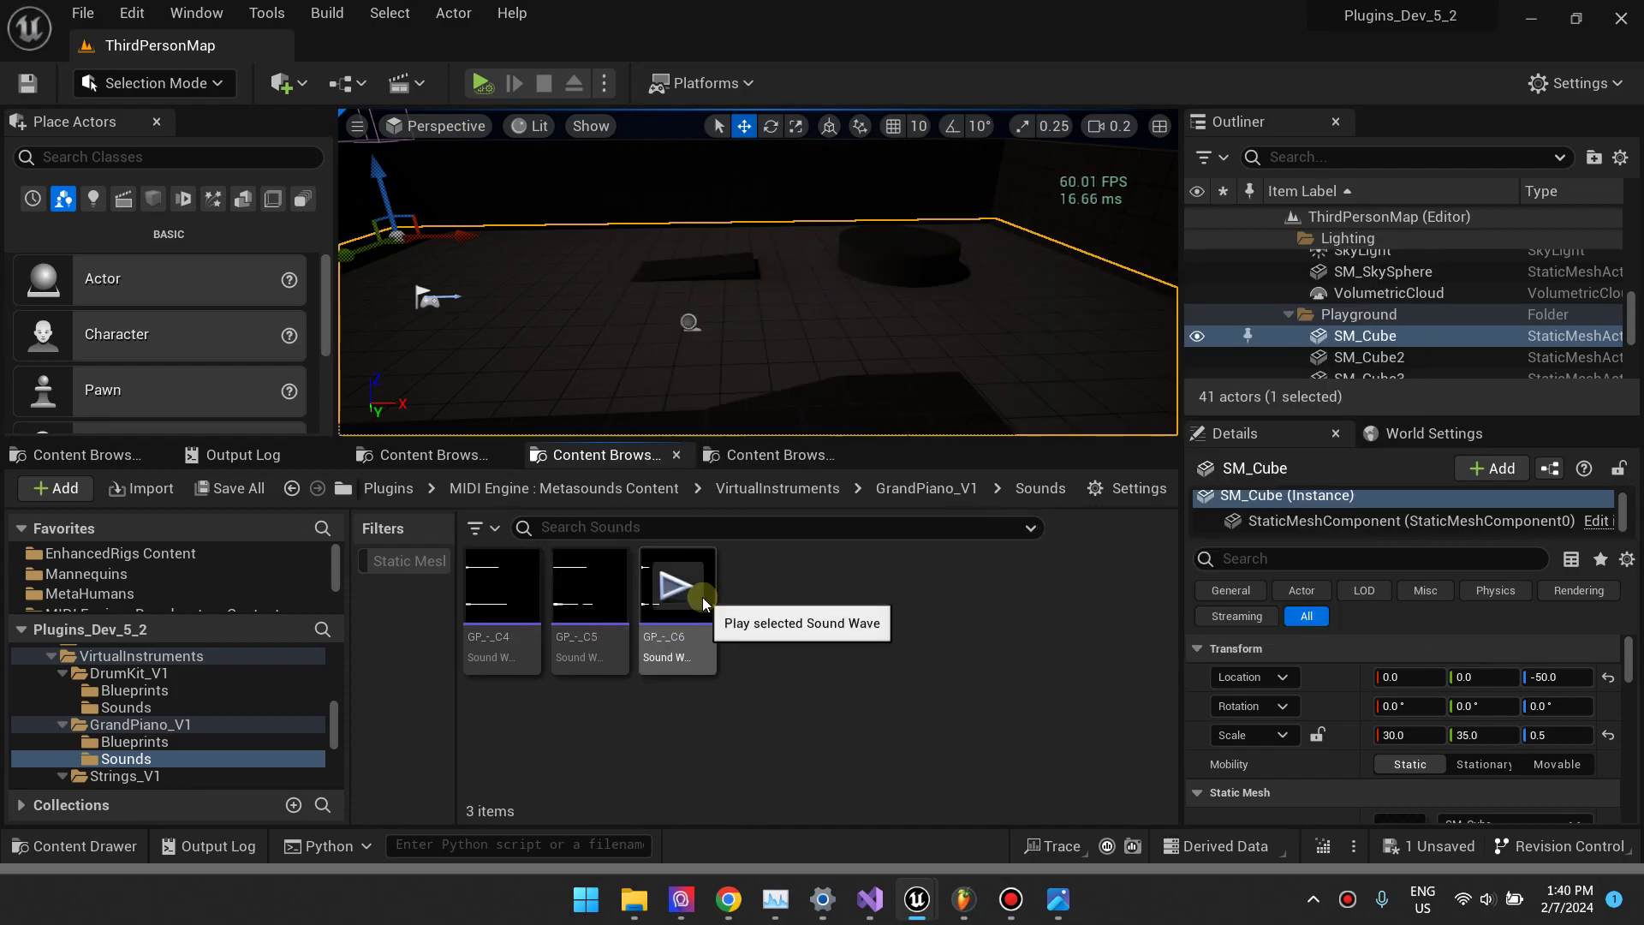
left_click(502, 591)
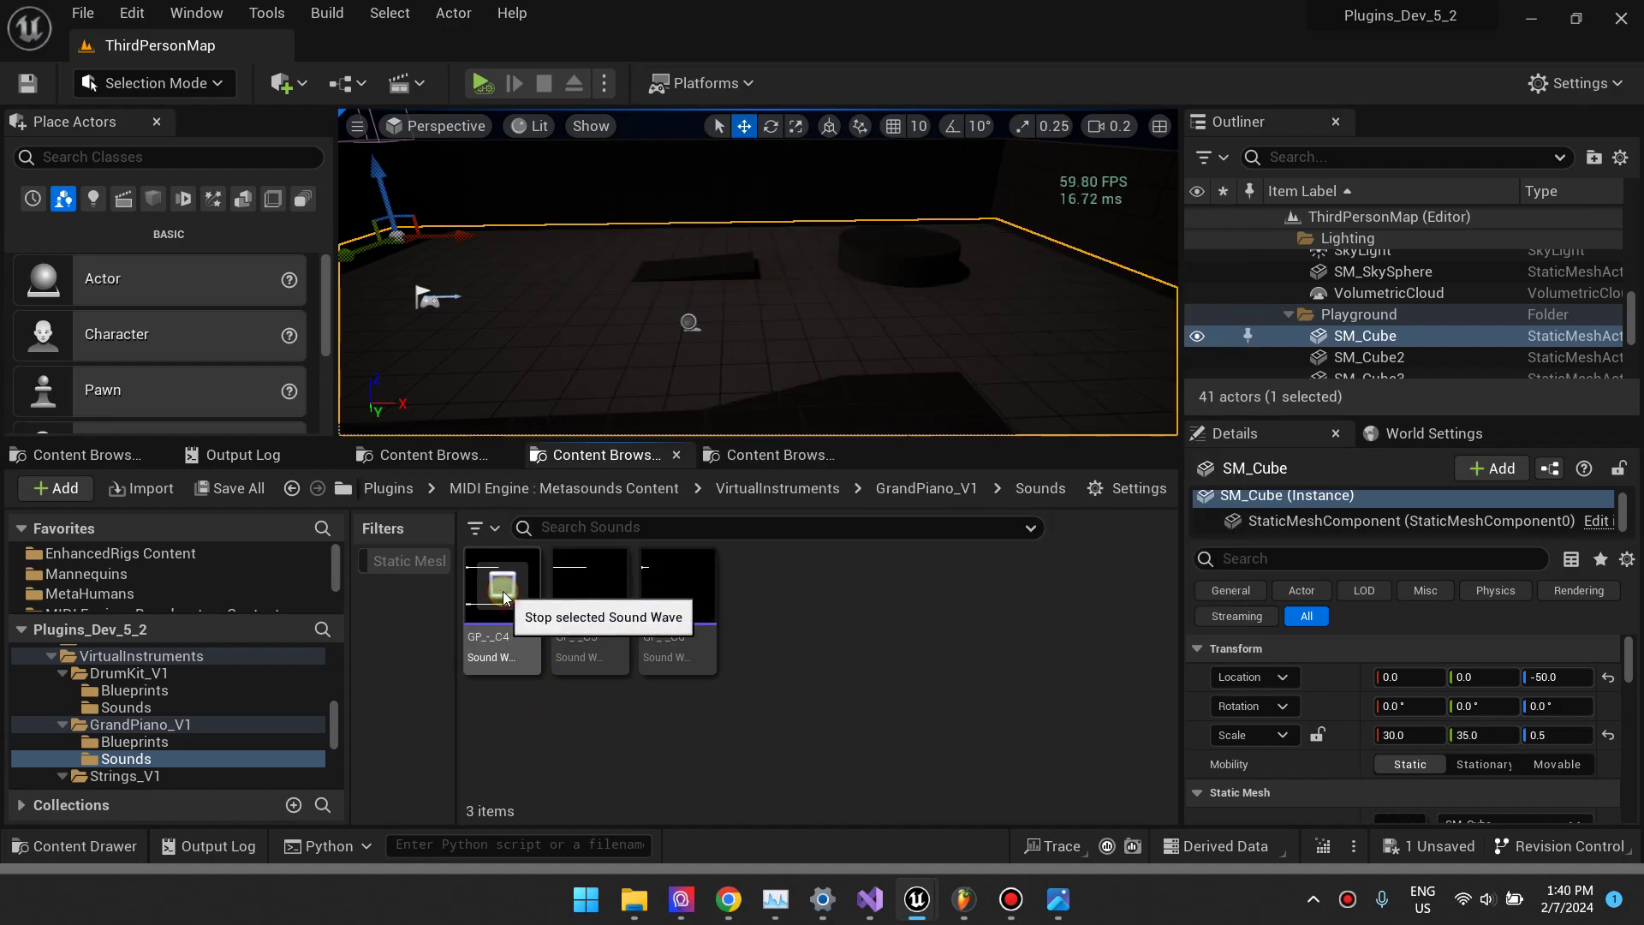
left_click(589, 586)
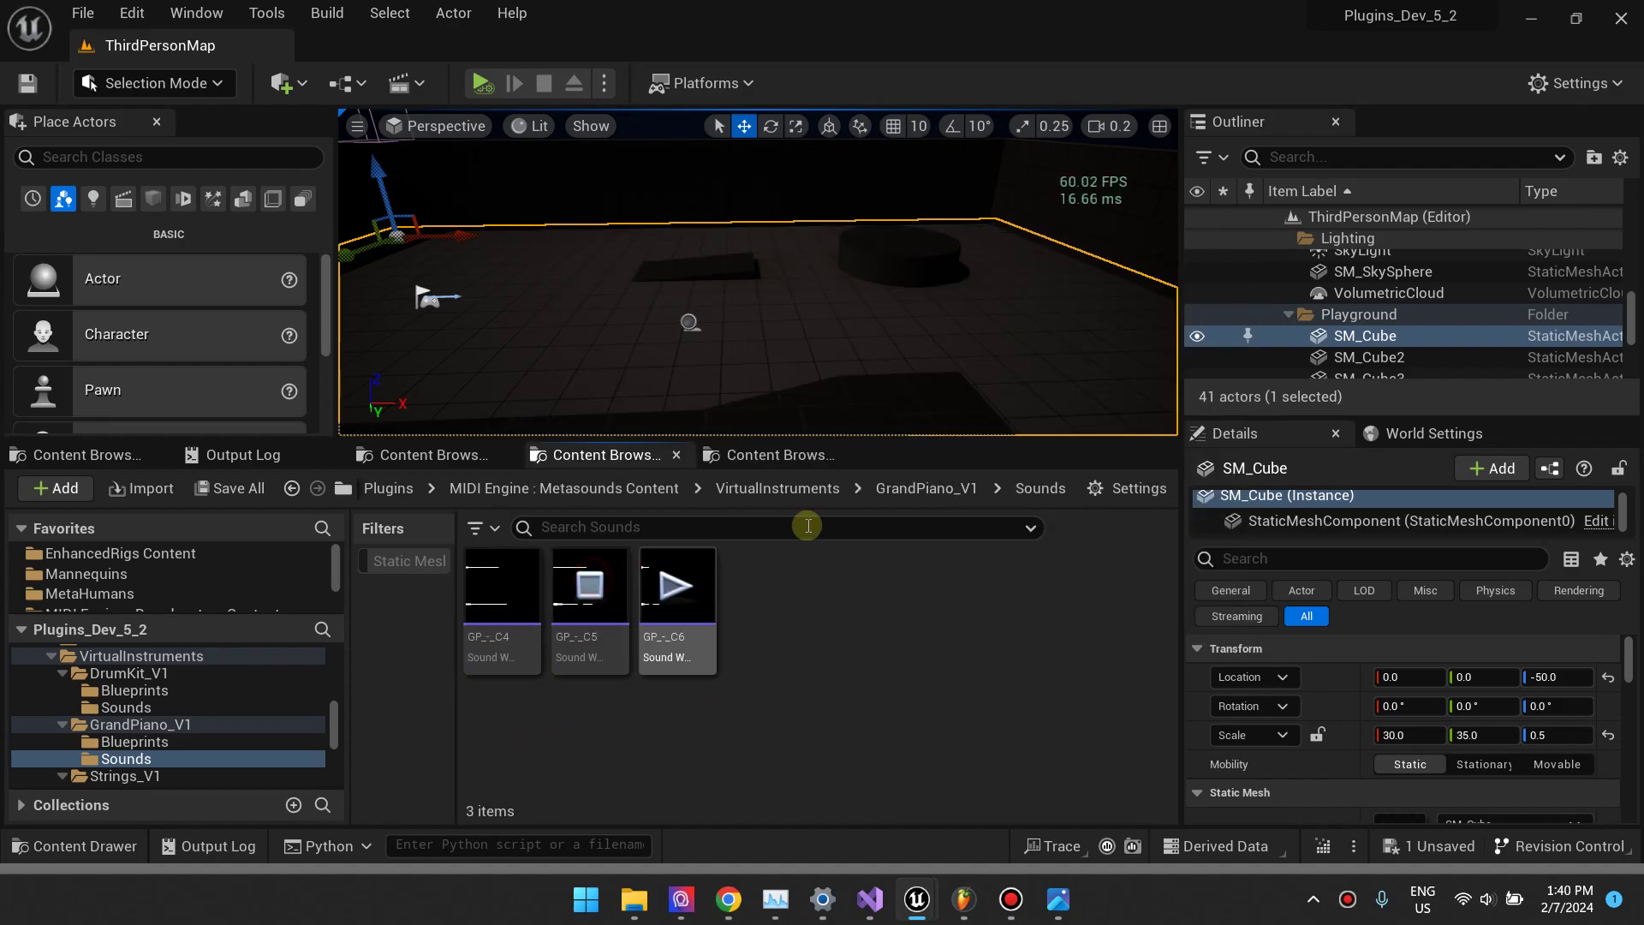
left_click(677, 585)
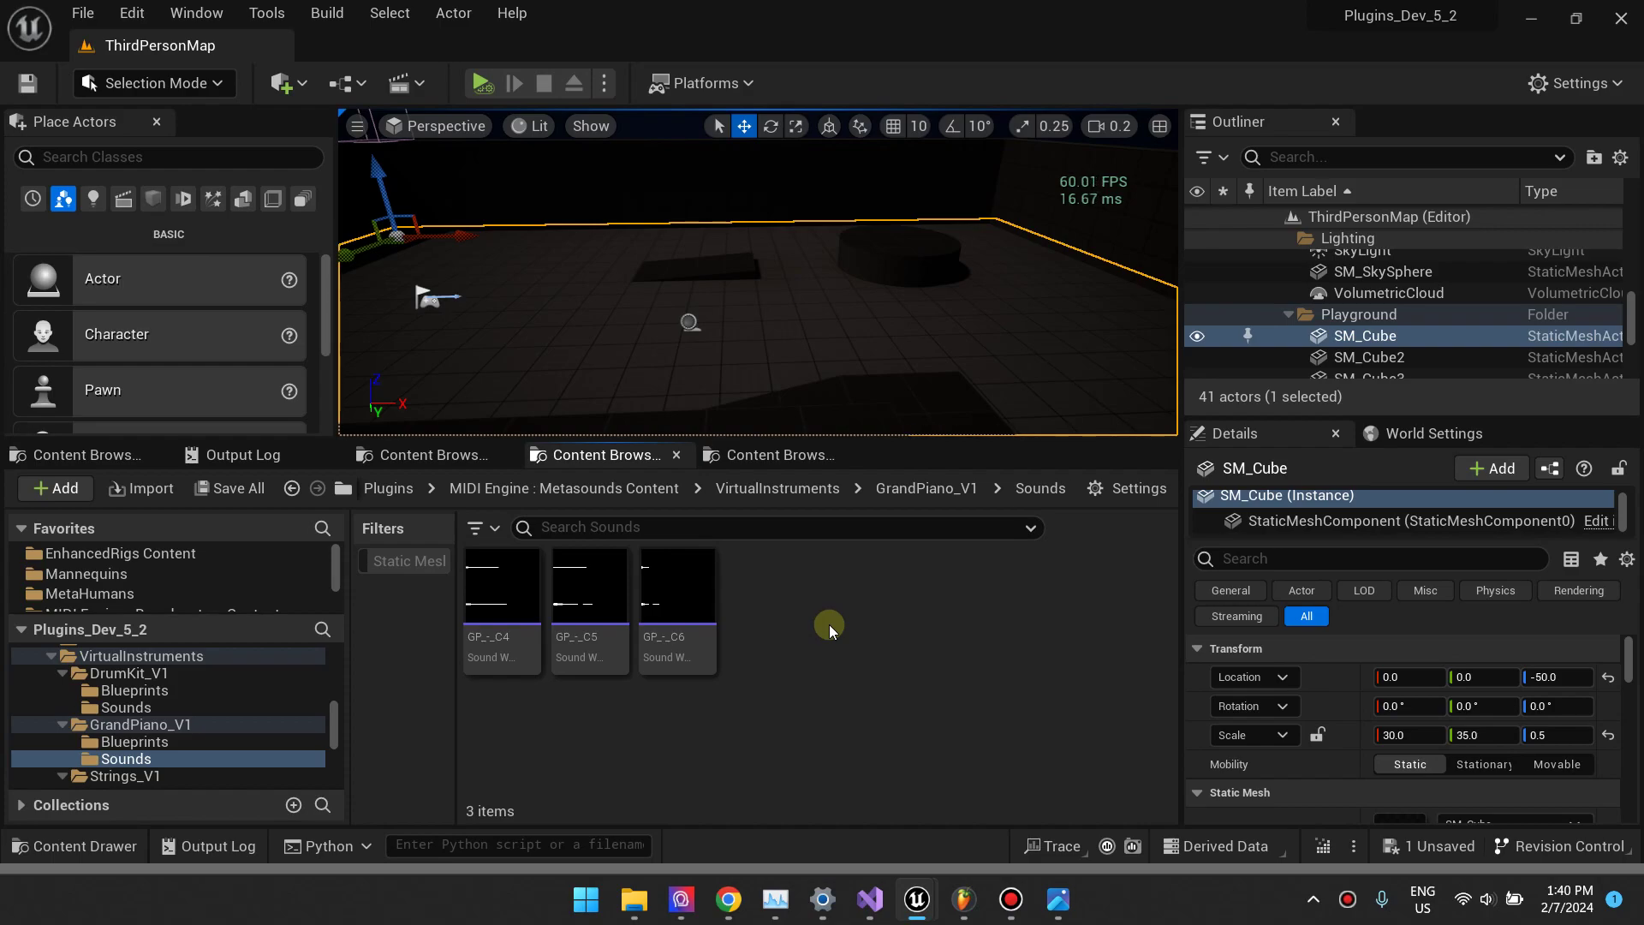
left_click(950, 489)
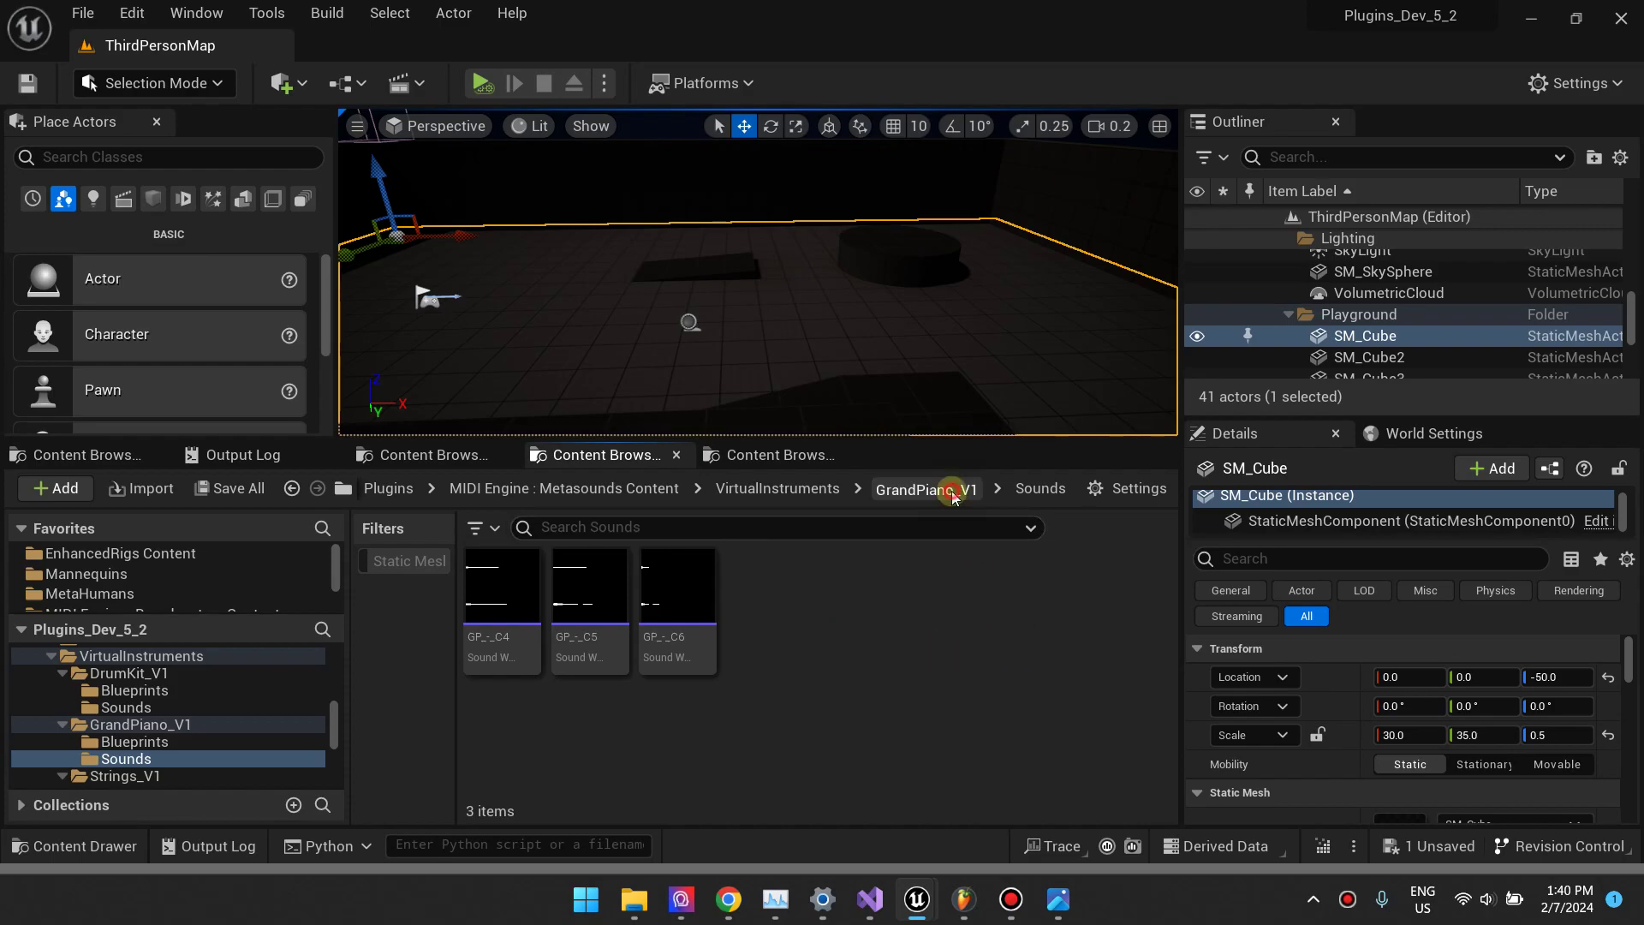
Open BP_GrandPiano_VI from the GrandPiano_V1 Blueprints folder
left_click(503, 617)
double_click(504, 617)
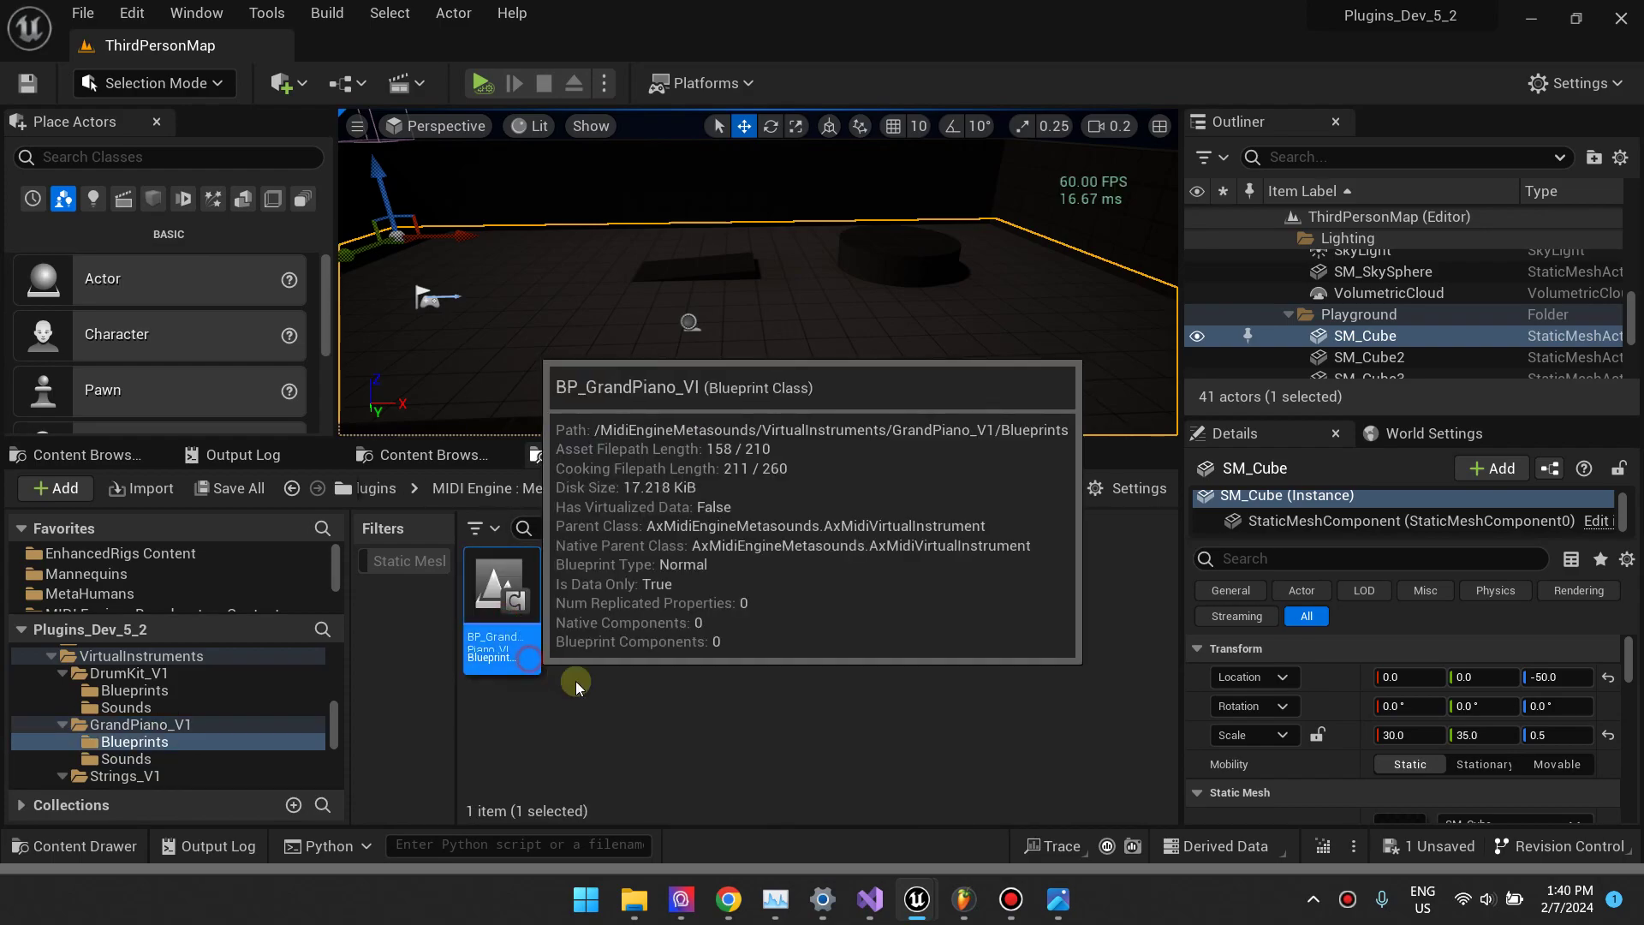
double_click(525, 638)
scroll(527, 394, "up", 6)
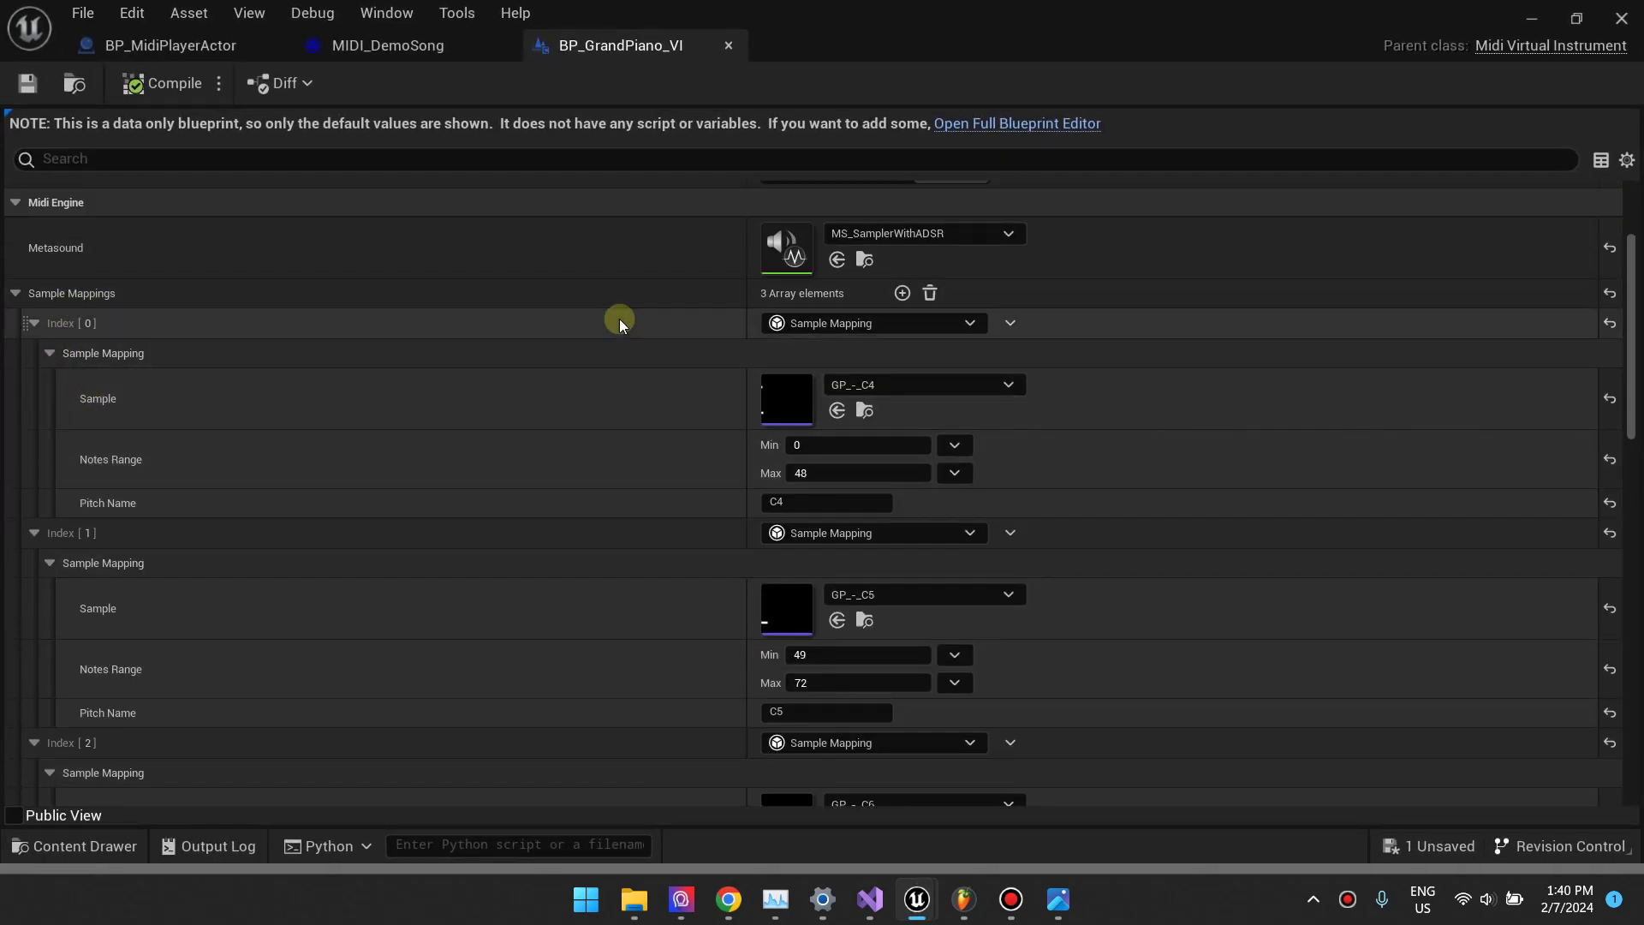
Add a trial fourth Sample Mapping entry at Index [3], then delete it
left_click(903, 294)
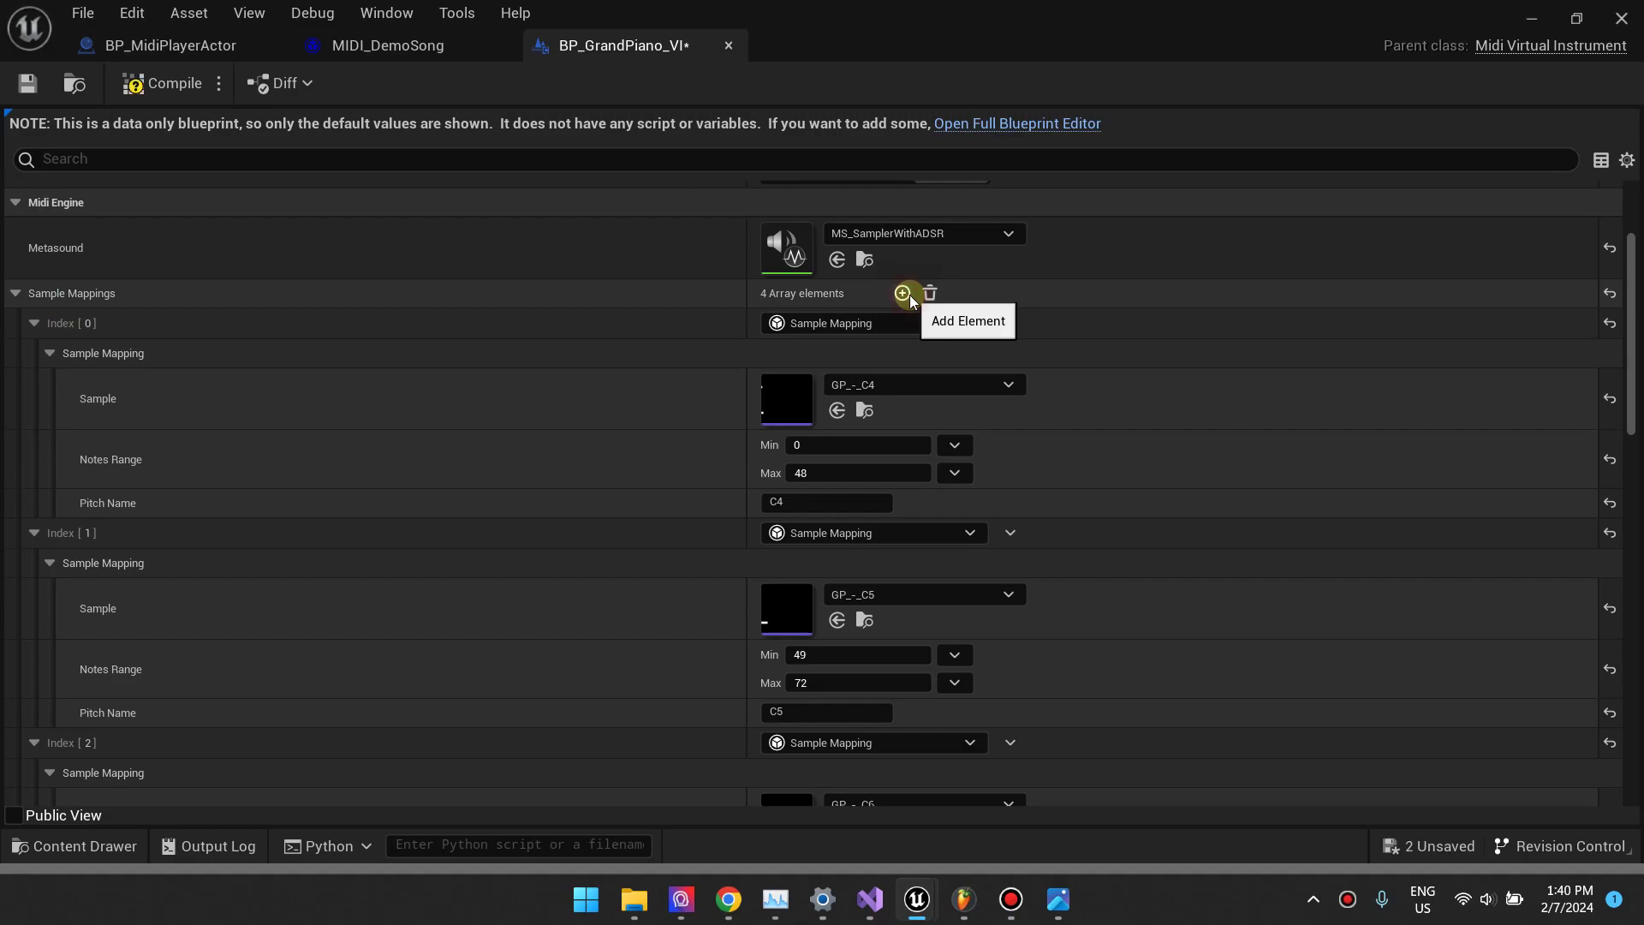
scroll(844, 351, "down", 3)
scroll(829, 541, "down", 4)
left_click(829, 542)
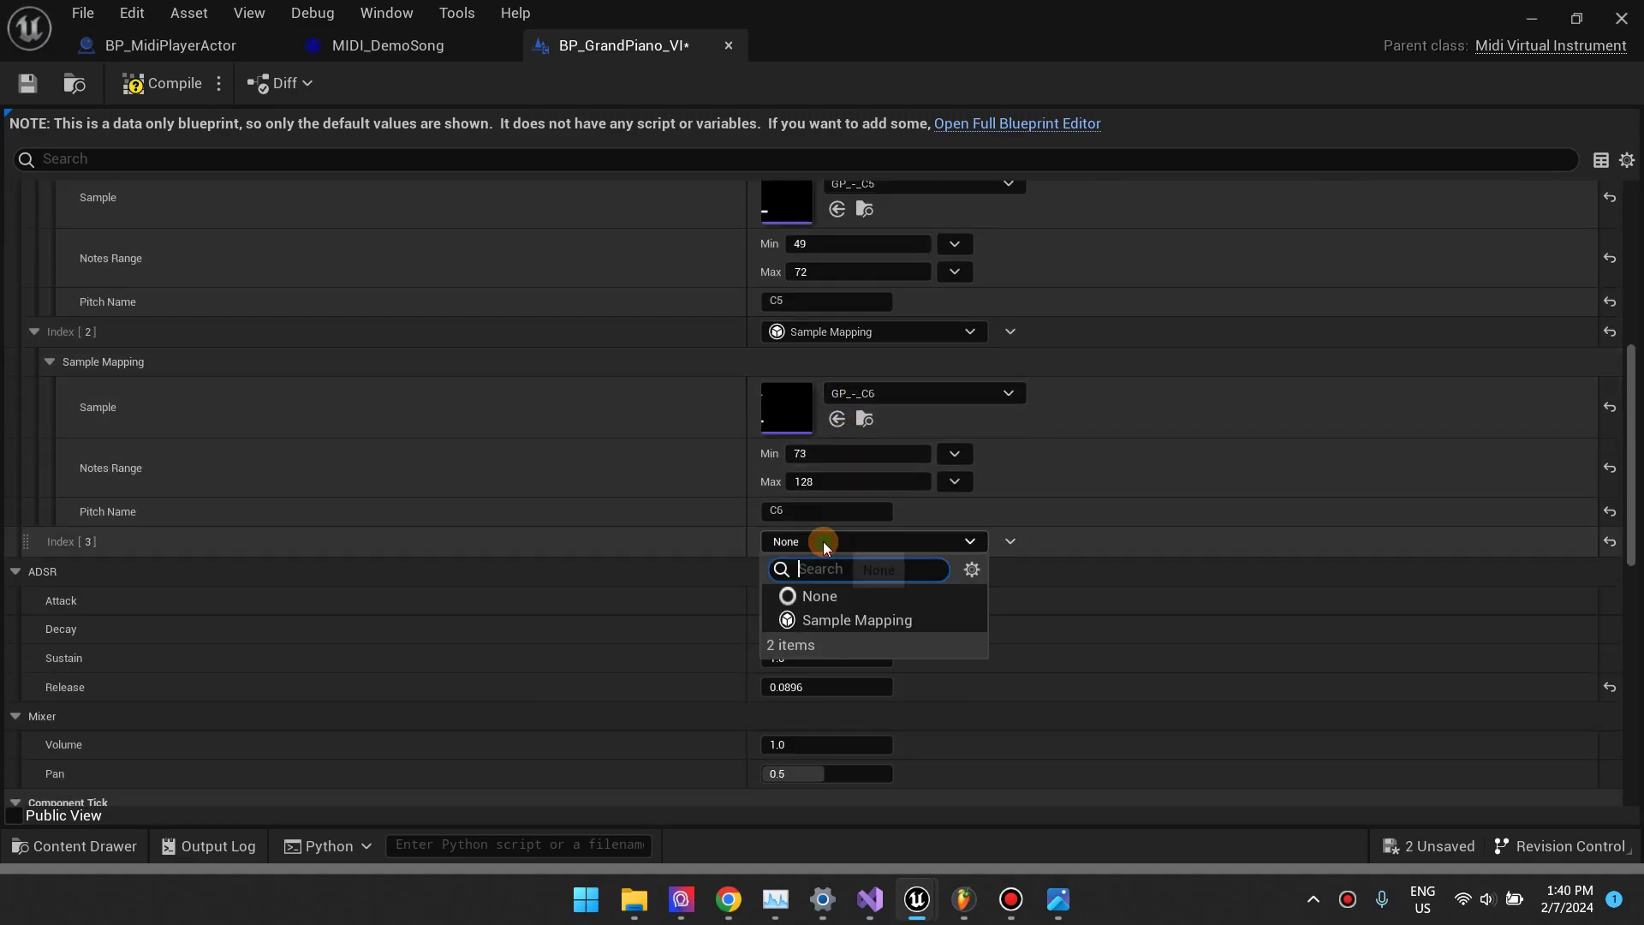
left_click(883, 628)
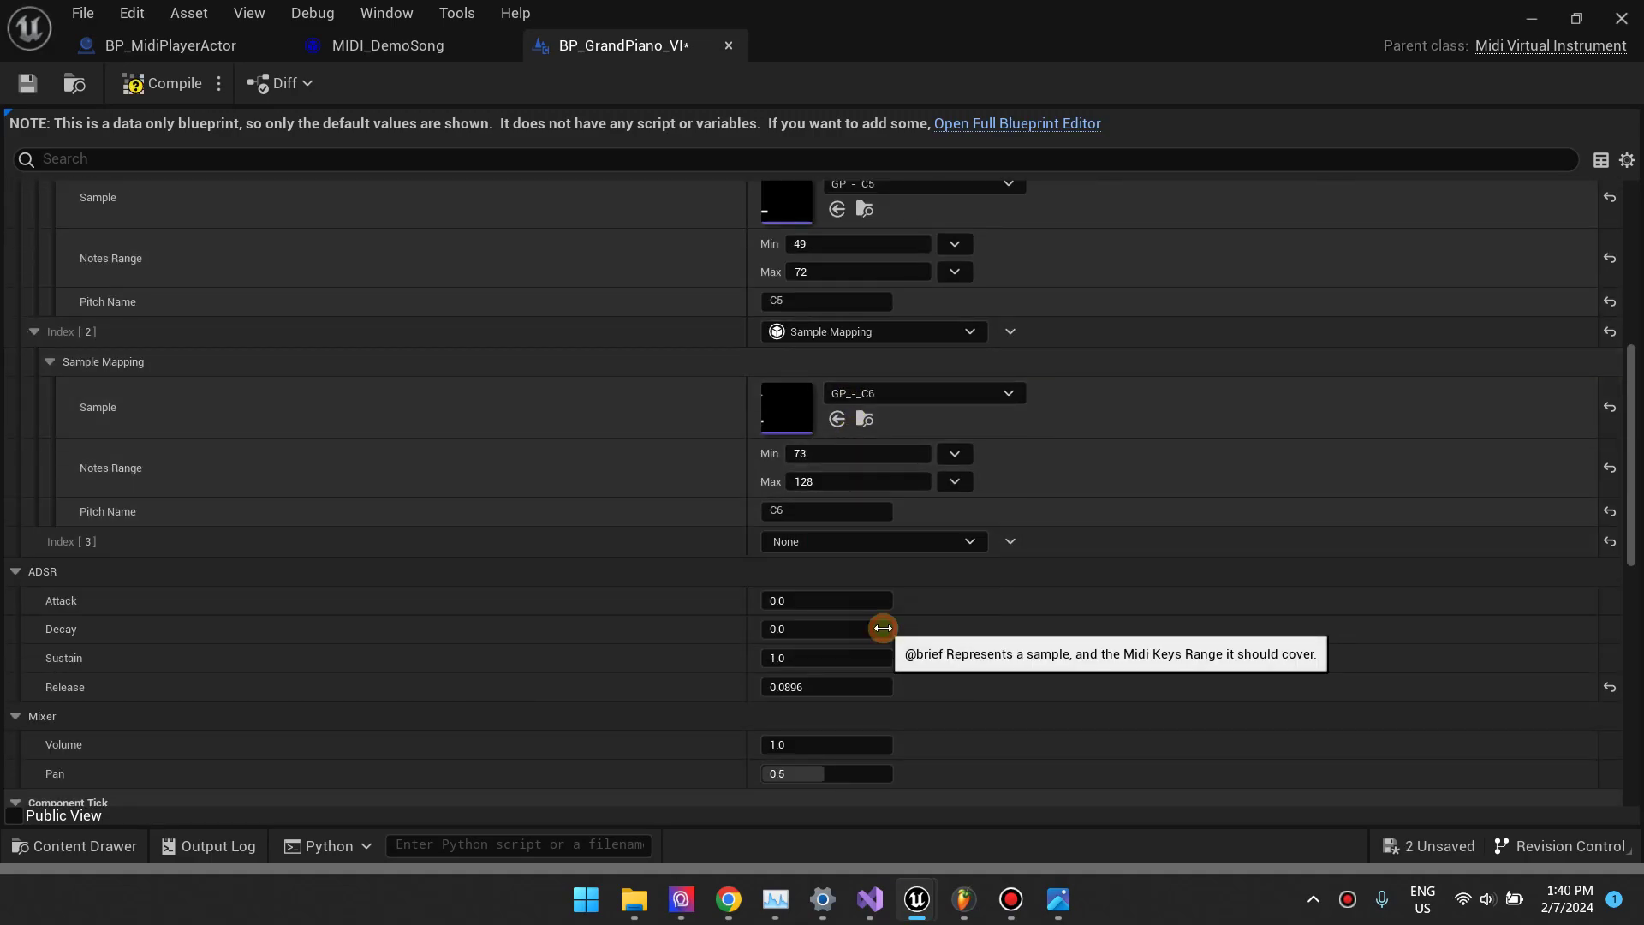
left_click(43, 543)
scroll(38, 514, "down", 3)
left_click(47, 470)
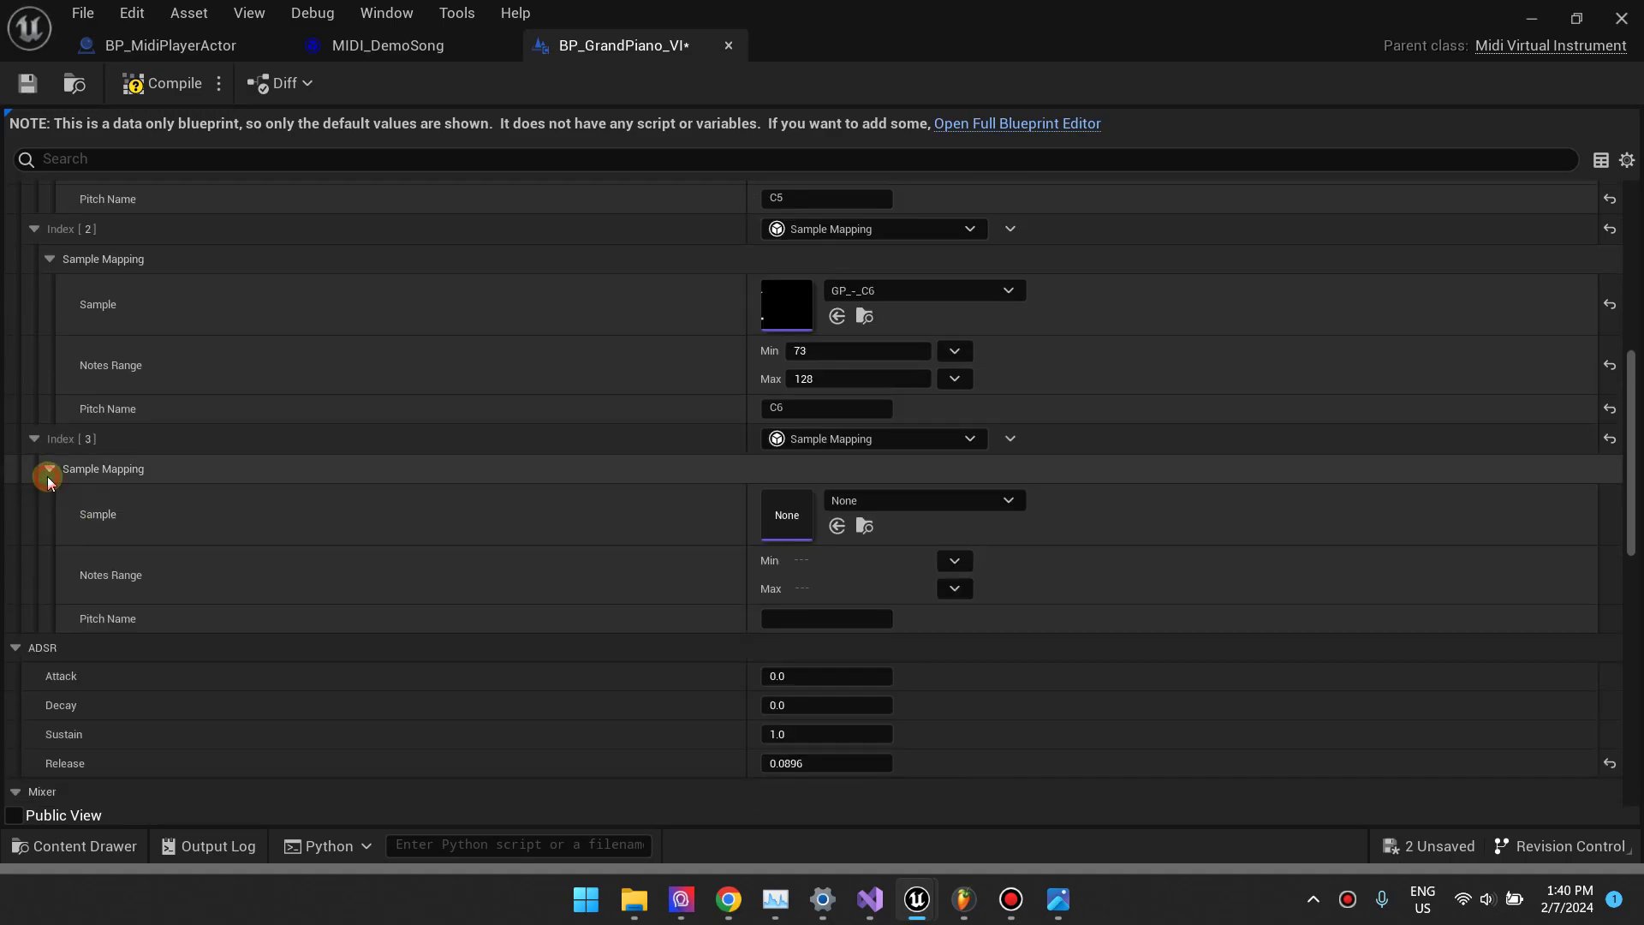
left_click(1011, 438)
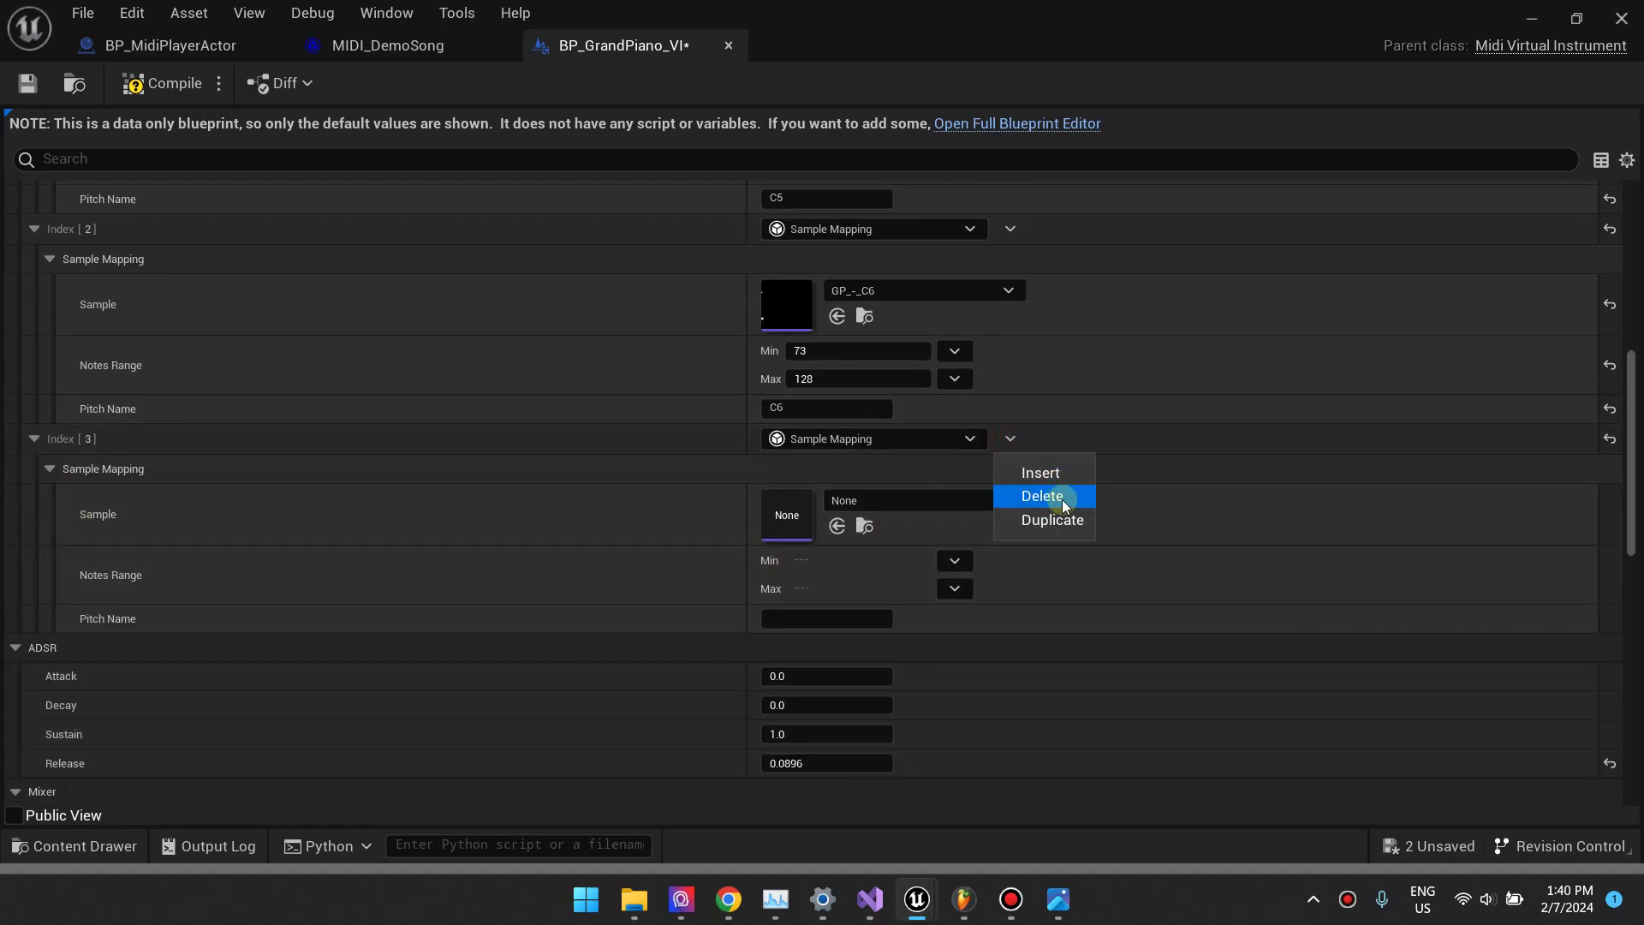
left_click(1062, 499)
Collapse the Index [1] and Index [2] sample mappings
scroll(763, 504, "up", 10)
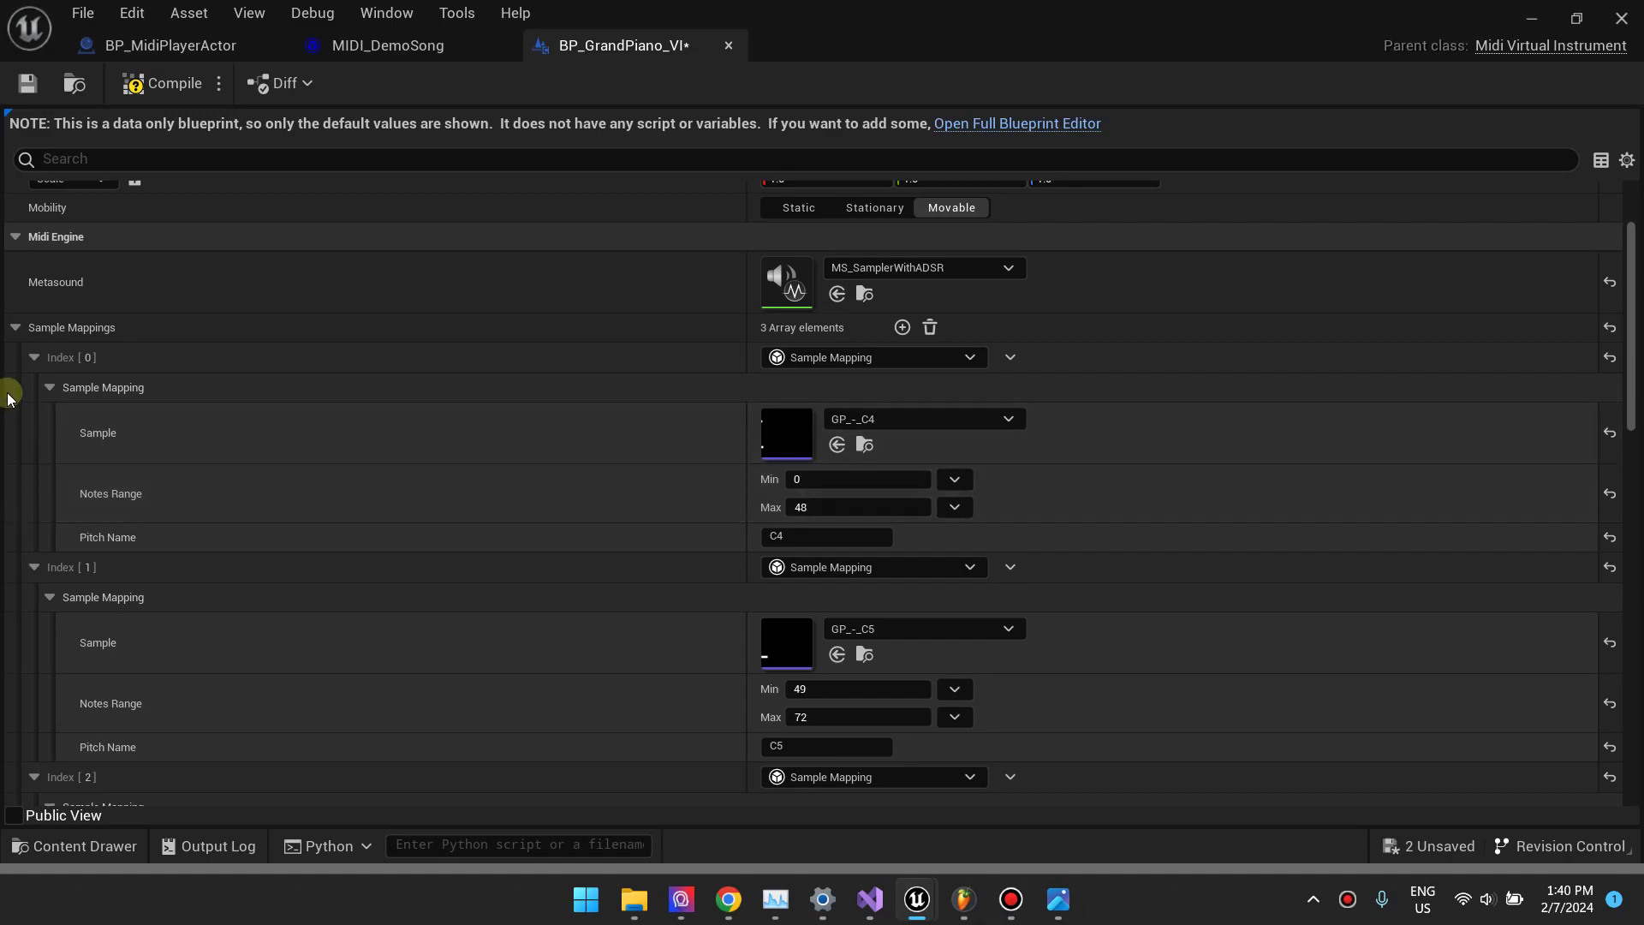
left_click(34, 567)
left_click(36, 600)
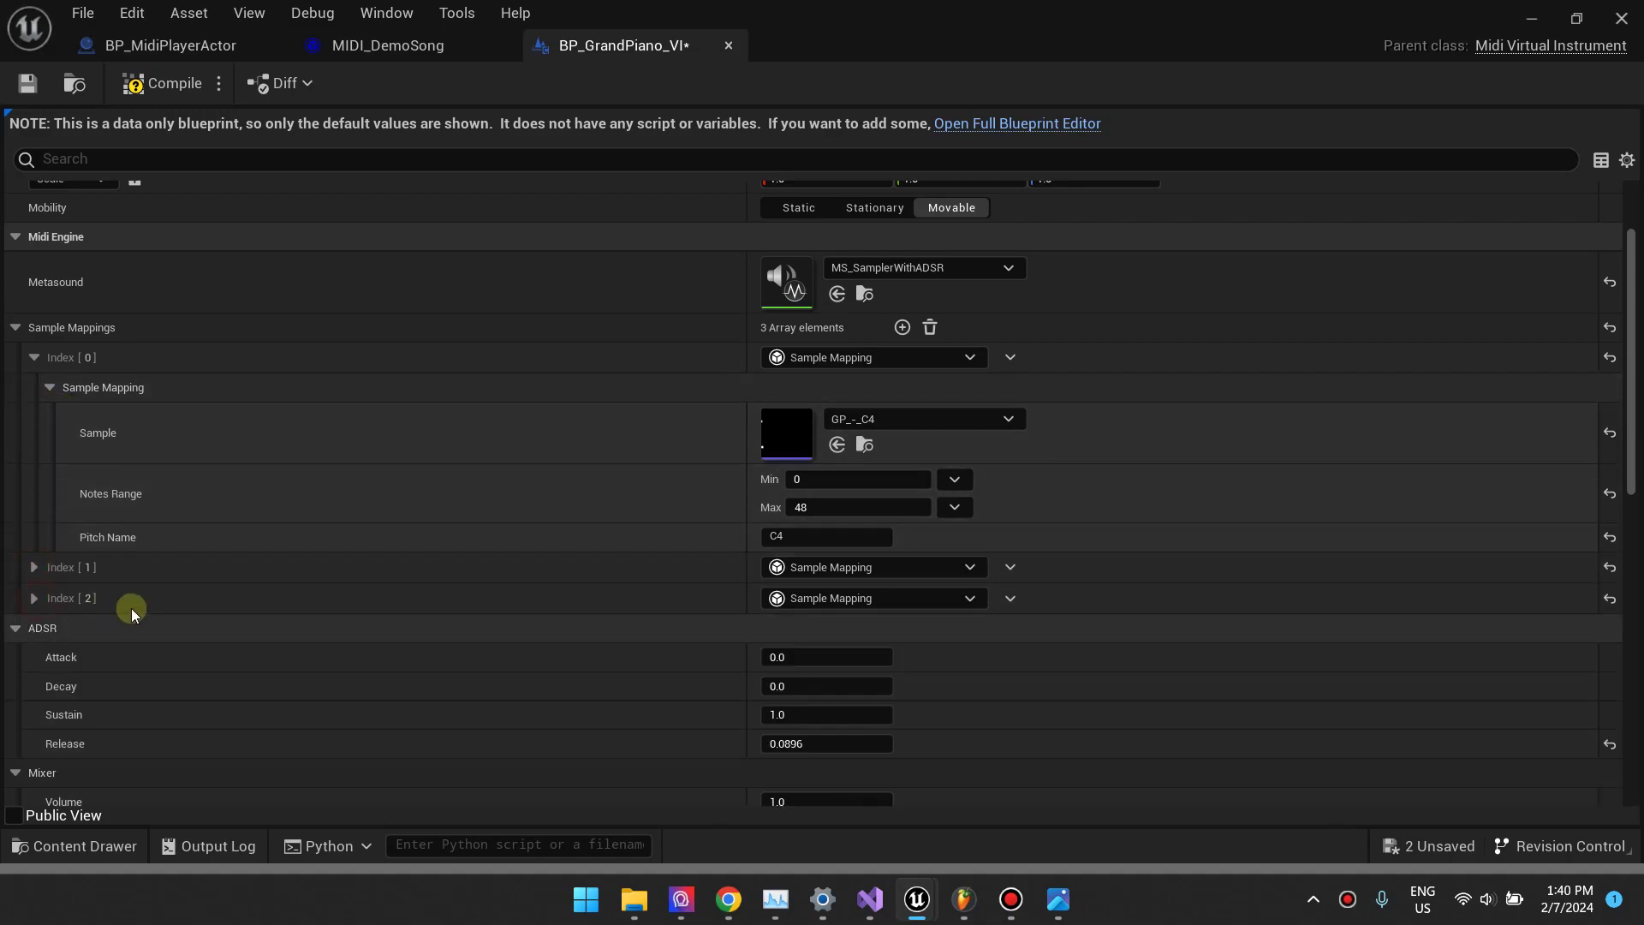
scroll(171, 556, "up", 2)
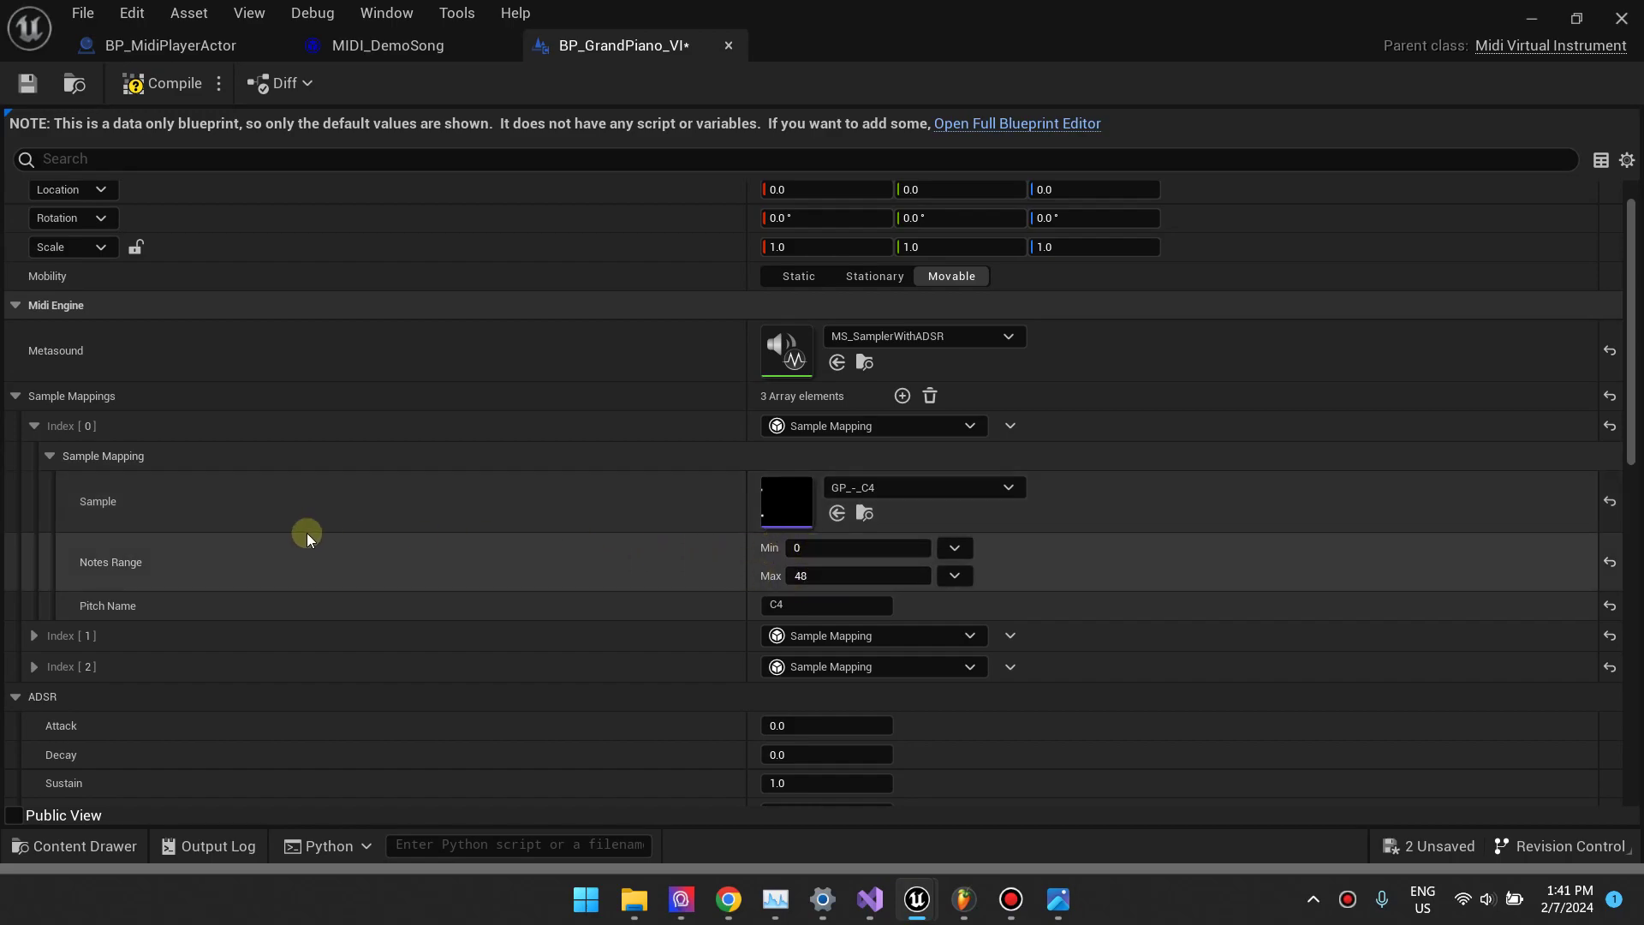
scroll(311, 532, "down", 1)
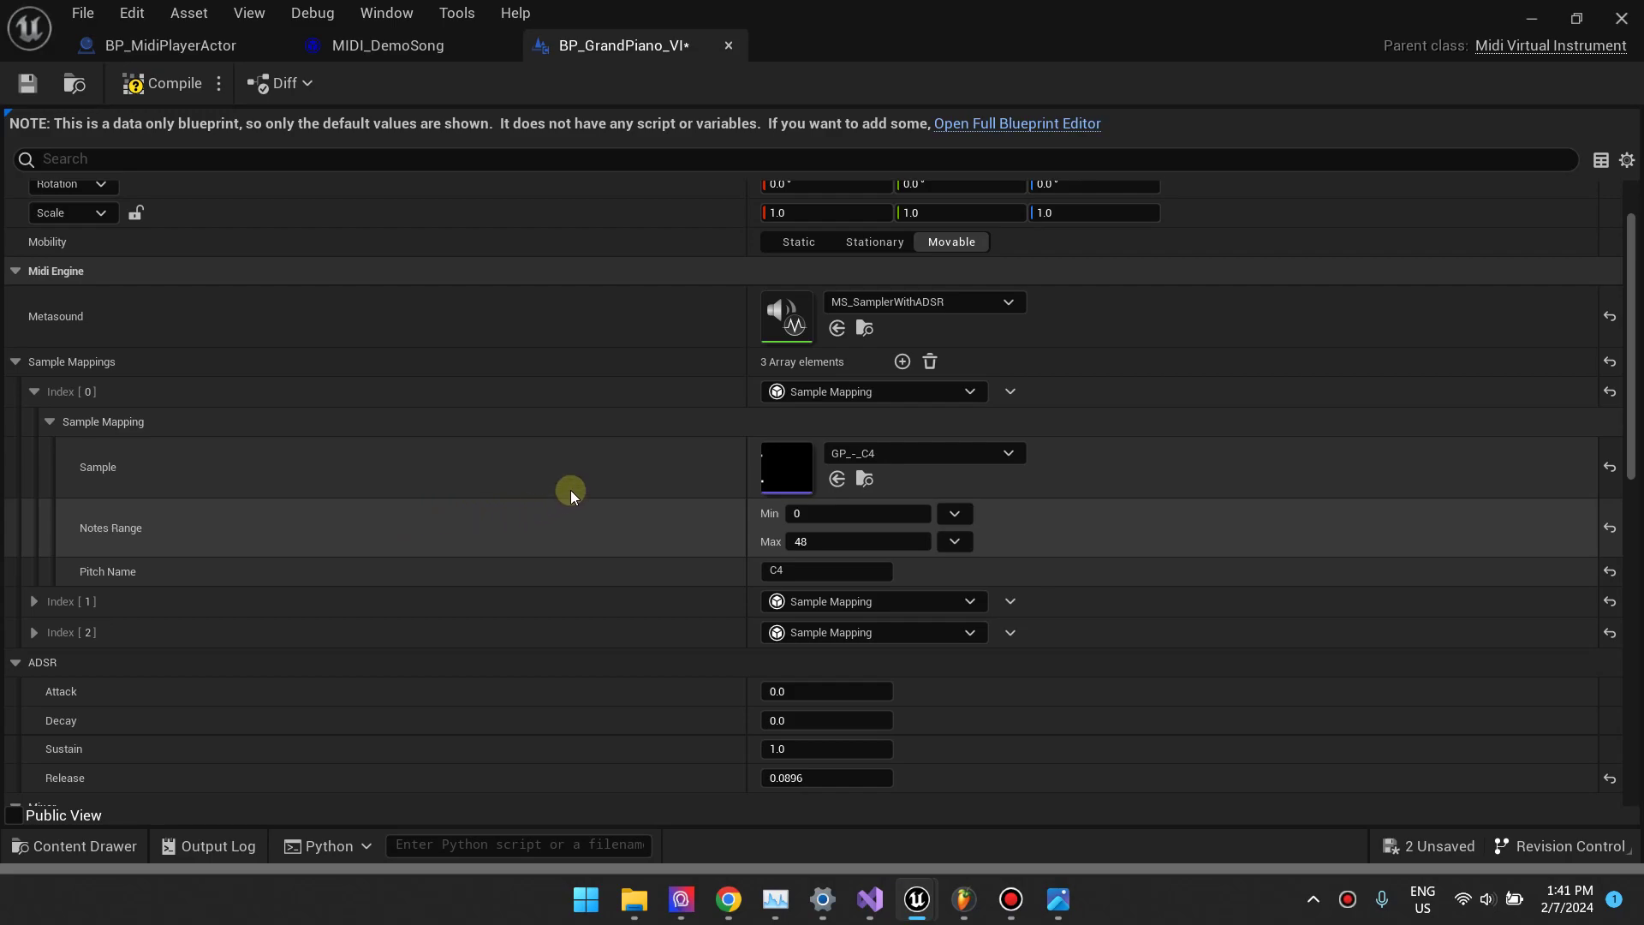
scroll(800, 512, "down", 2)
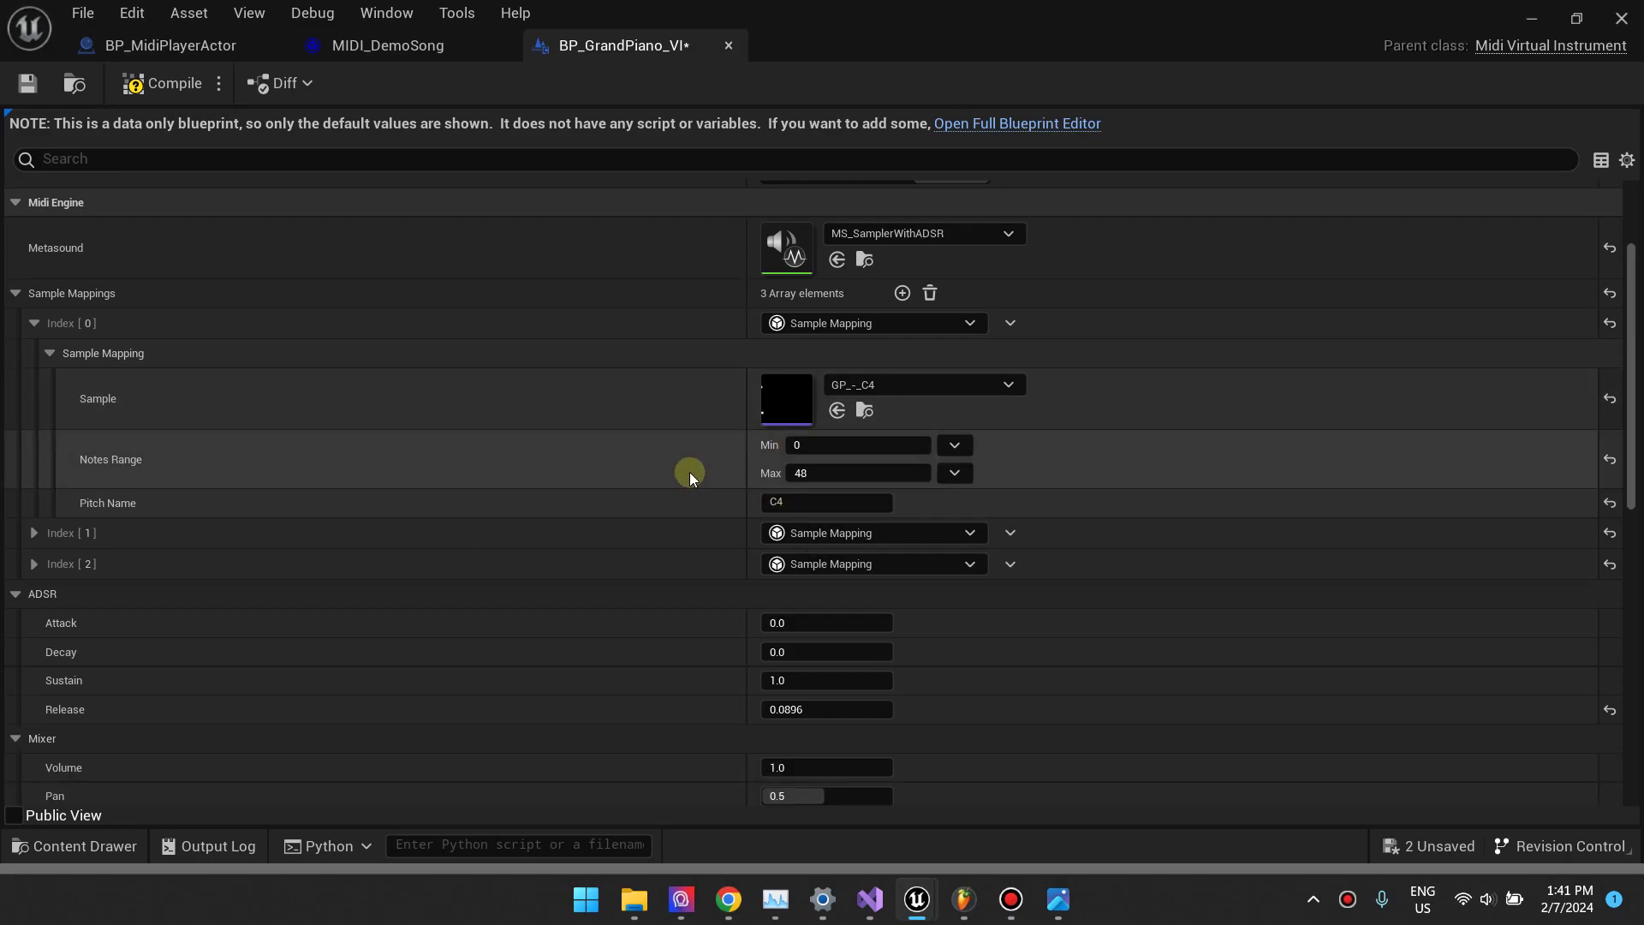
scroll(692, 470, "up", 3)
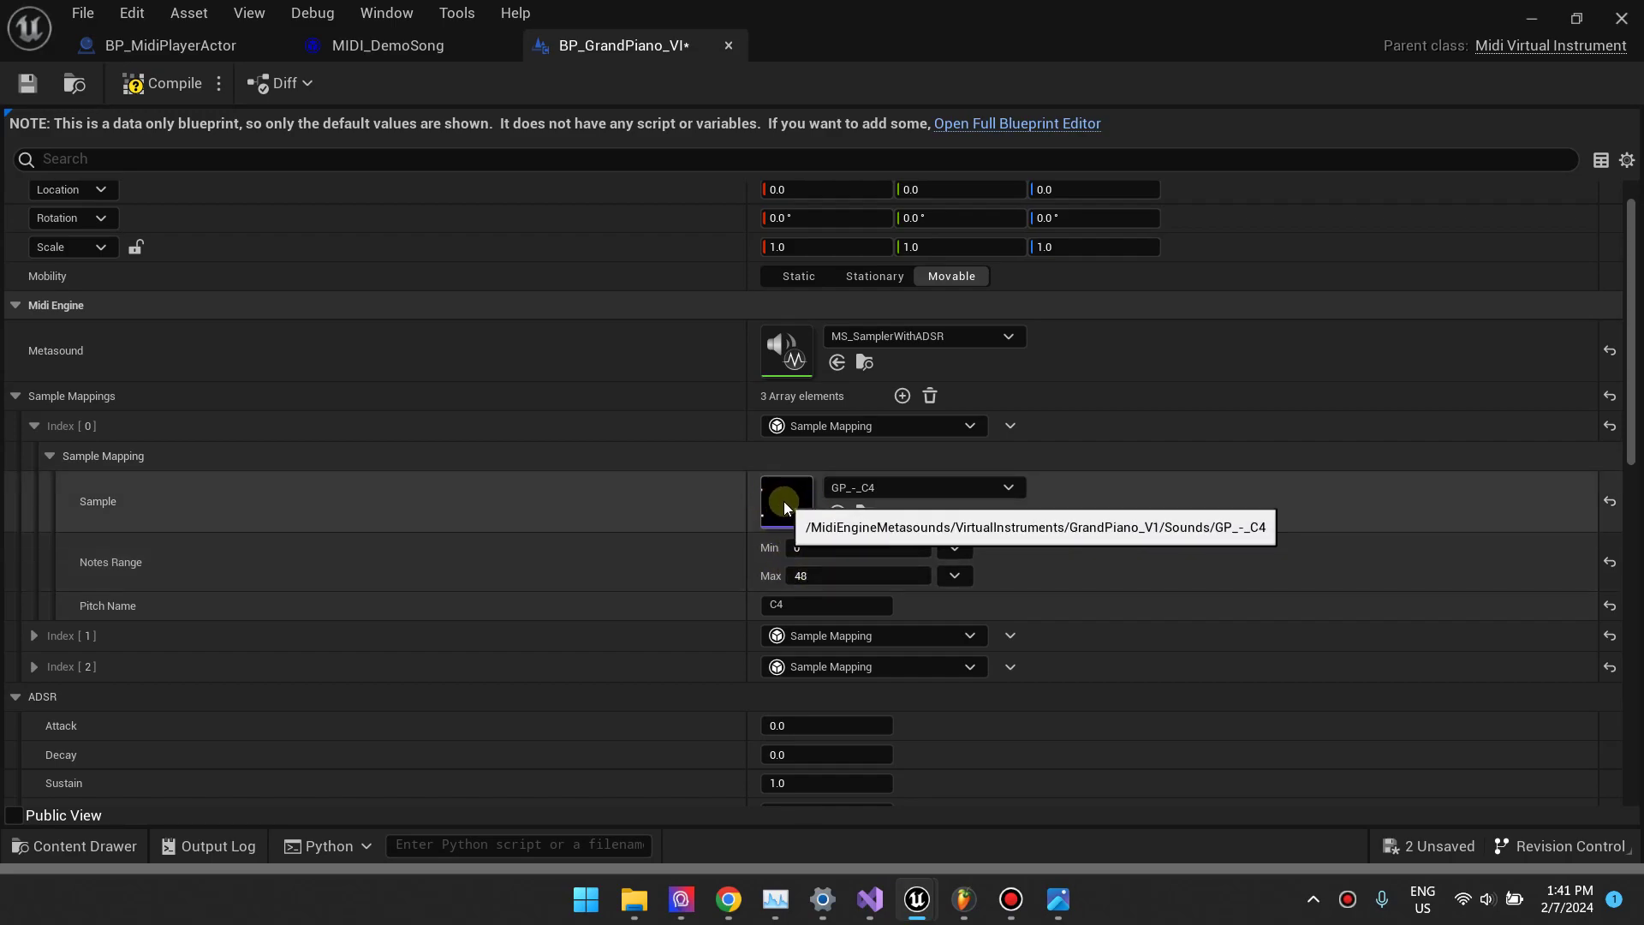
scroll(459, 624, "down", 2)
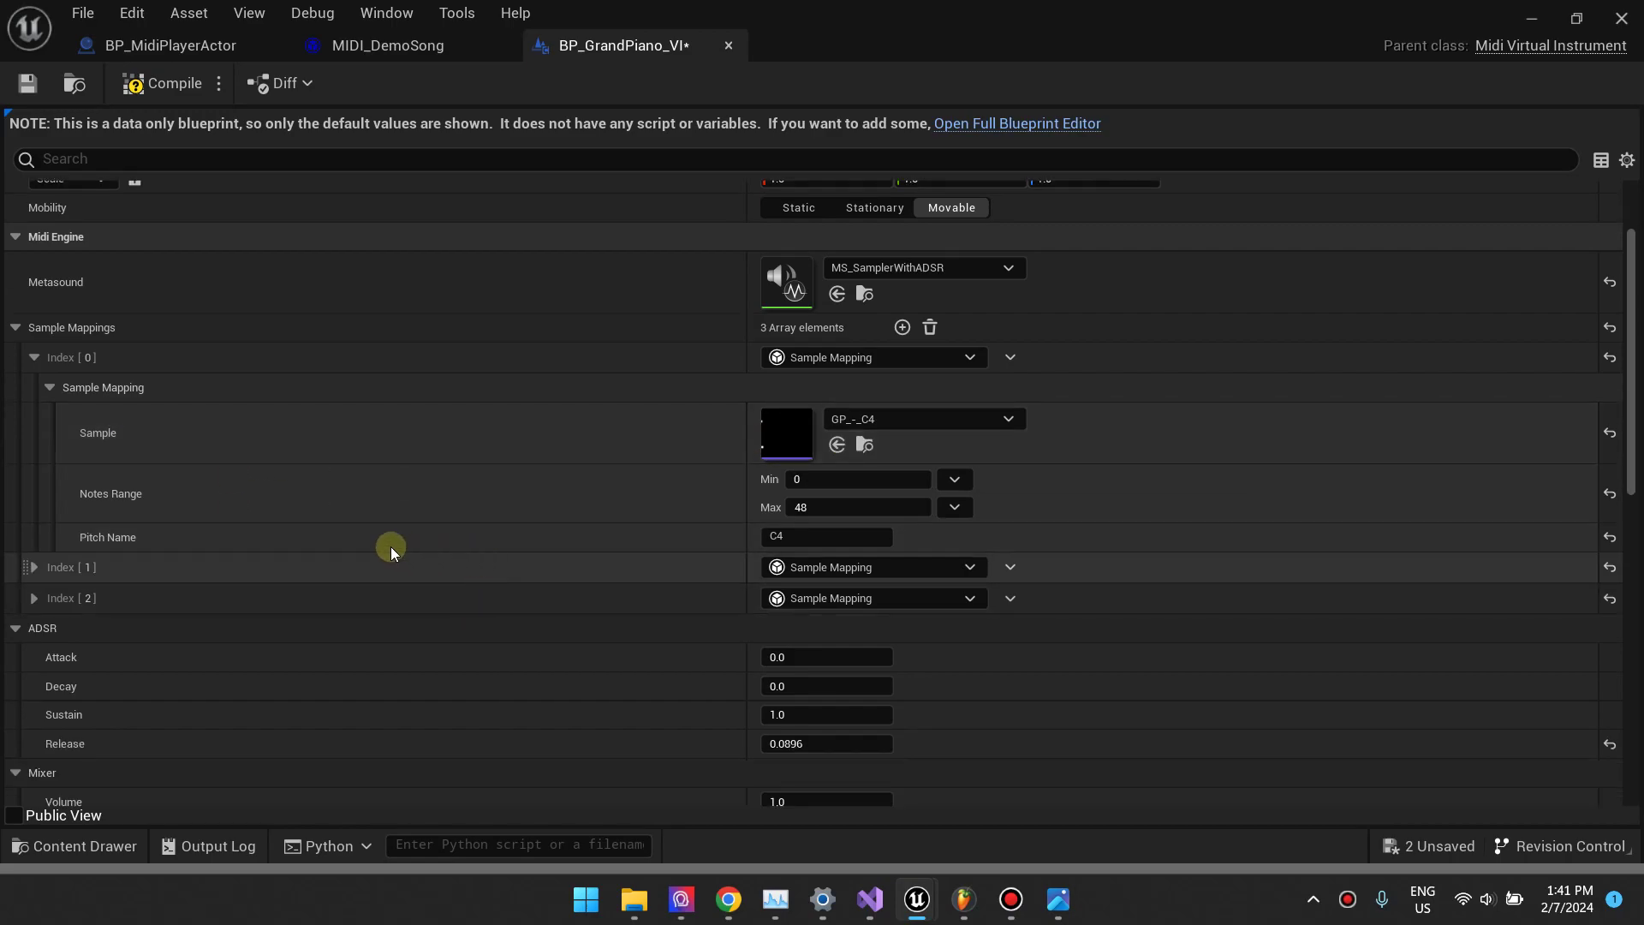
left_click(34, 567)
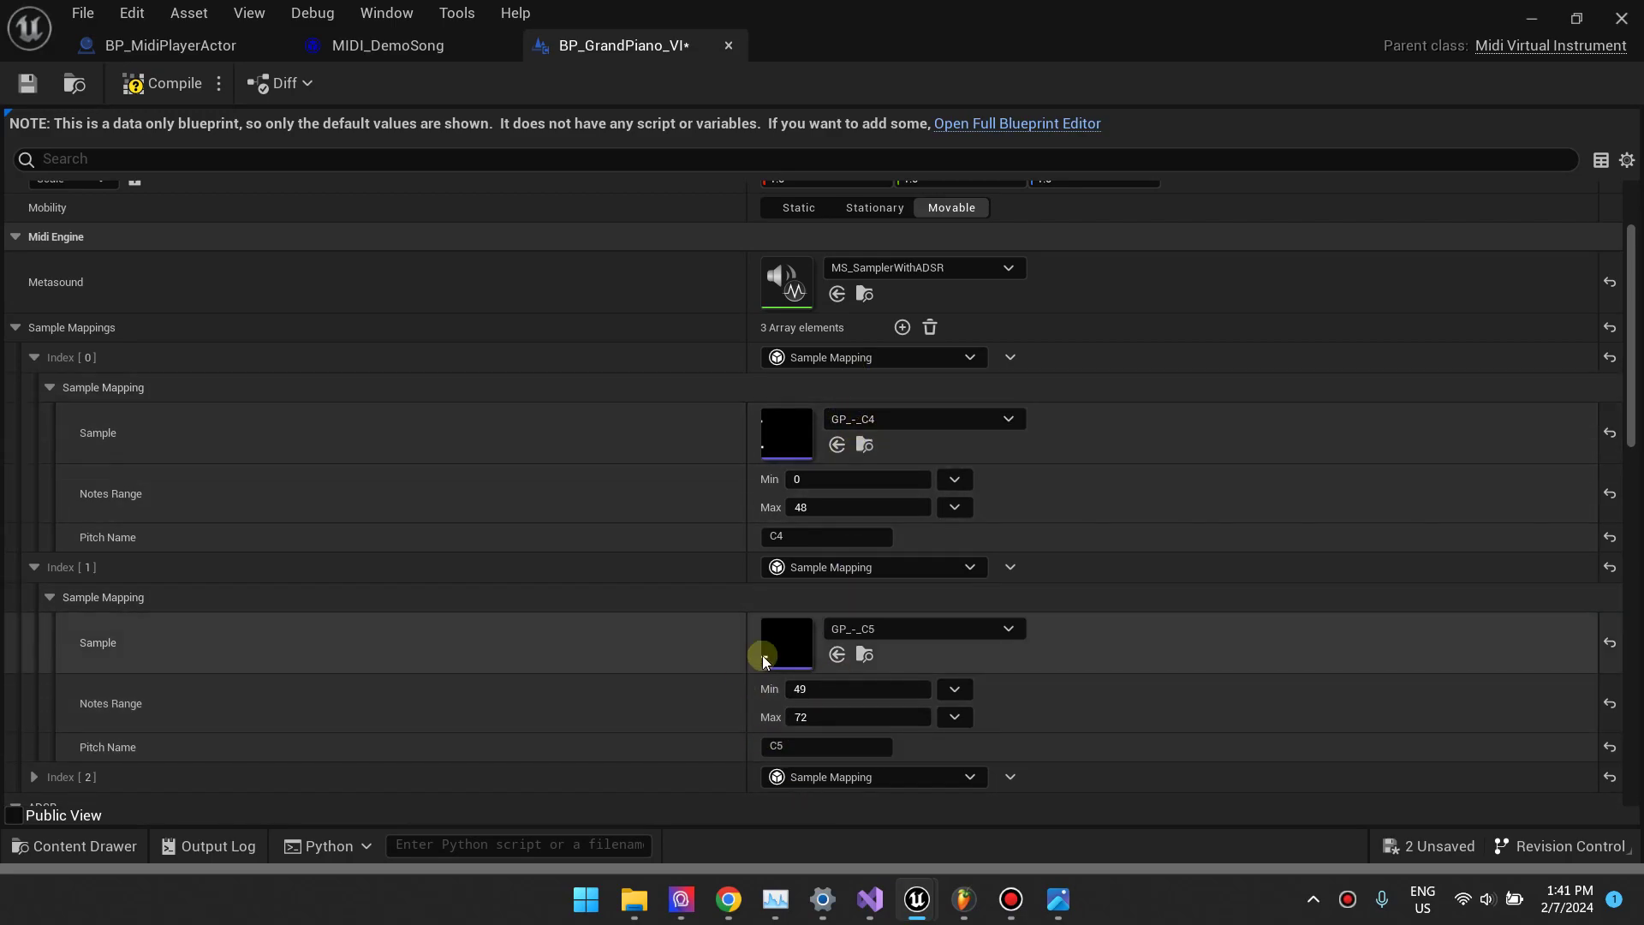
Expand Index [2] to show the C6 sample covering notes 73–128
scroll(769, 585, "down", 3)
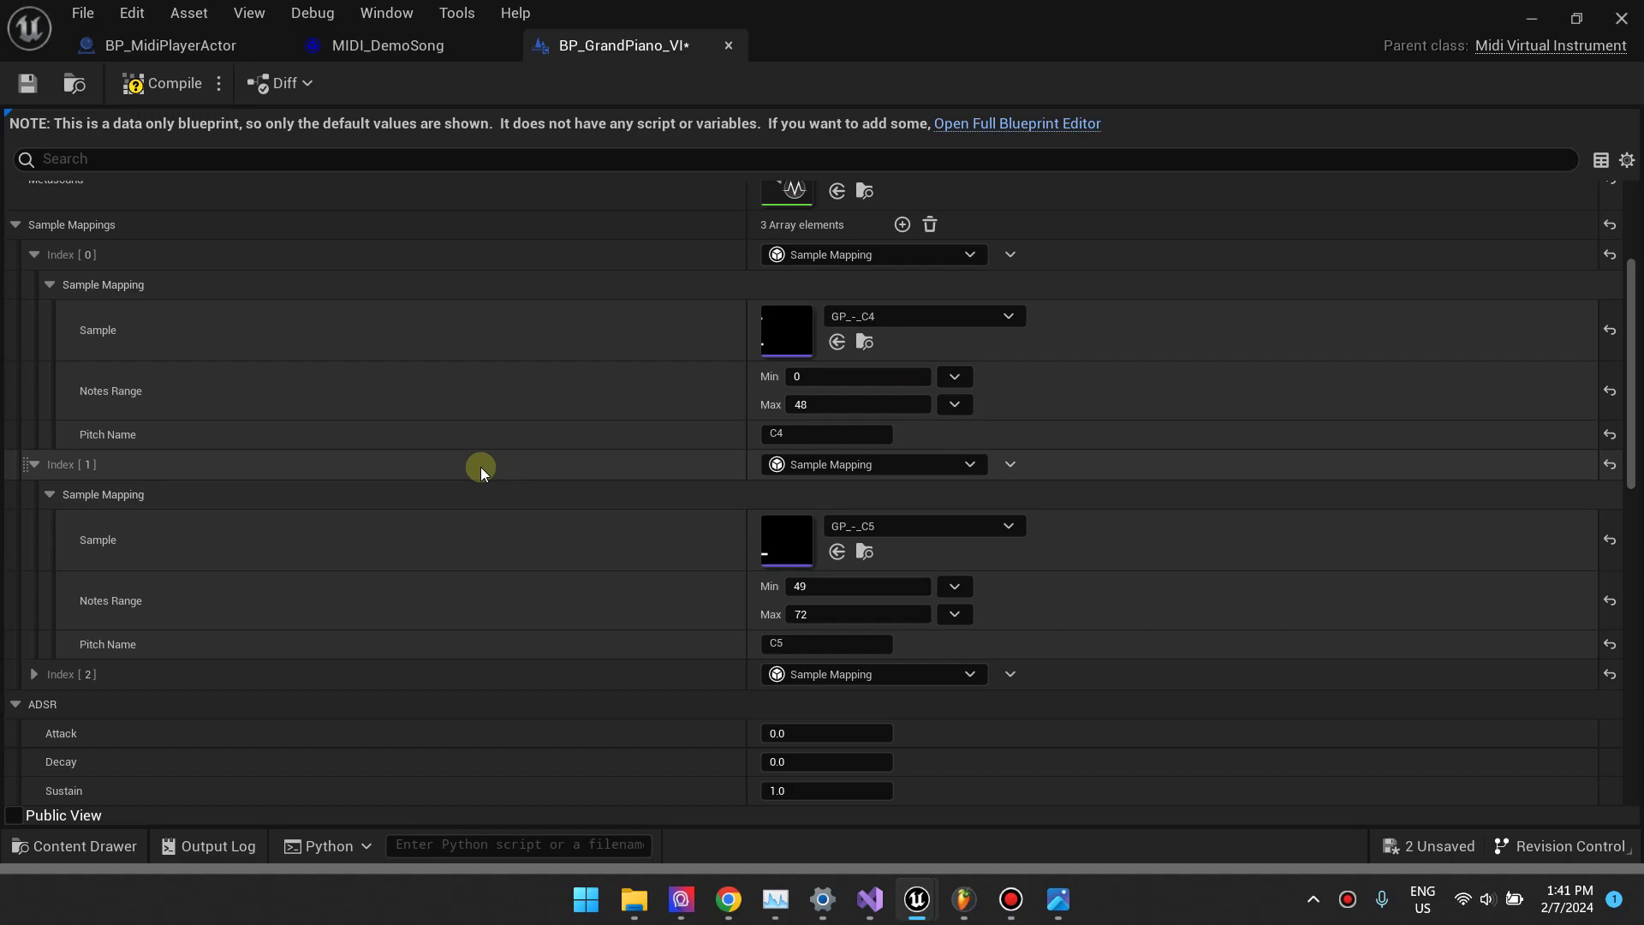
scroll(451, 491, "down", 1)
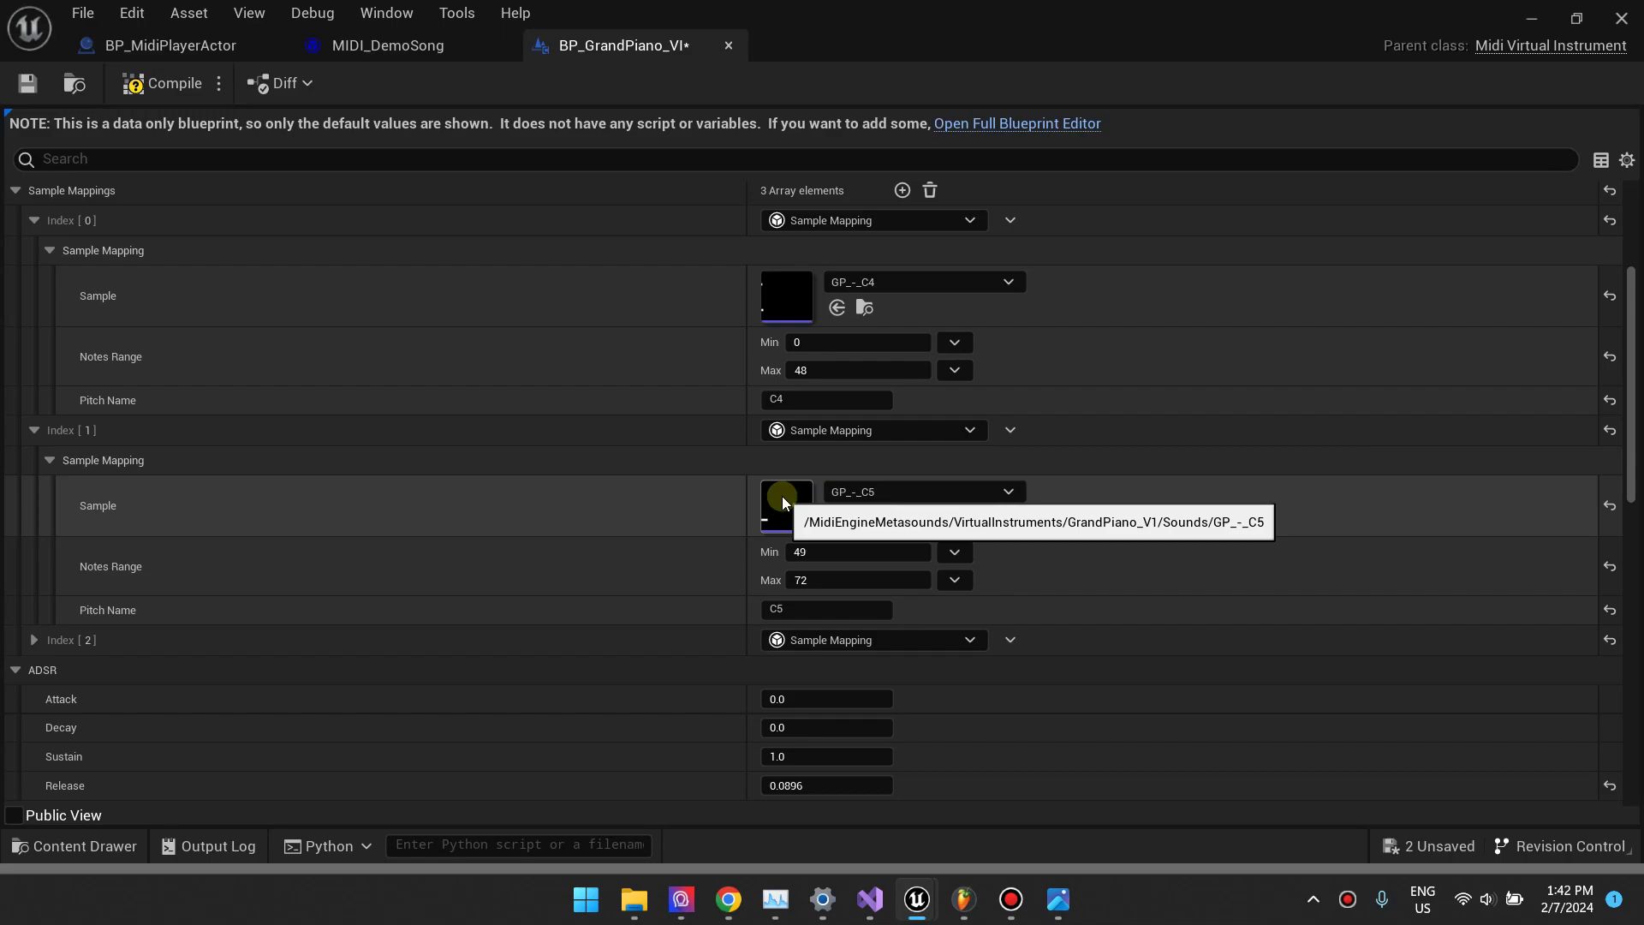
left_click(34, 640)
scroll(735, 607, "down", 1)
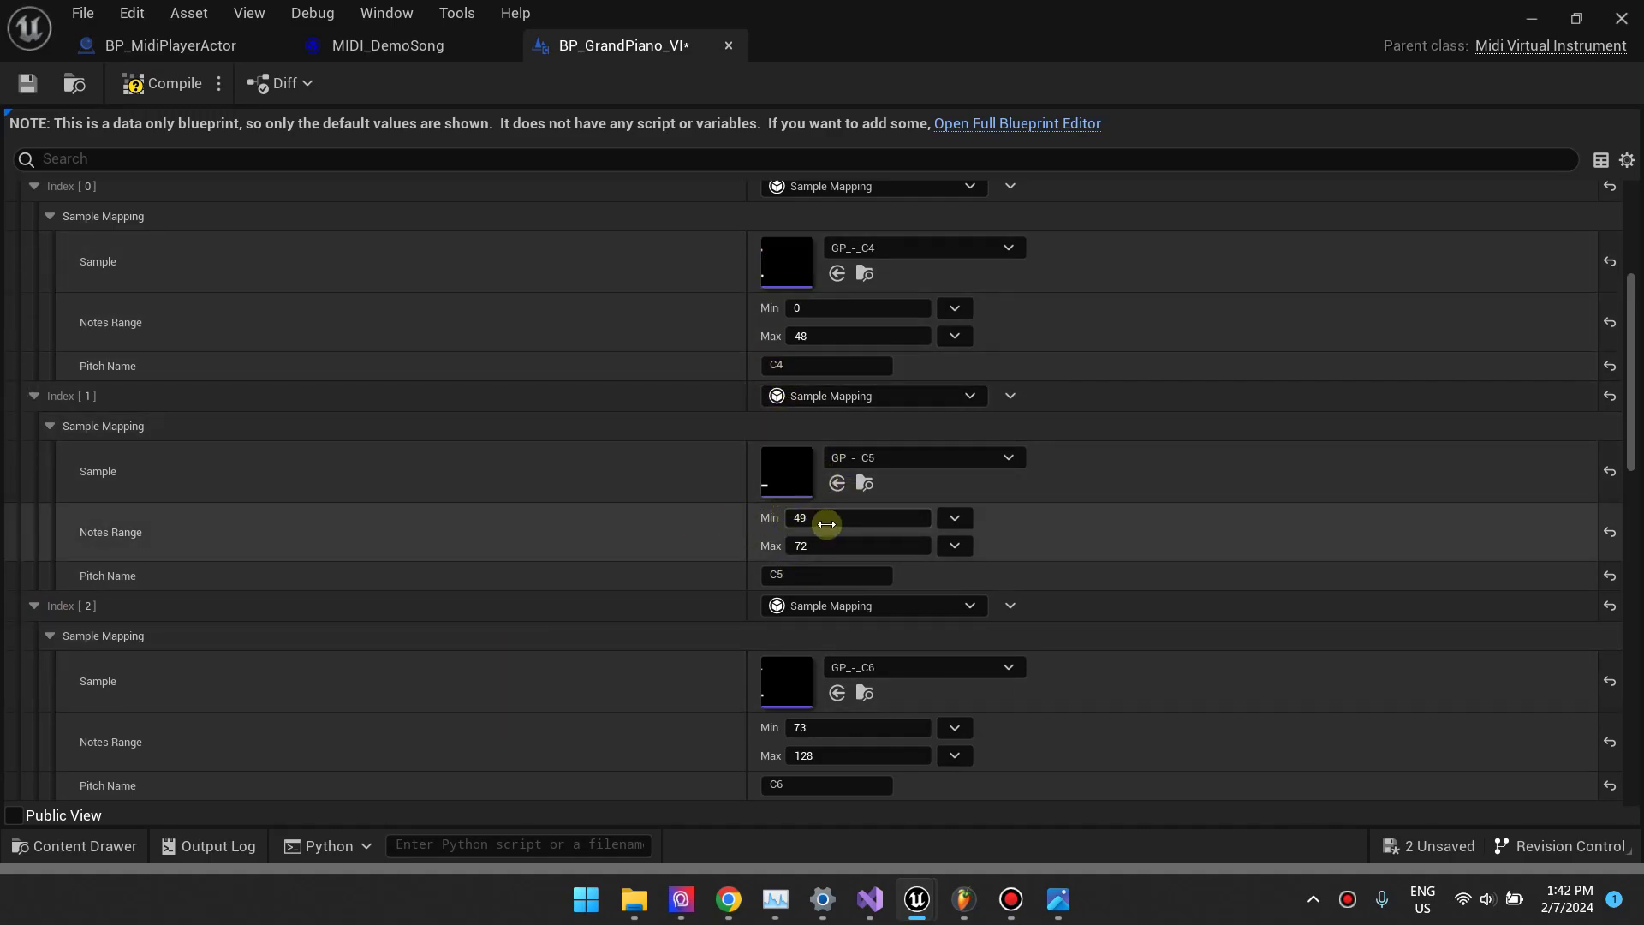
scroll(814, 574, "down", 2)
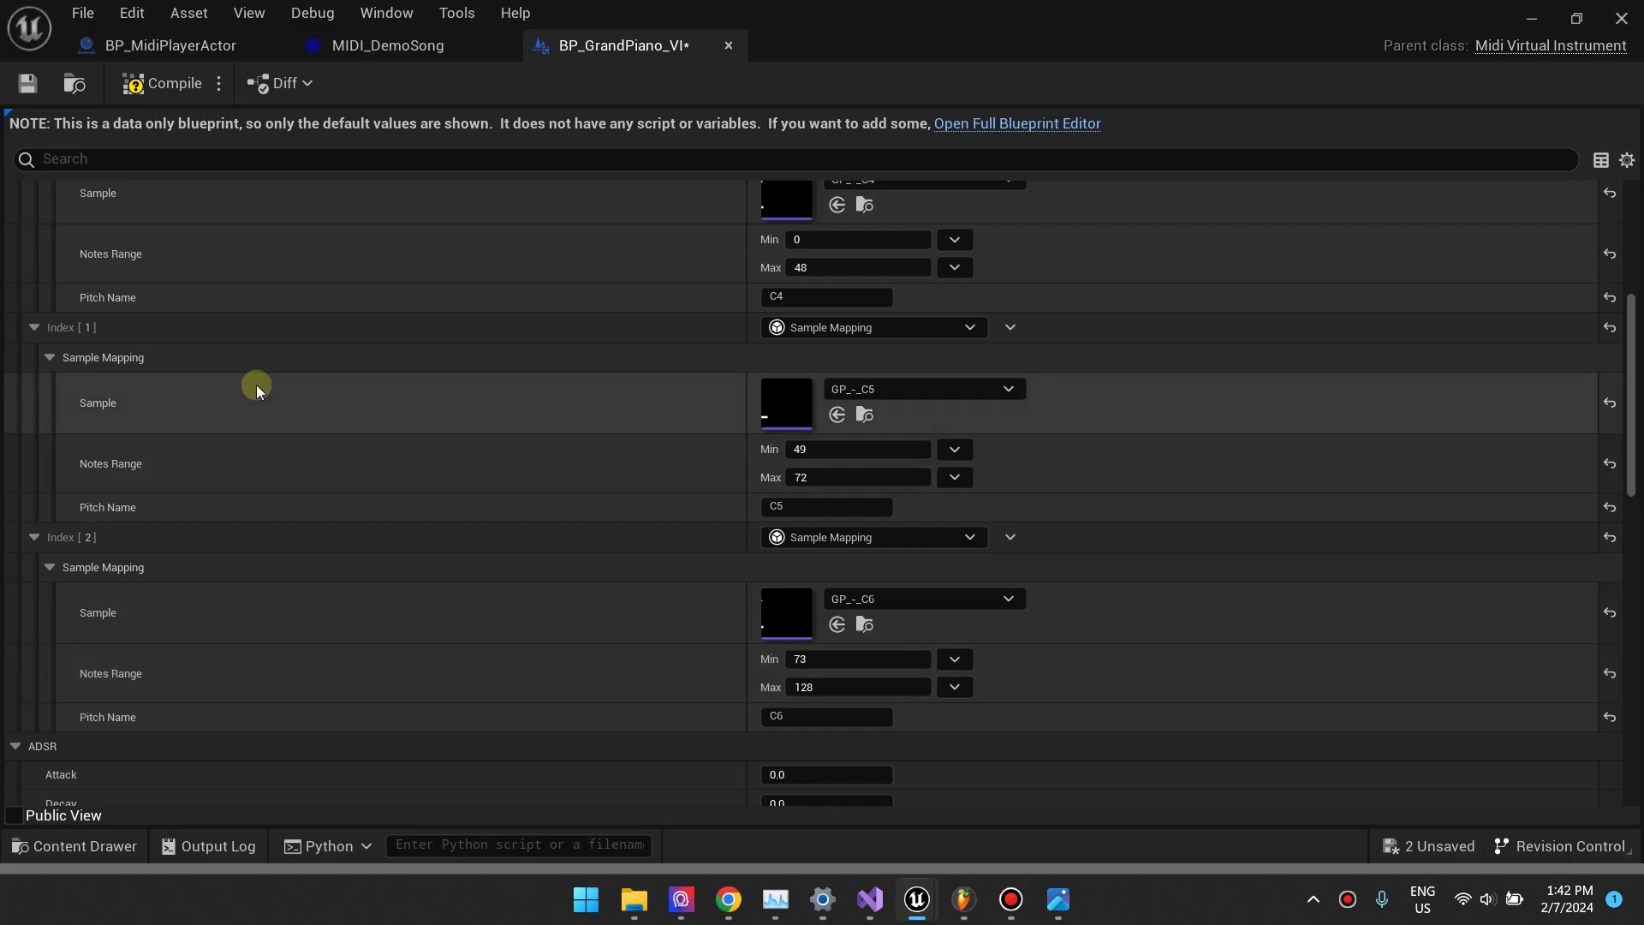
scroll(266, 411, "up", 4)
scroll(269, 424, "up", 3)
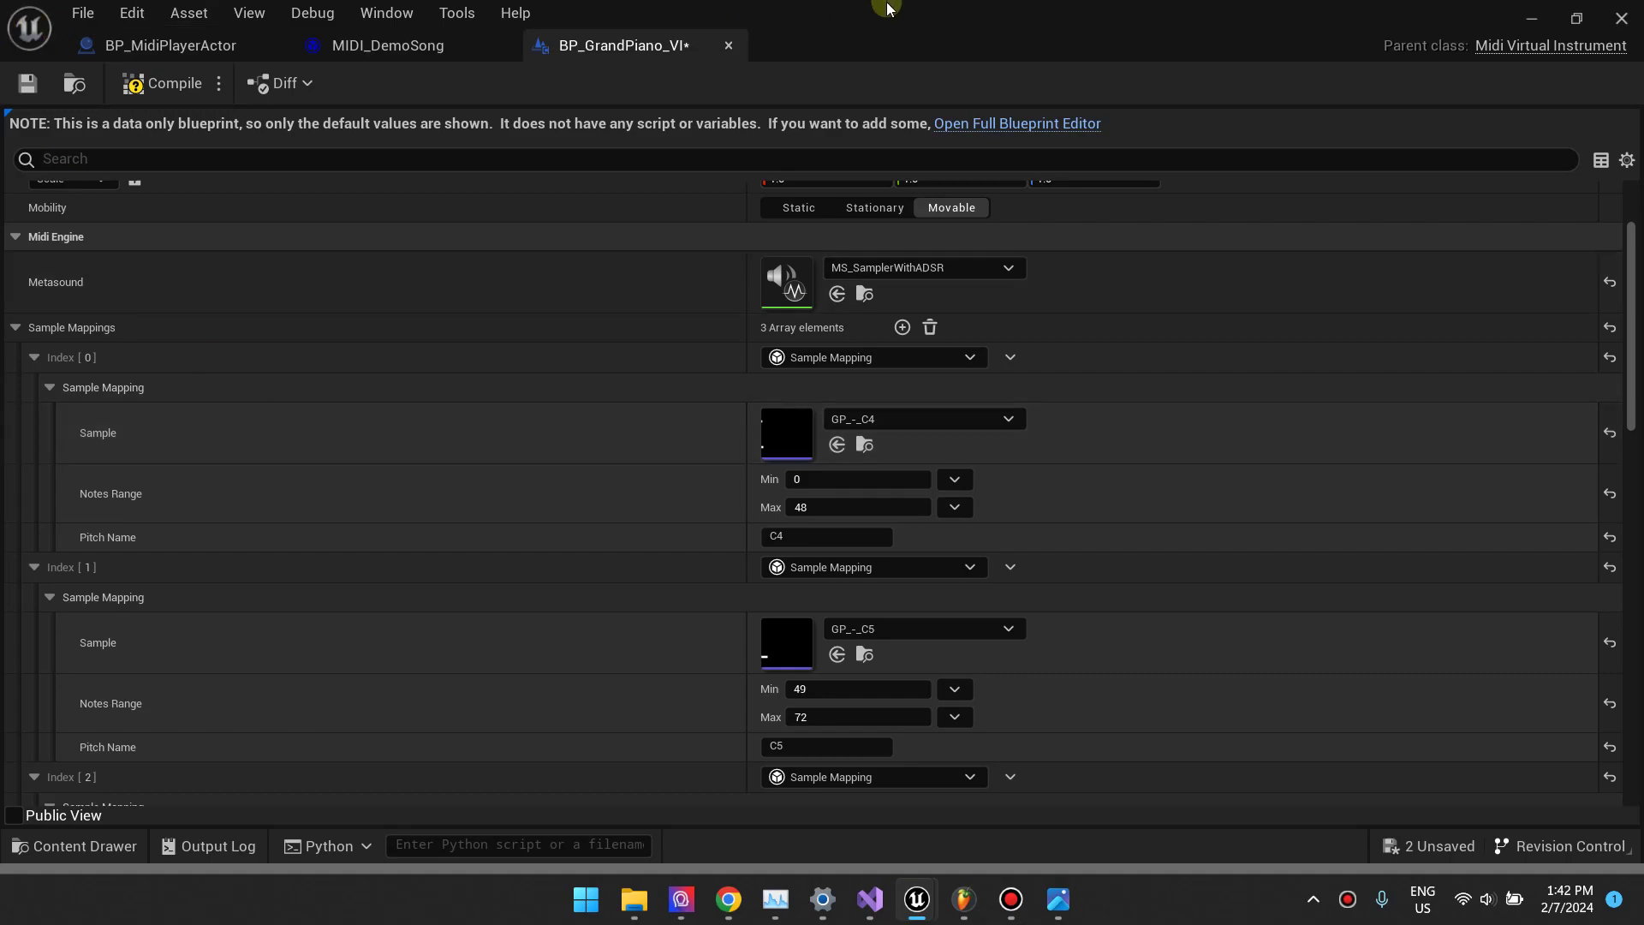
Review the C5 and C6 mappings again, then close the BP_GrandPiano_VI editor
scroll(718, 301, "up", 3)
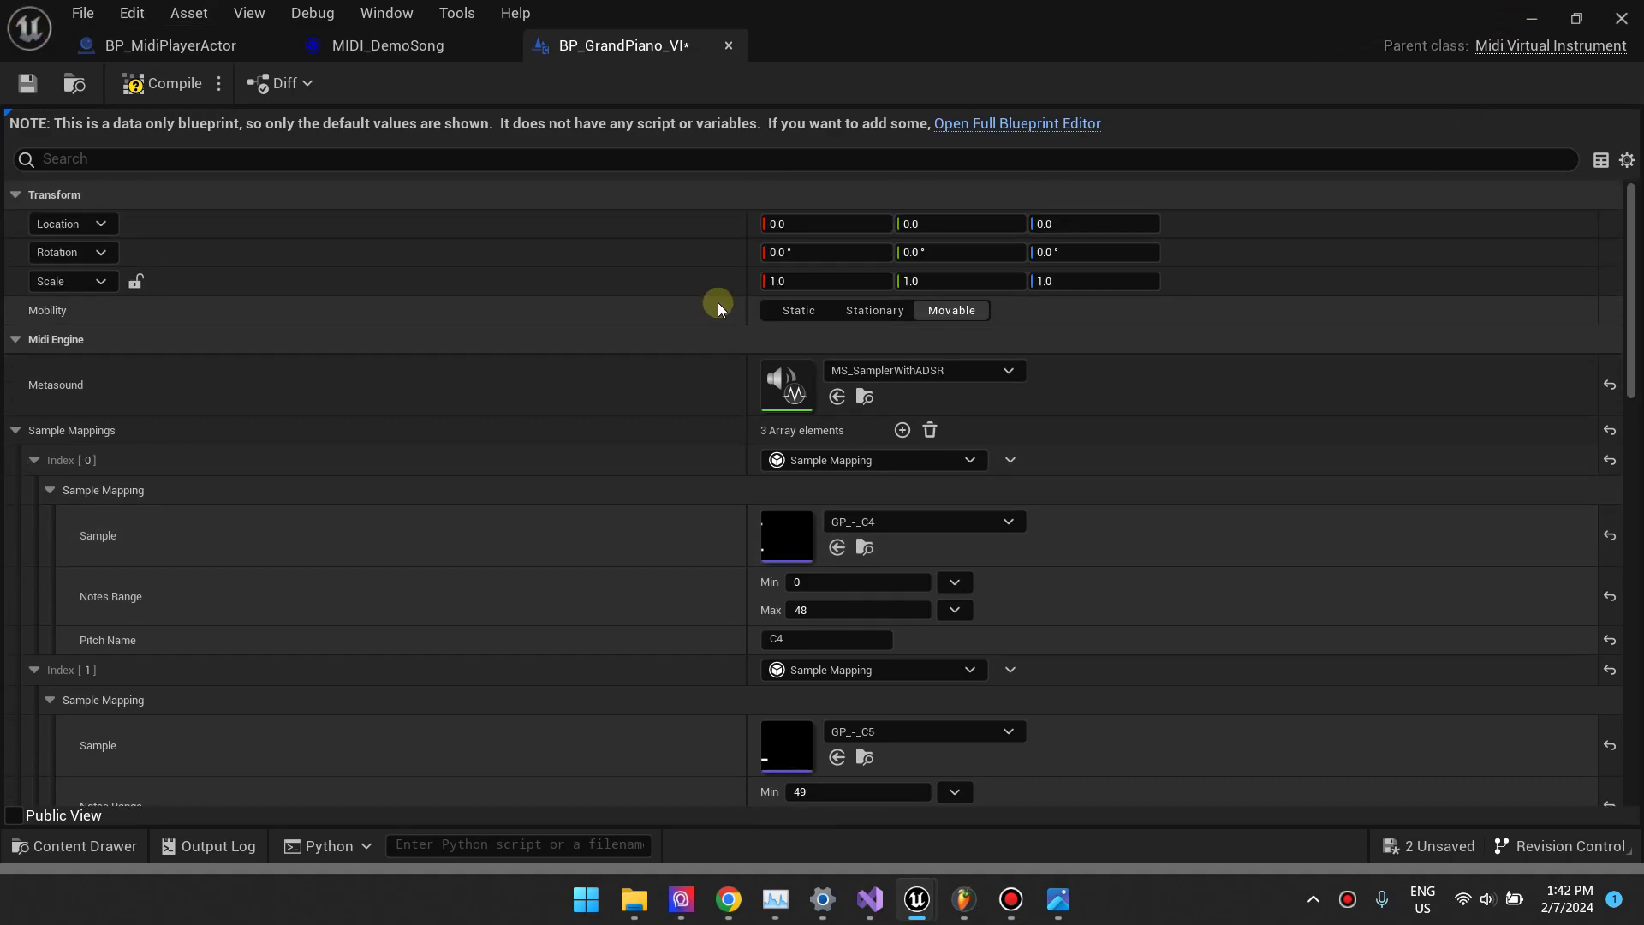
scroll(423, 342, "down", 6)
scroll(417, 372, "down", 9)
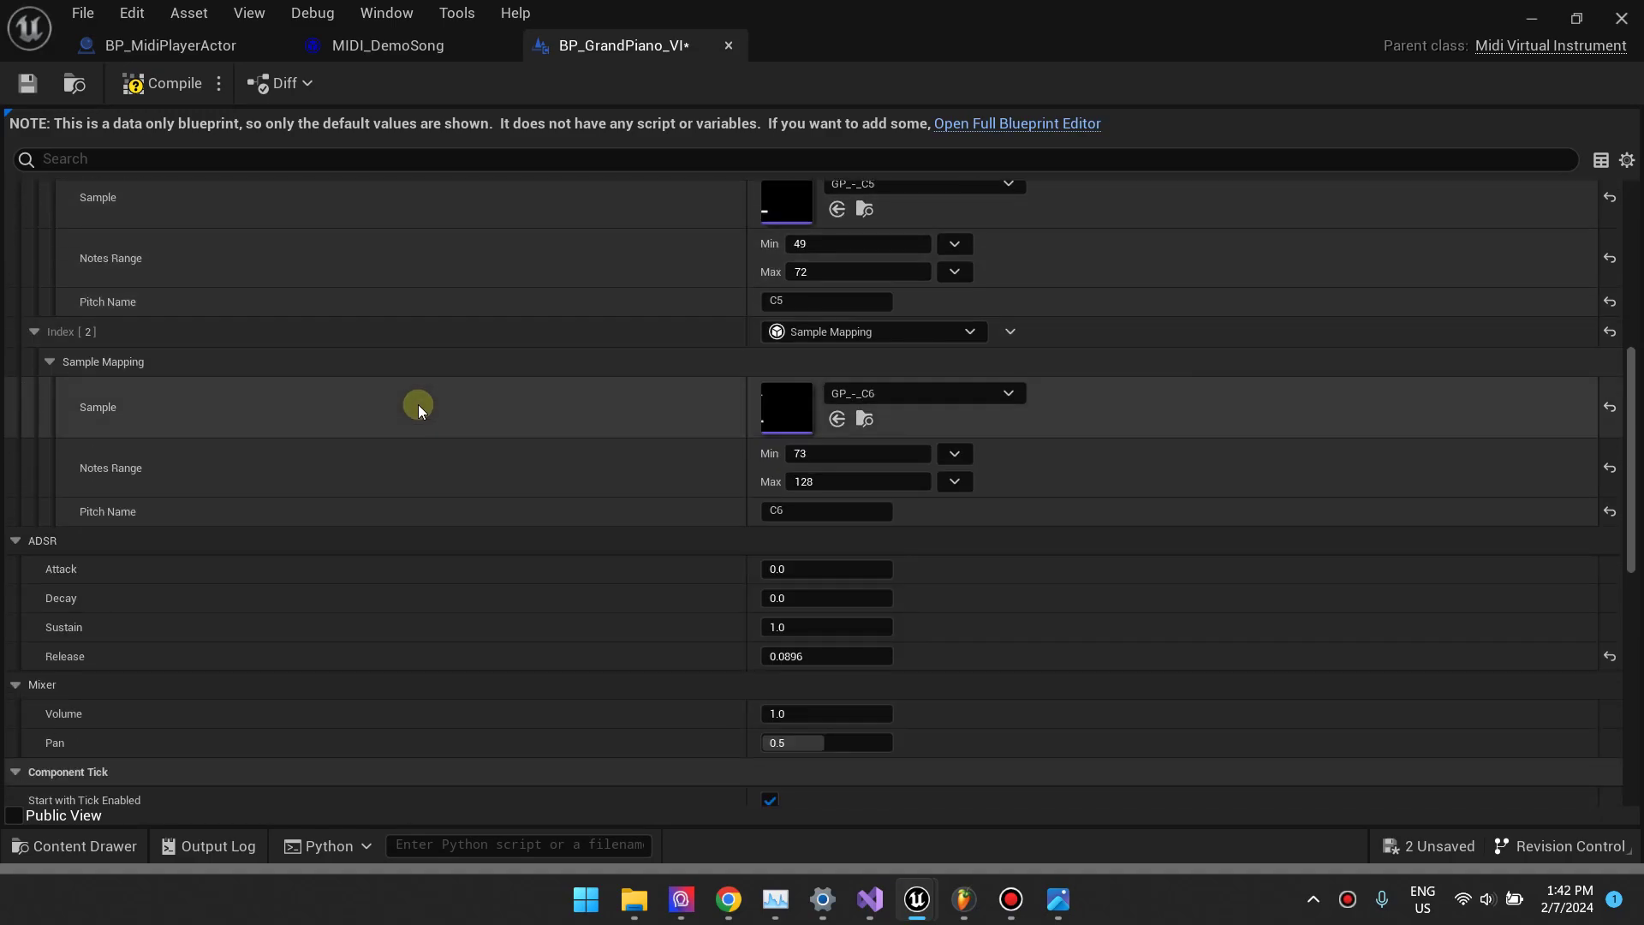
scroll(419, 399, "up", 10)
scroll(420, 399, "up", 4)
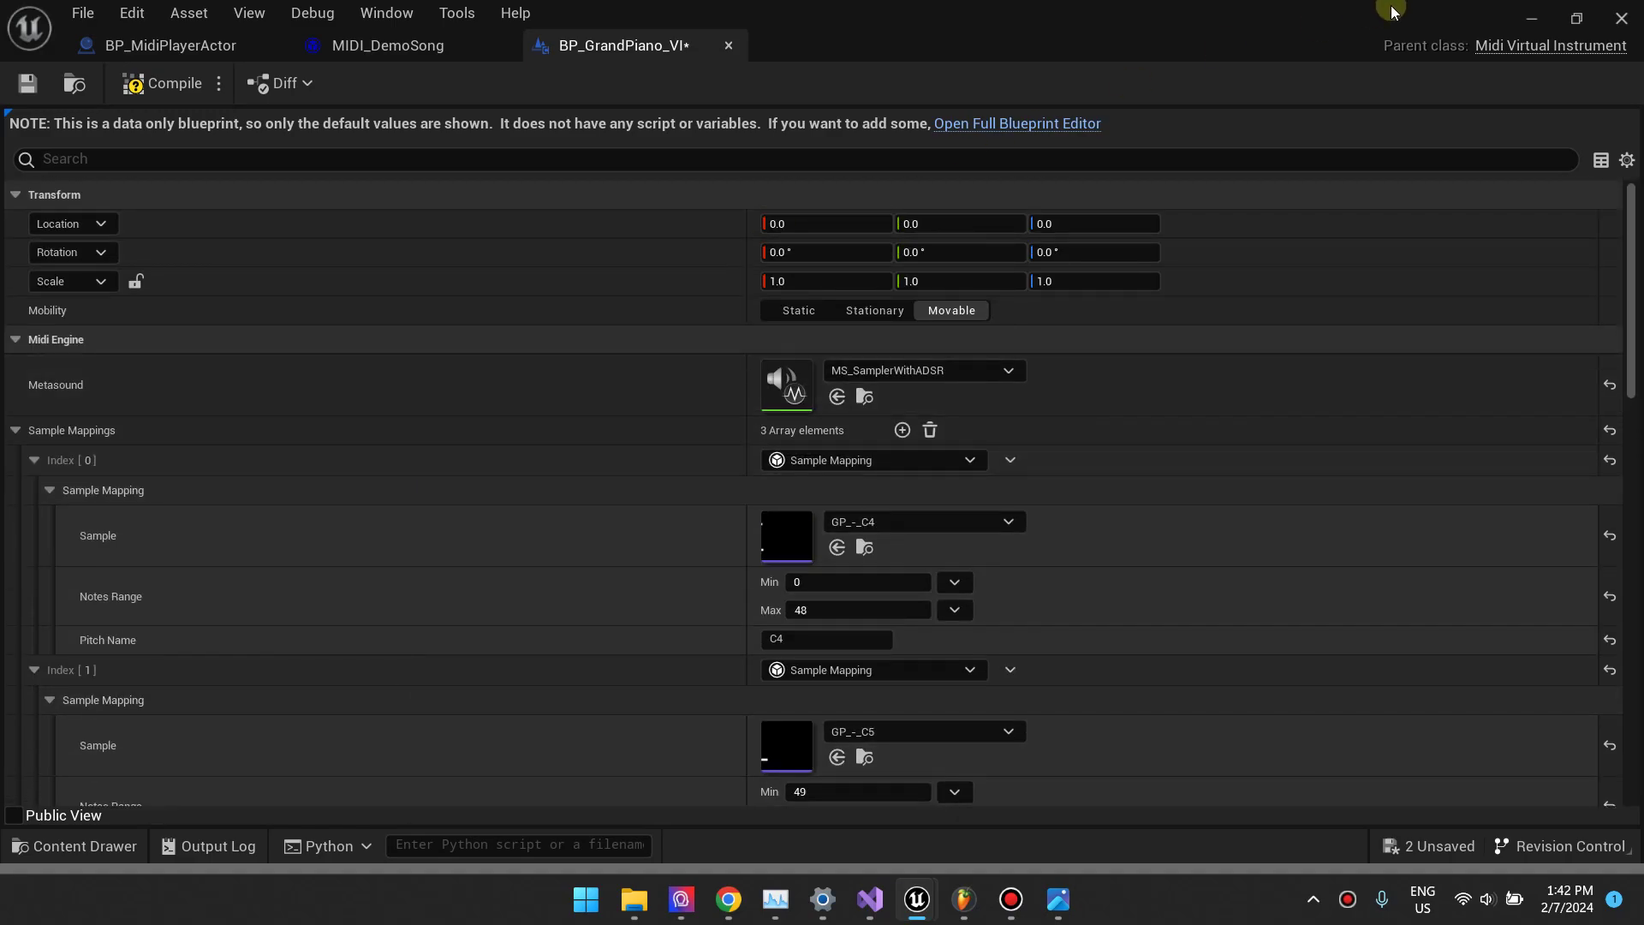
left_click(1622, 18)
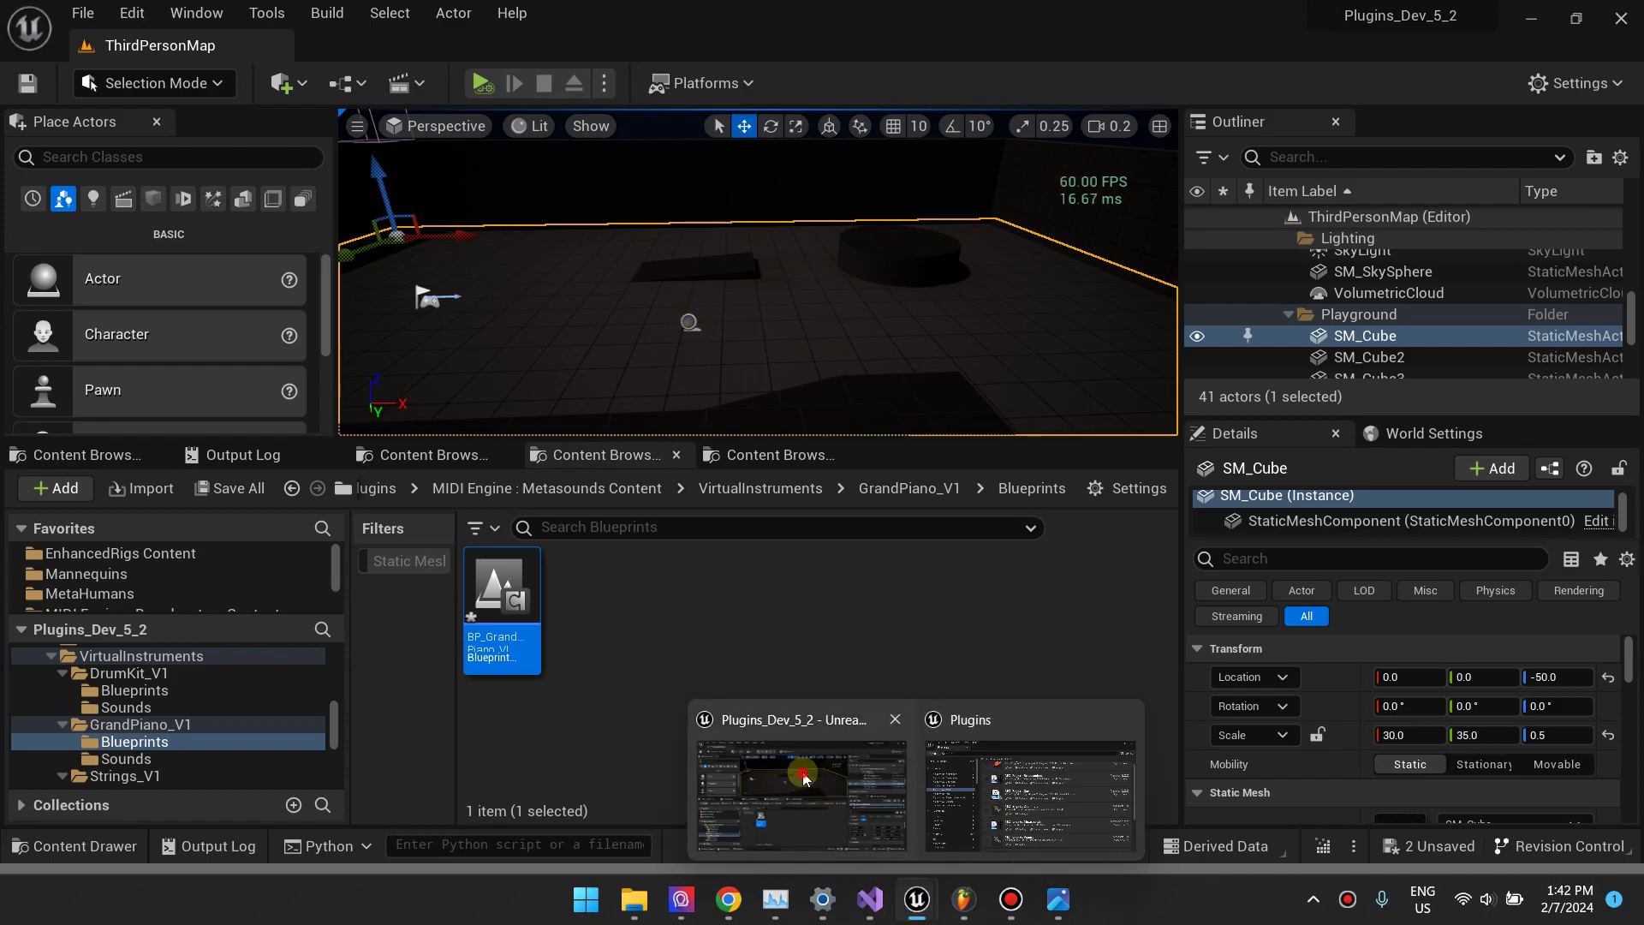
Move the Plugins window aside and open BP_MidiPlayerActor from Metasounds Content's Blueprints folder
left_click(985, 775)
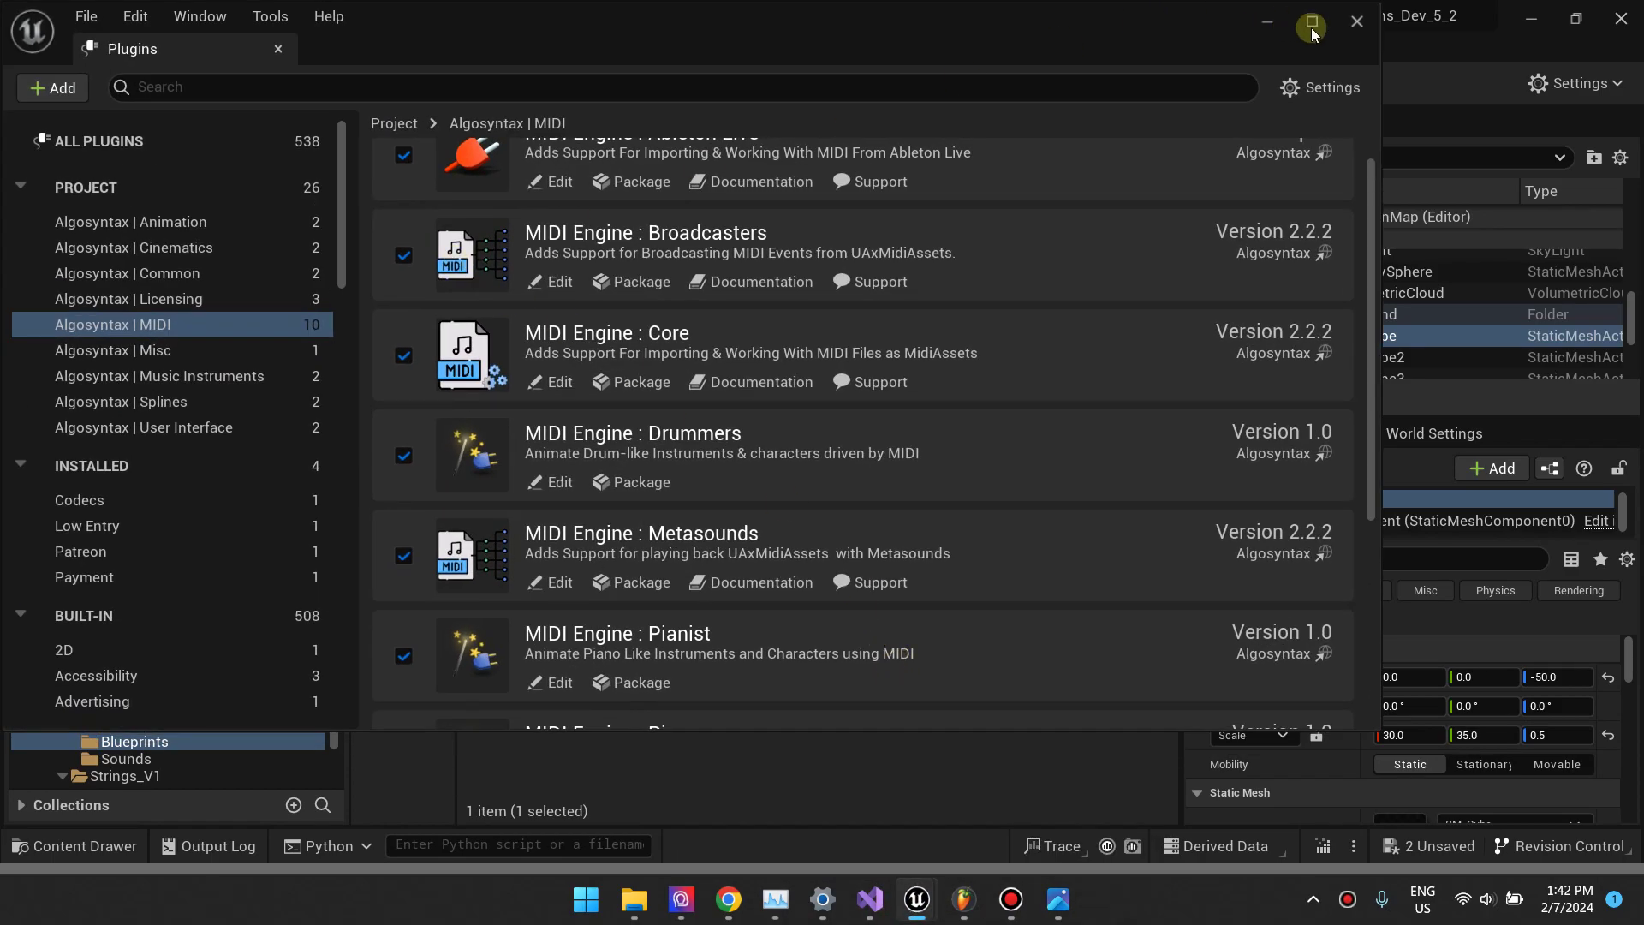
left_click(1293, 24)
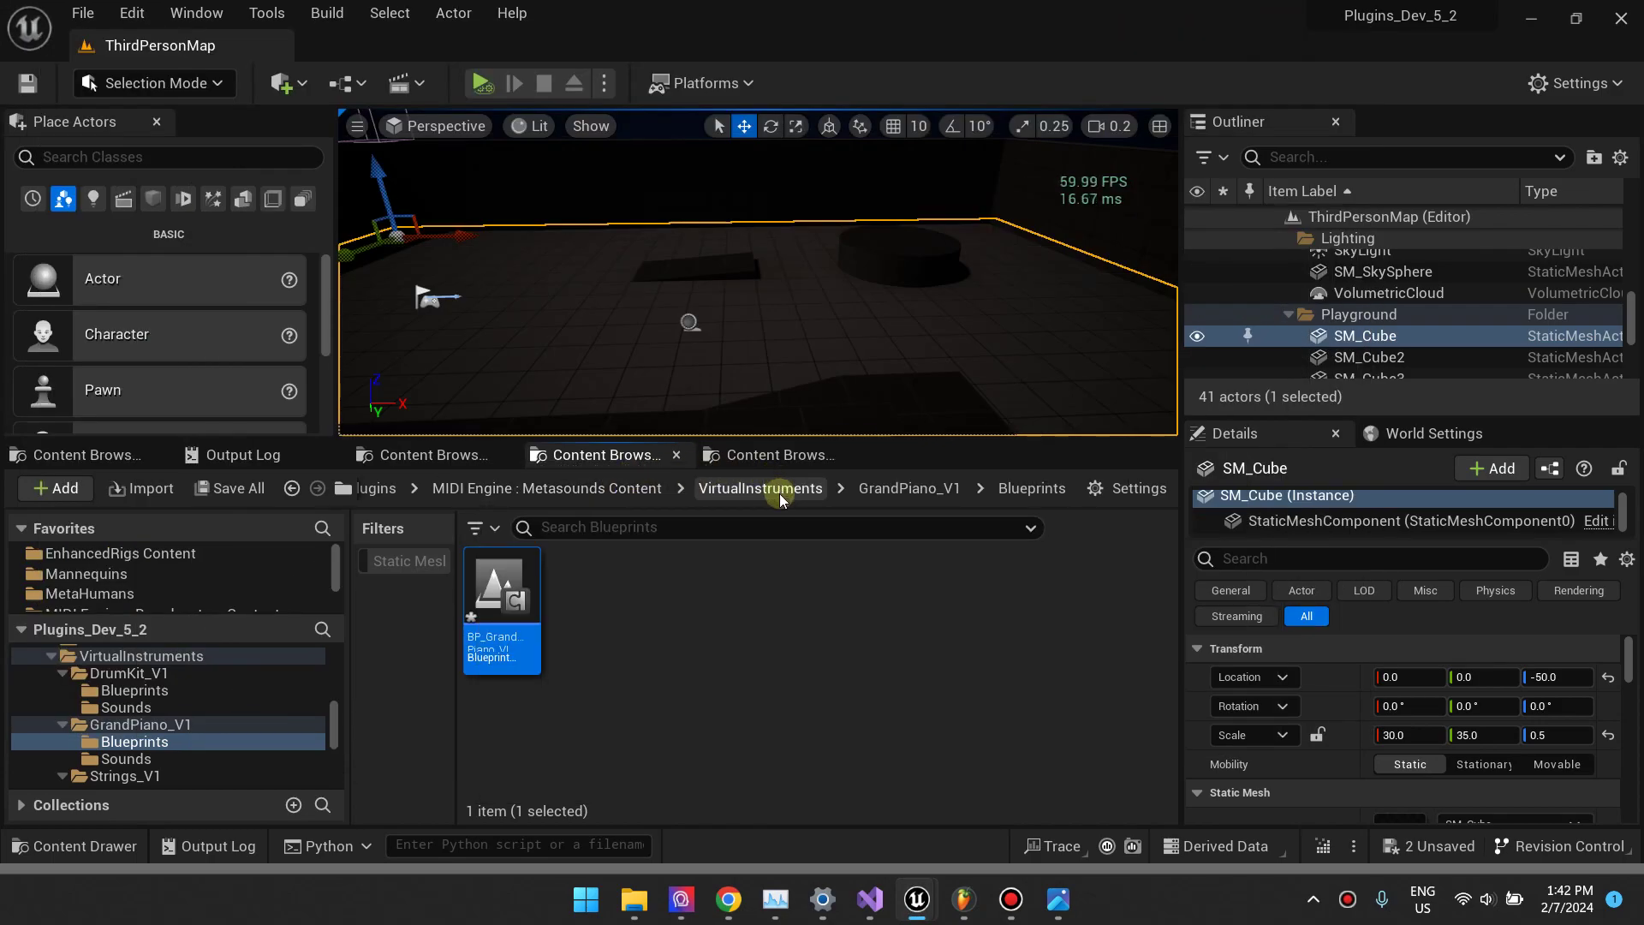
left_click(779, 493)
left_click(638, 490)
double_click(510, 600)
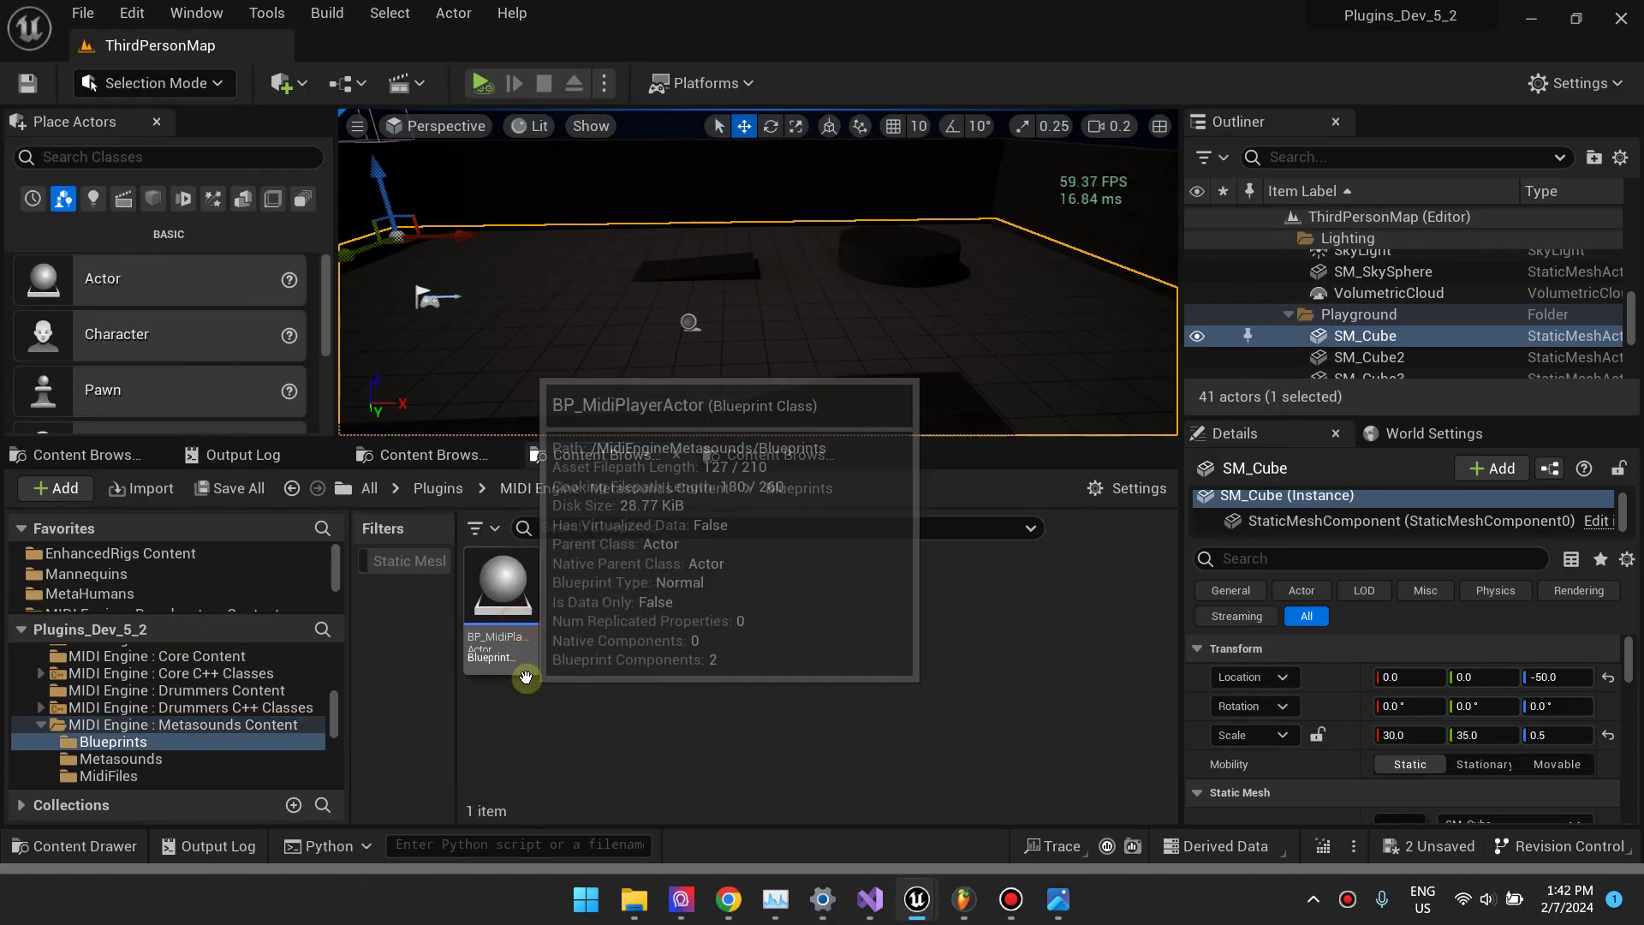
double_click(531, 642)
Show the AxMidiPlayer component's four-entry Instrument Map, then minimize the Blueprint editor
left_click_drag(103, 242, 656, 370)
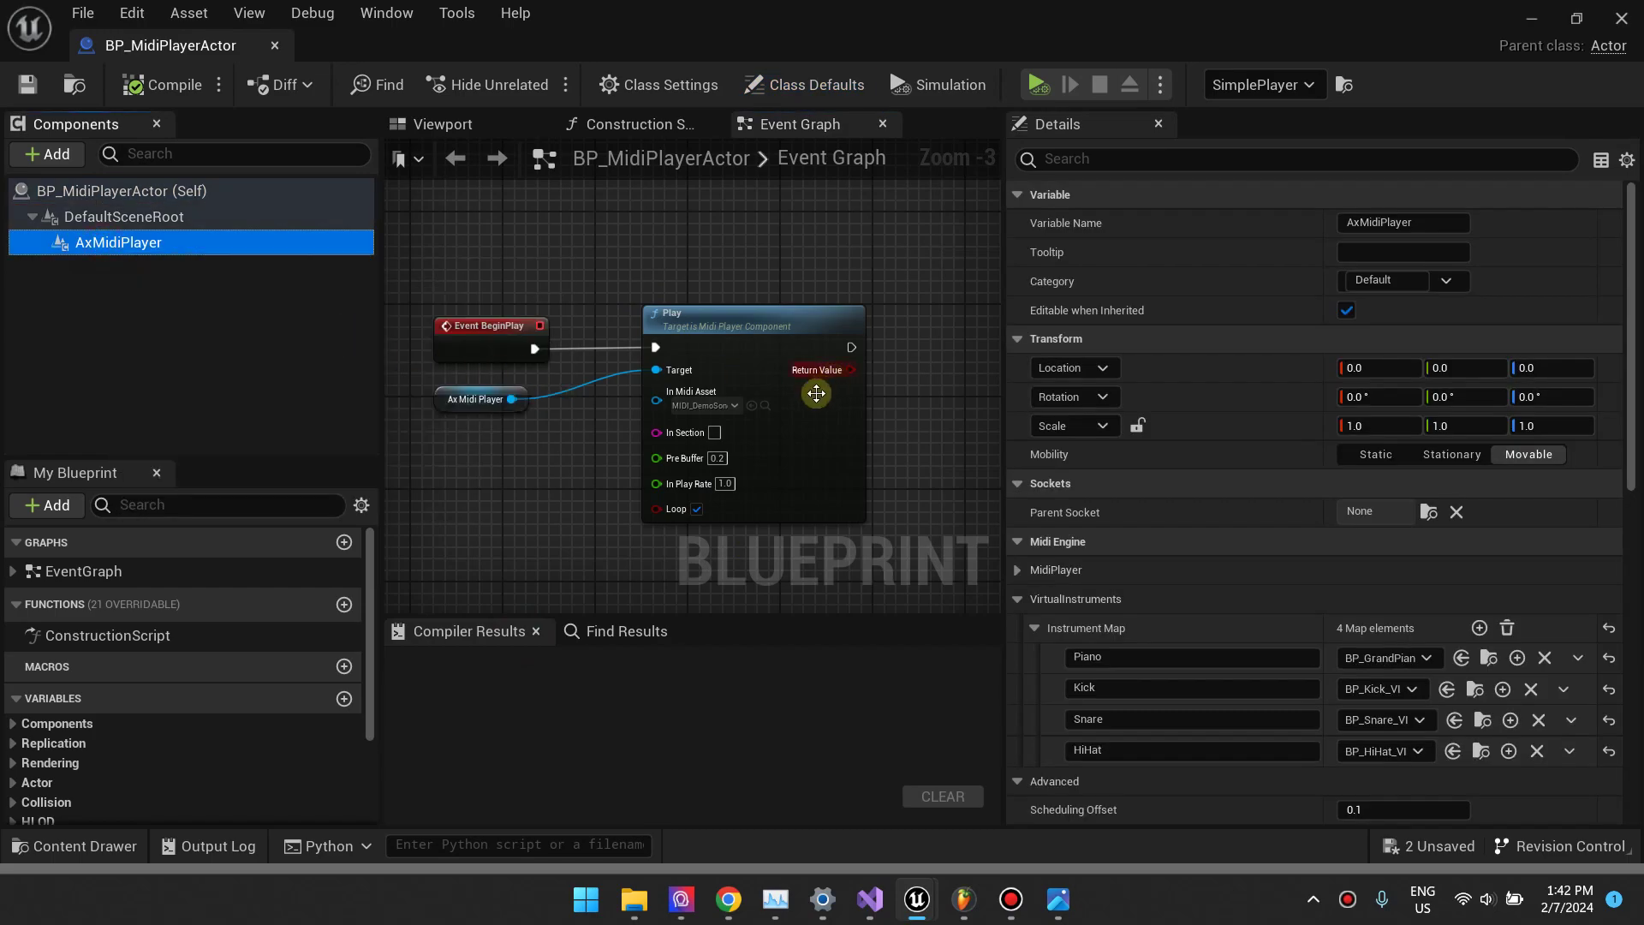
left_click(543, 463)
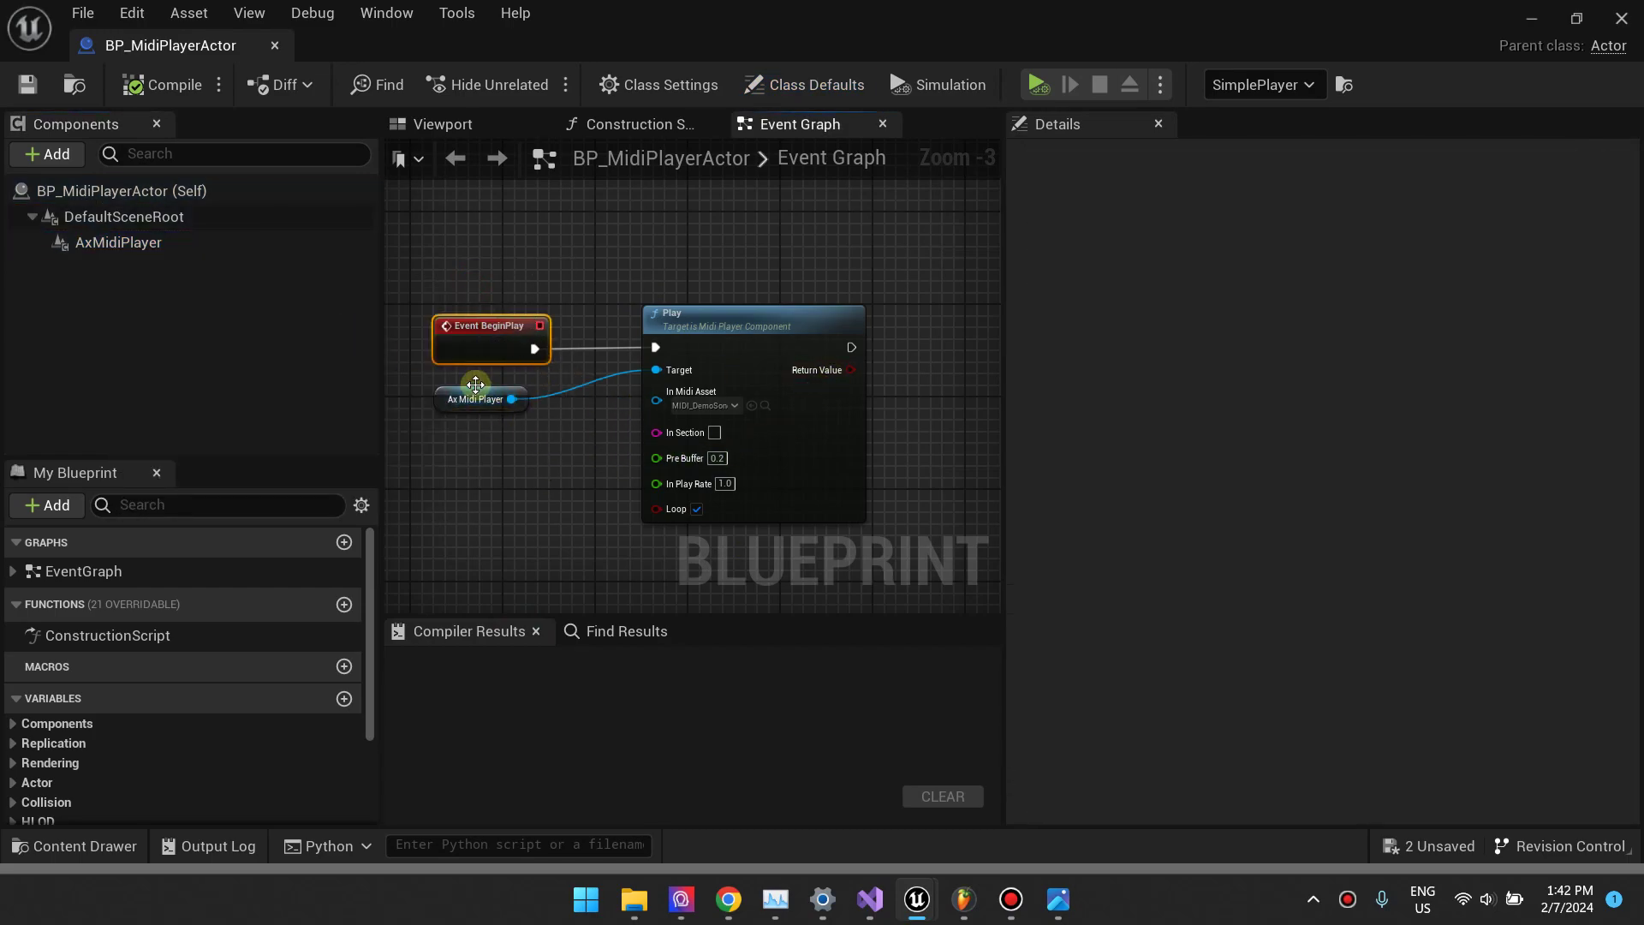
left_click_drag(472, 379, 715, 437)
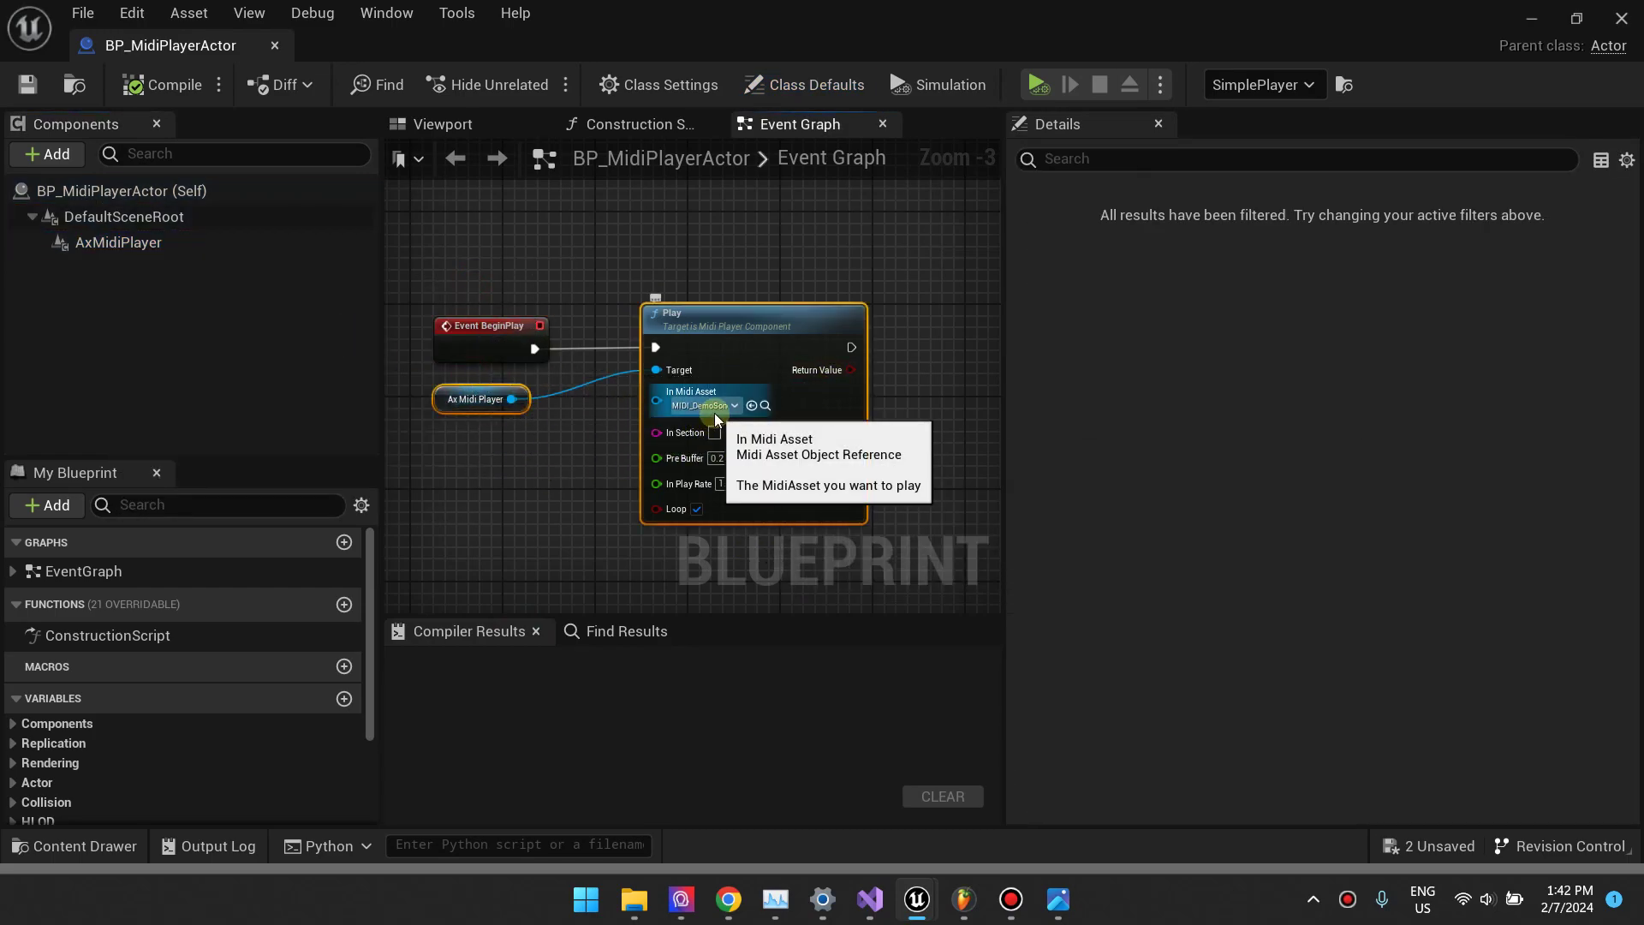
left_click(506, 480)
left_click(118, 242)
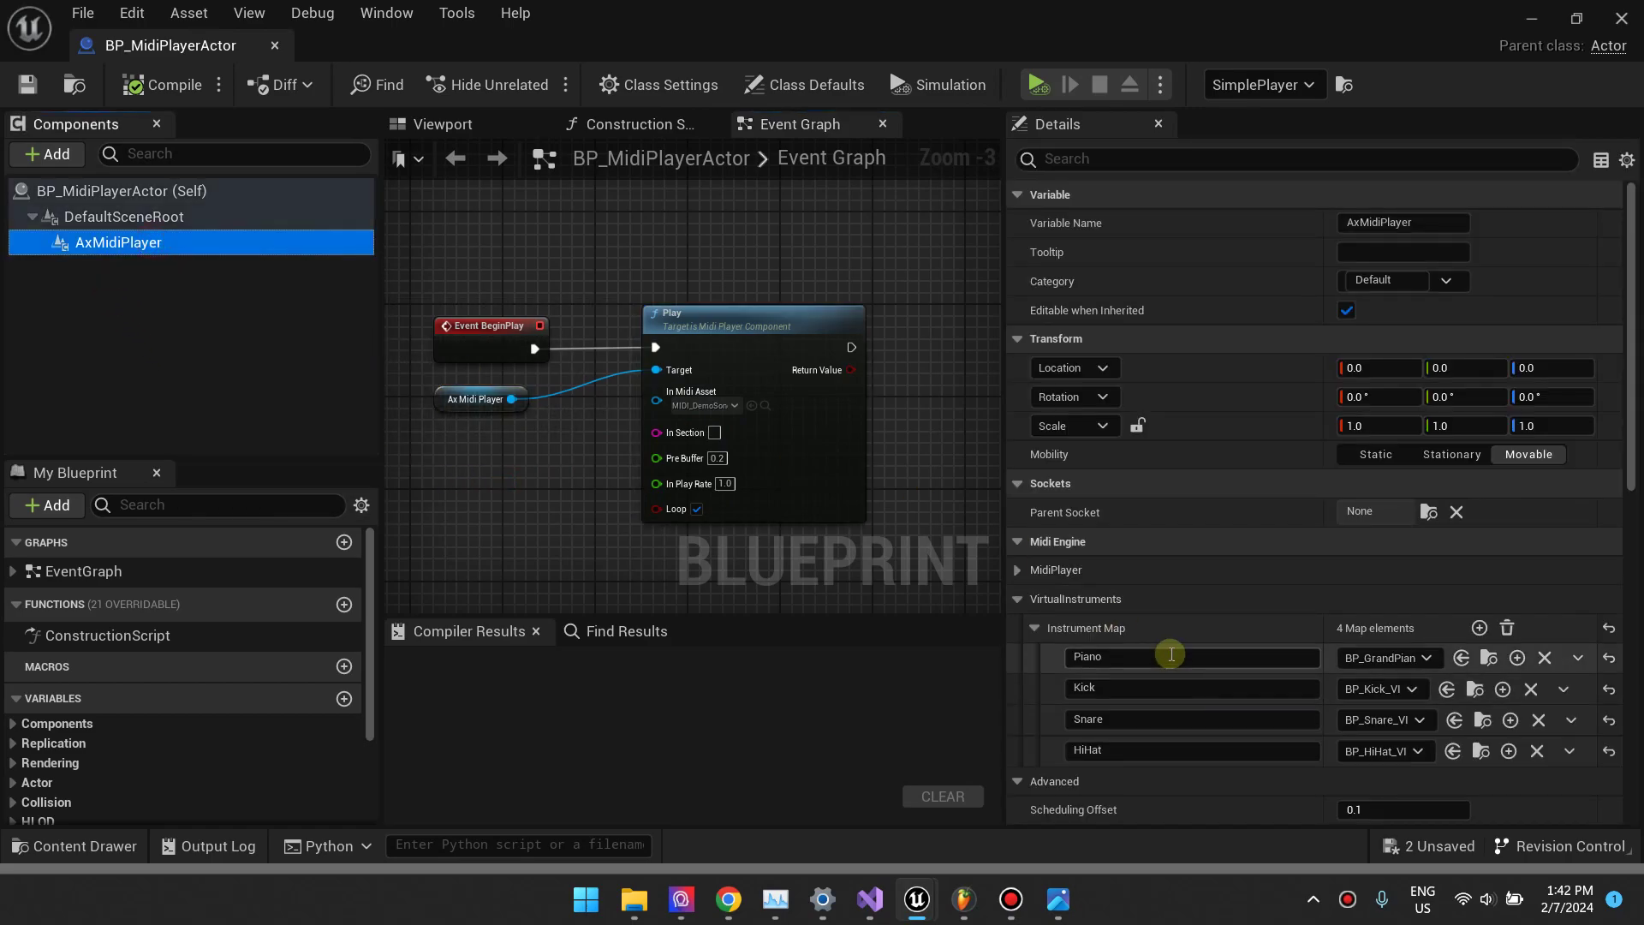
scroll(1170, 655, "down", 3)
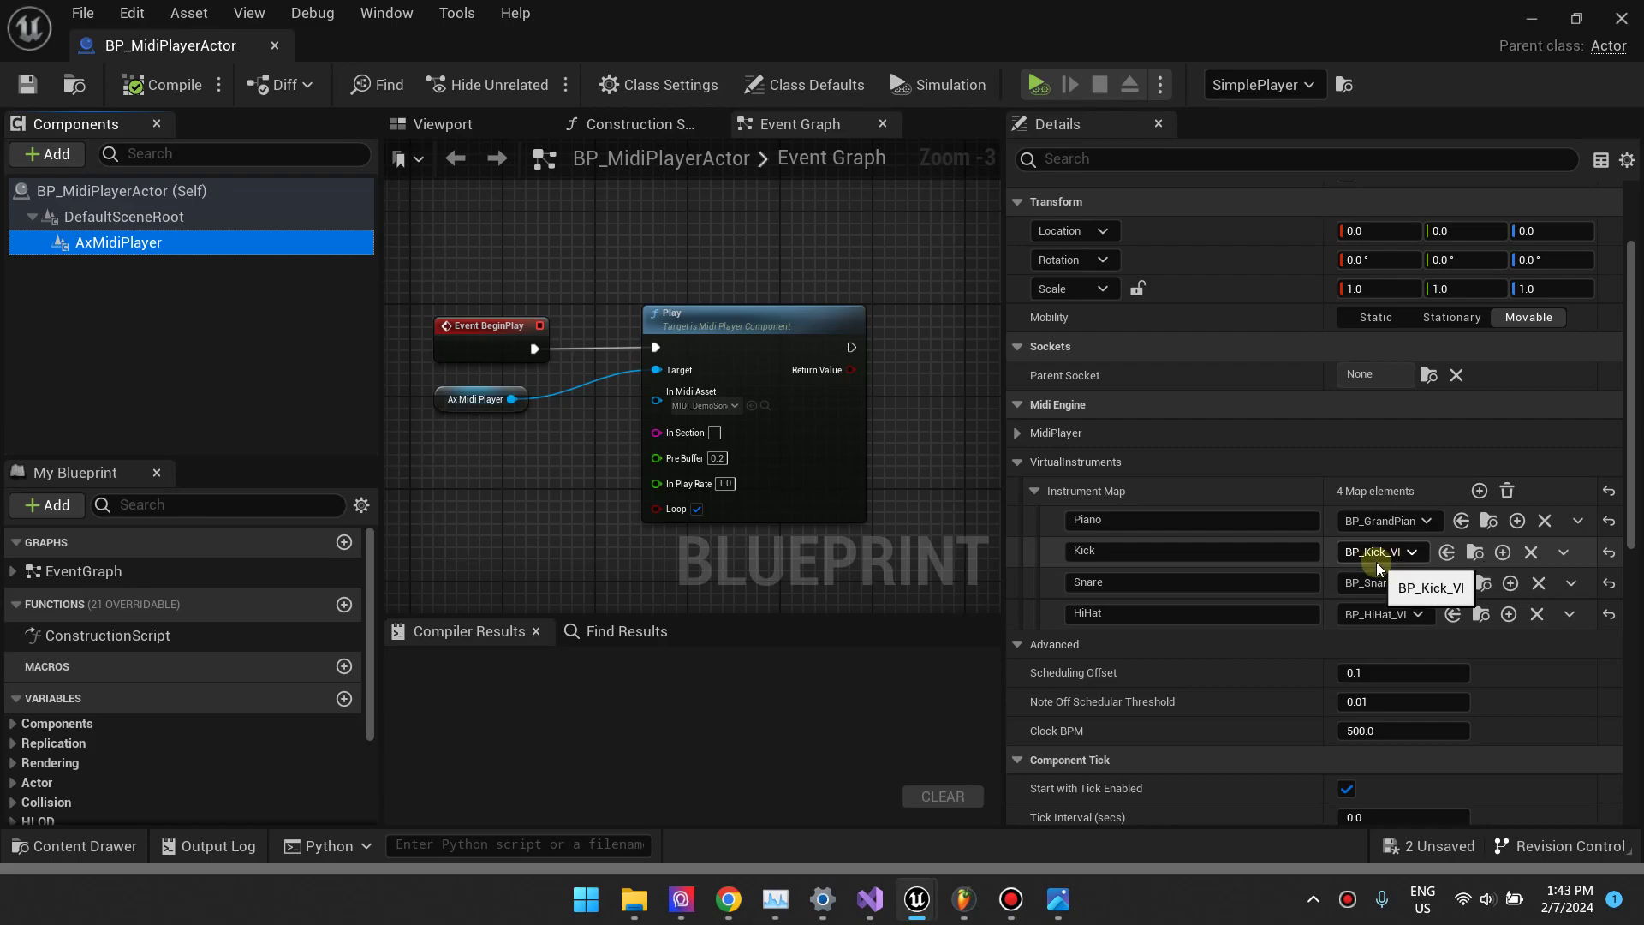
left_click(1538, 24)
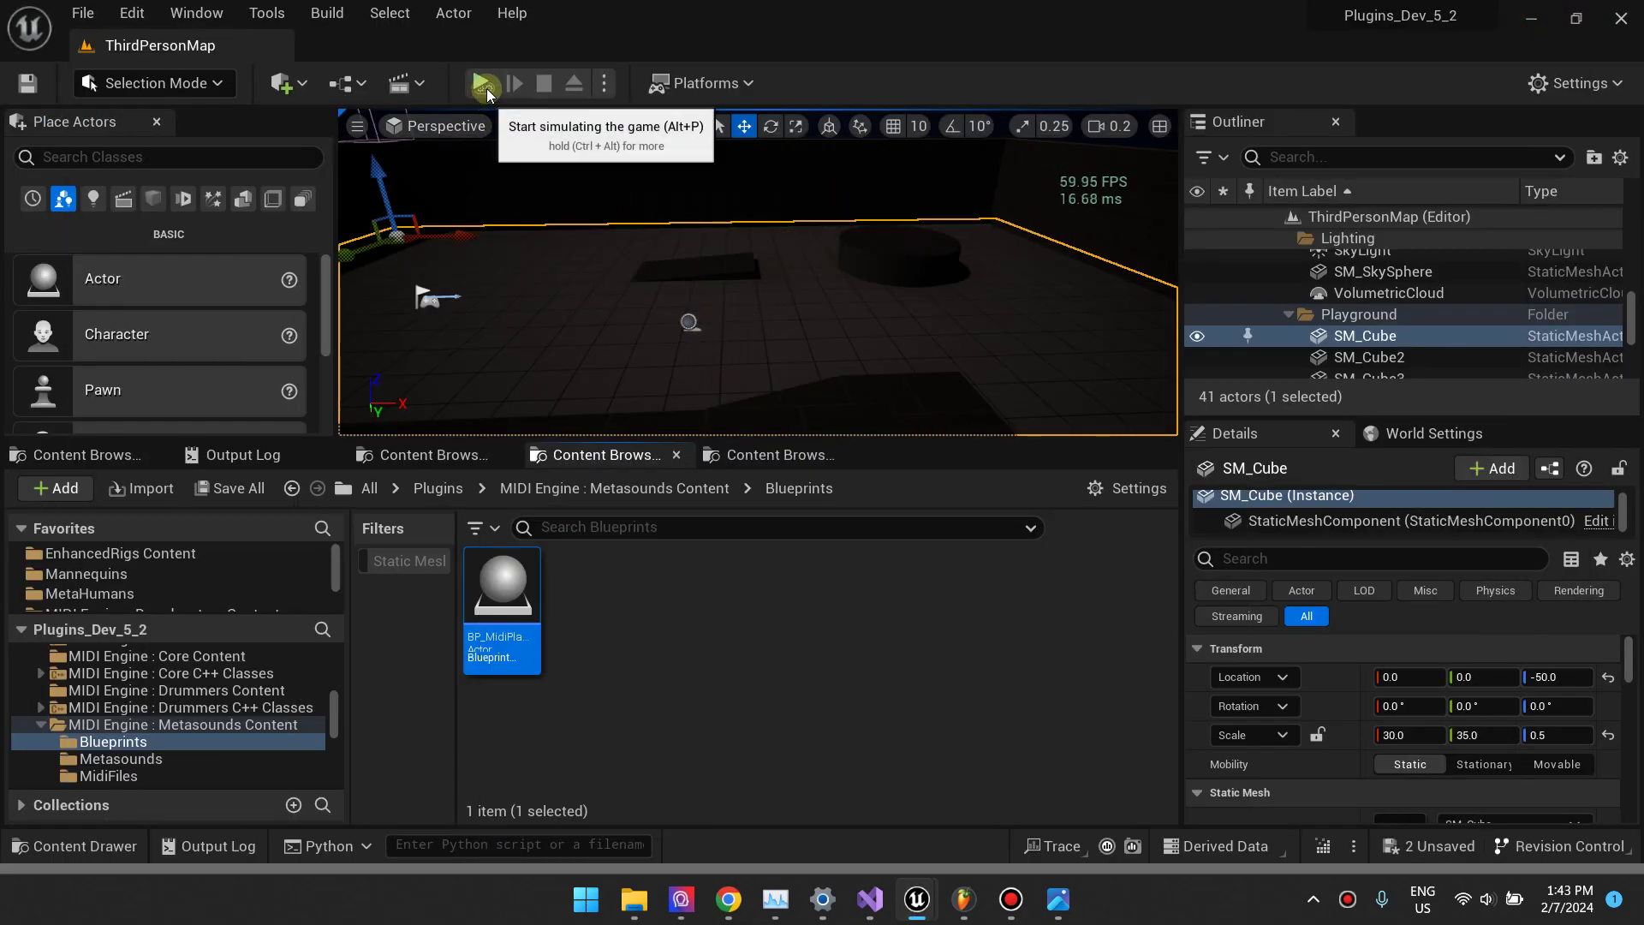
Play the level for about ten seconds, stop it, and switch to FL Studio
left_click(484, 90)
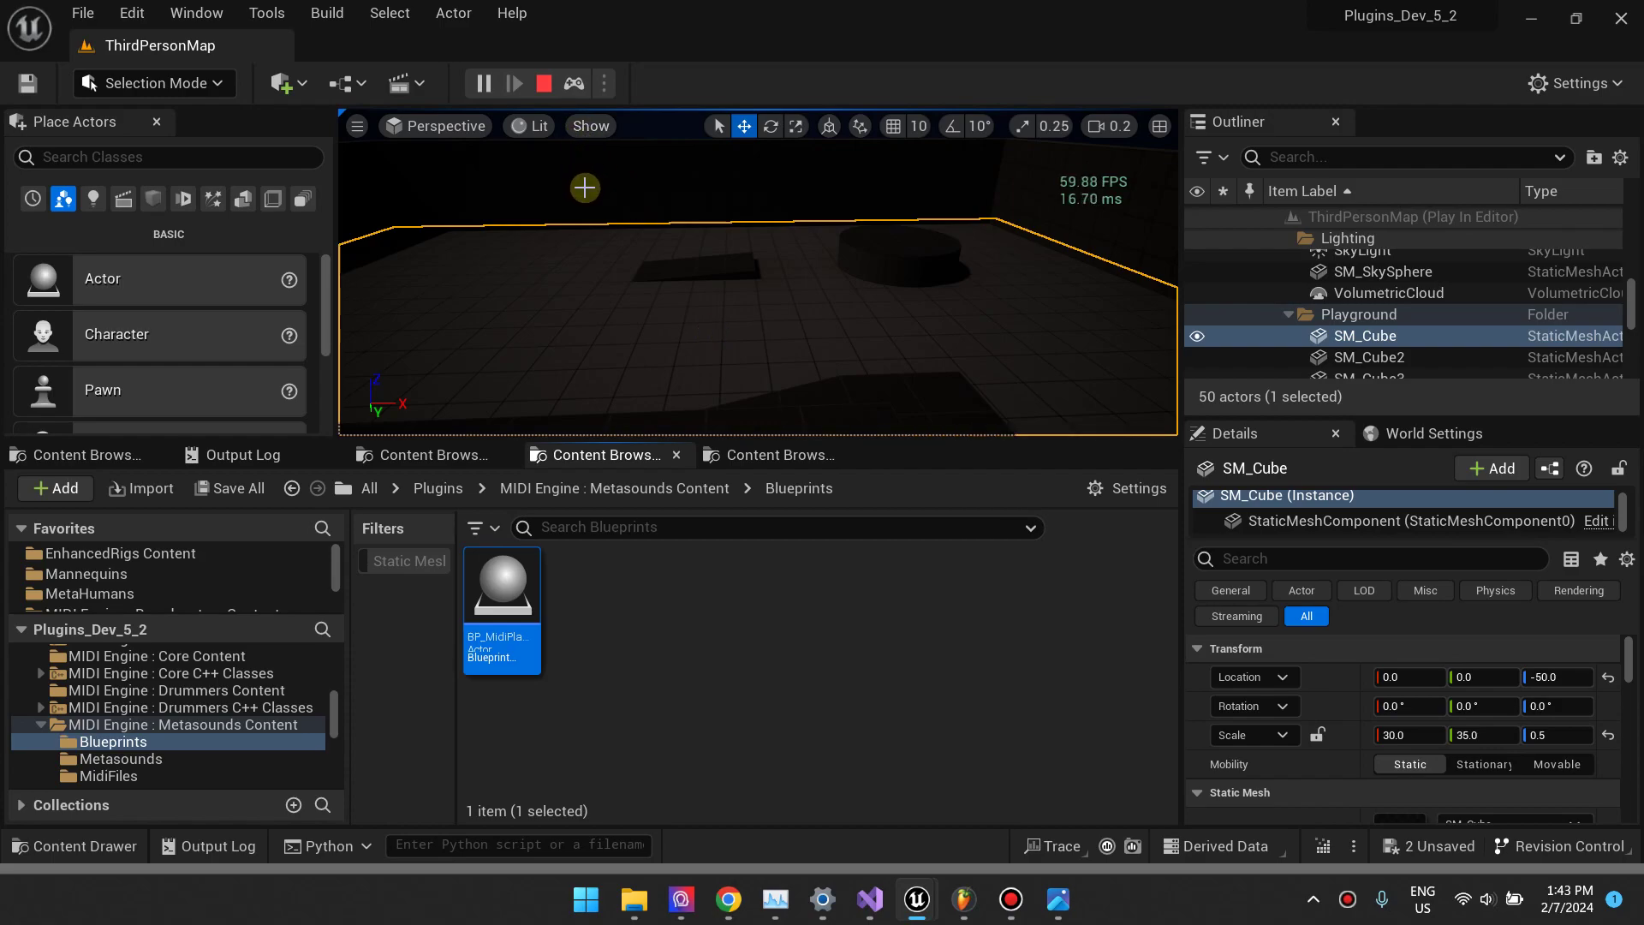
left_click(543, 86)
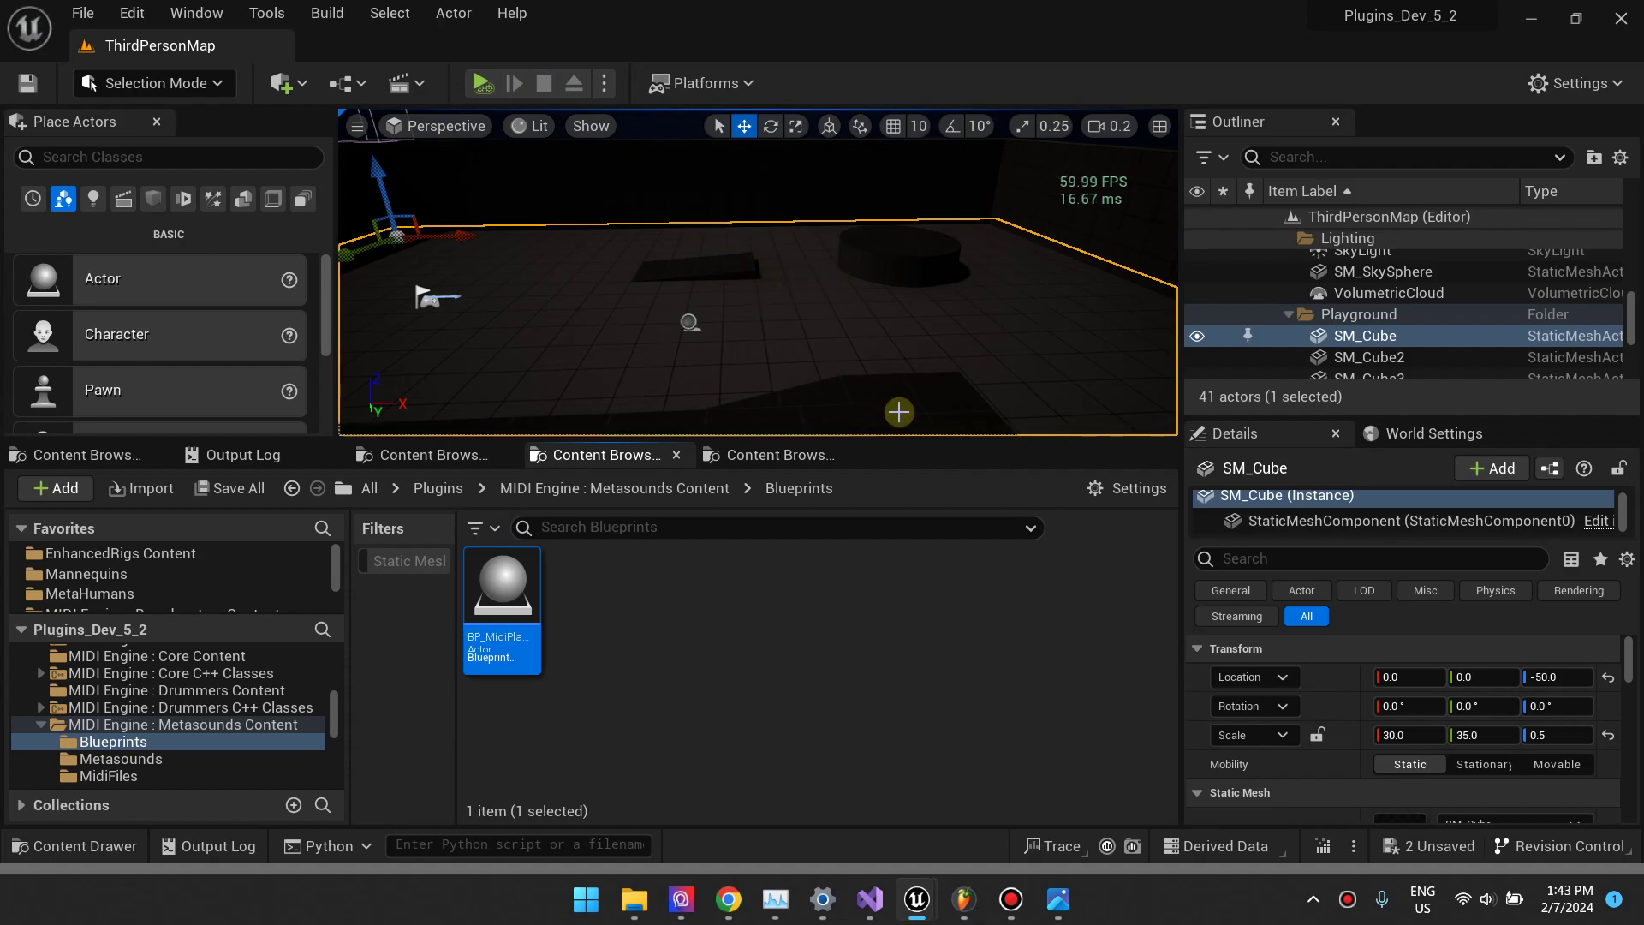
left_click(961, 906)
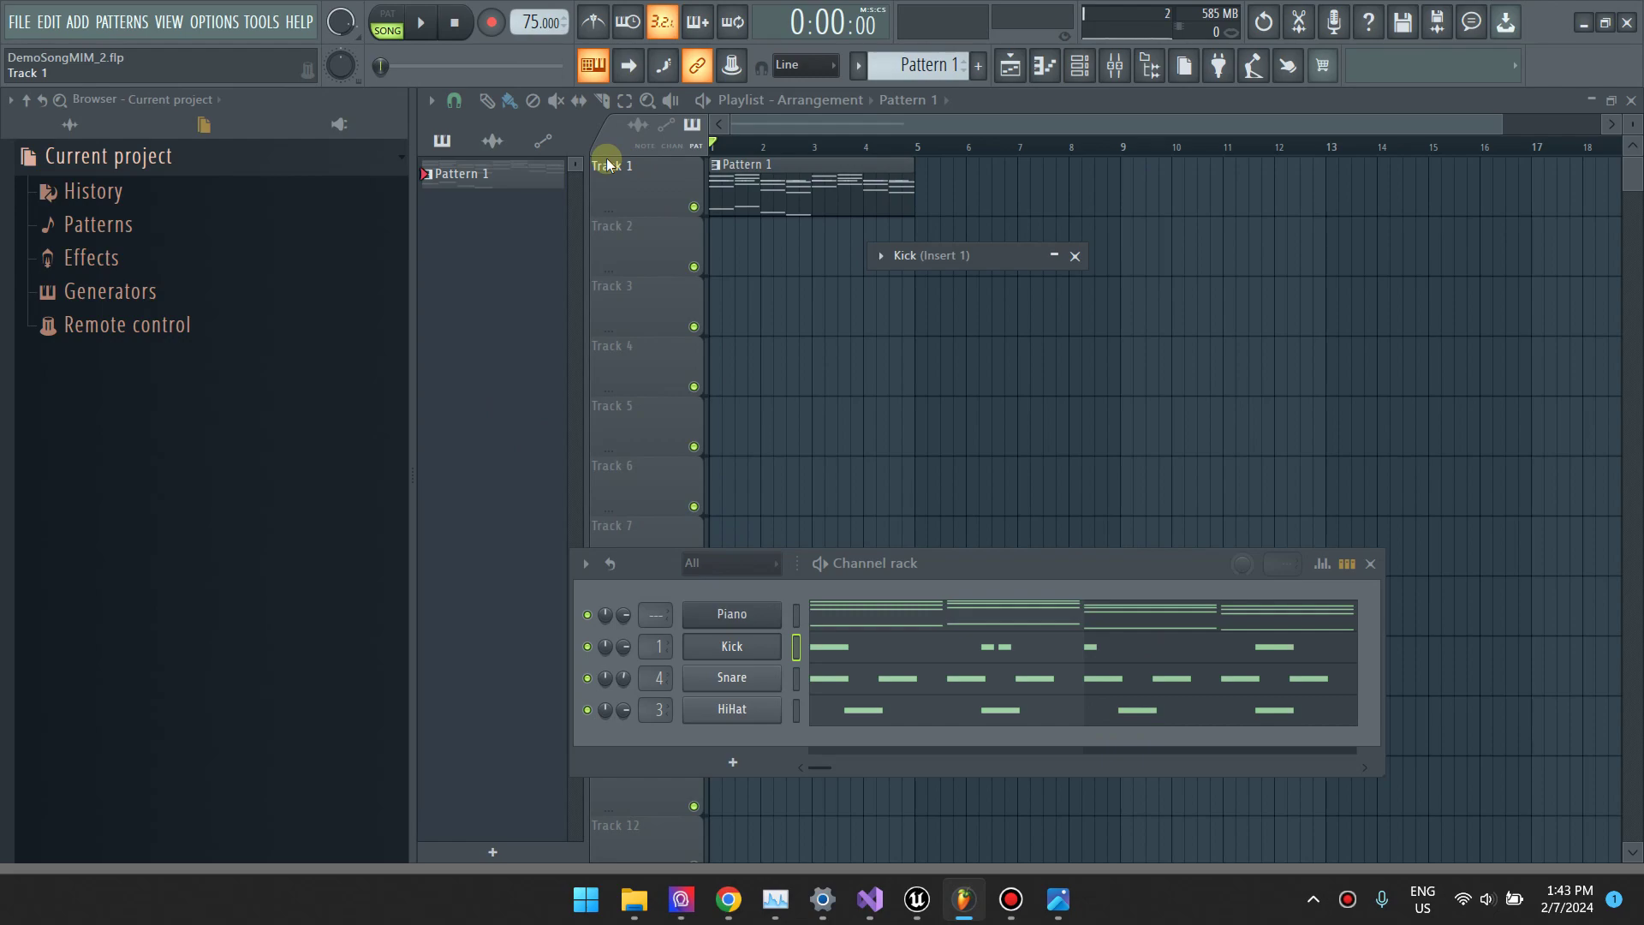
Play and stop DemoSongMIM_2 in FL Studio, then minimize it back to Unreal
left_click(420, 23)
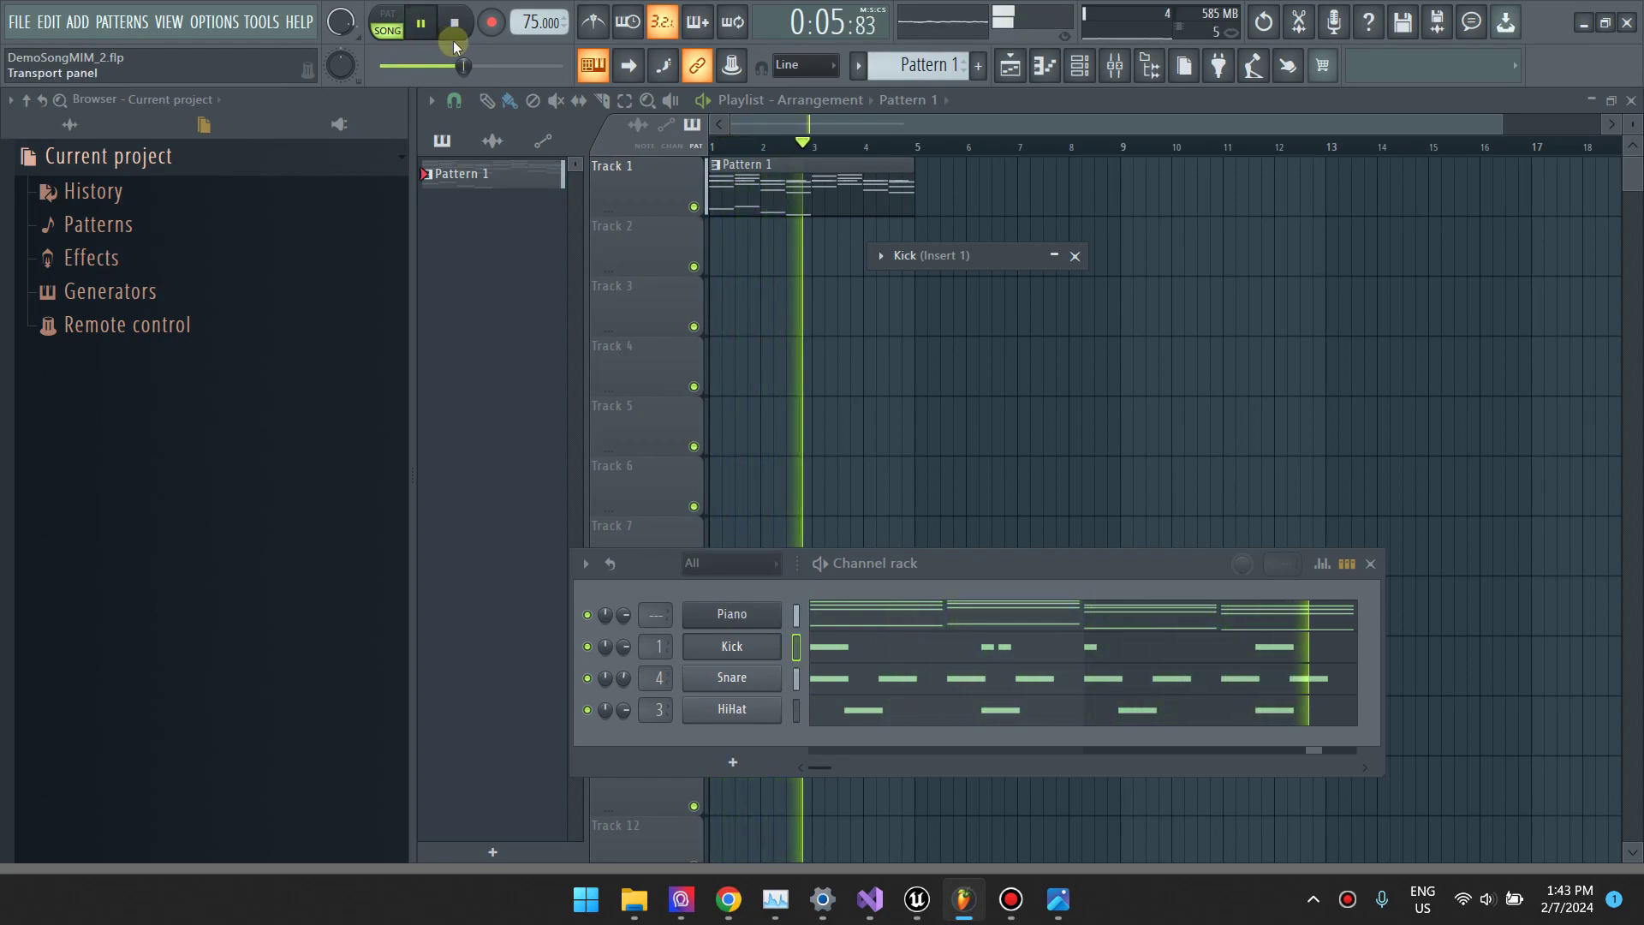
key("space")
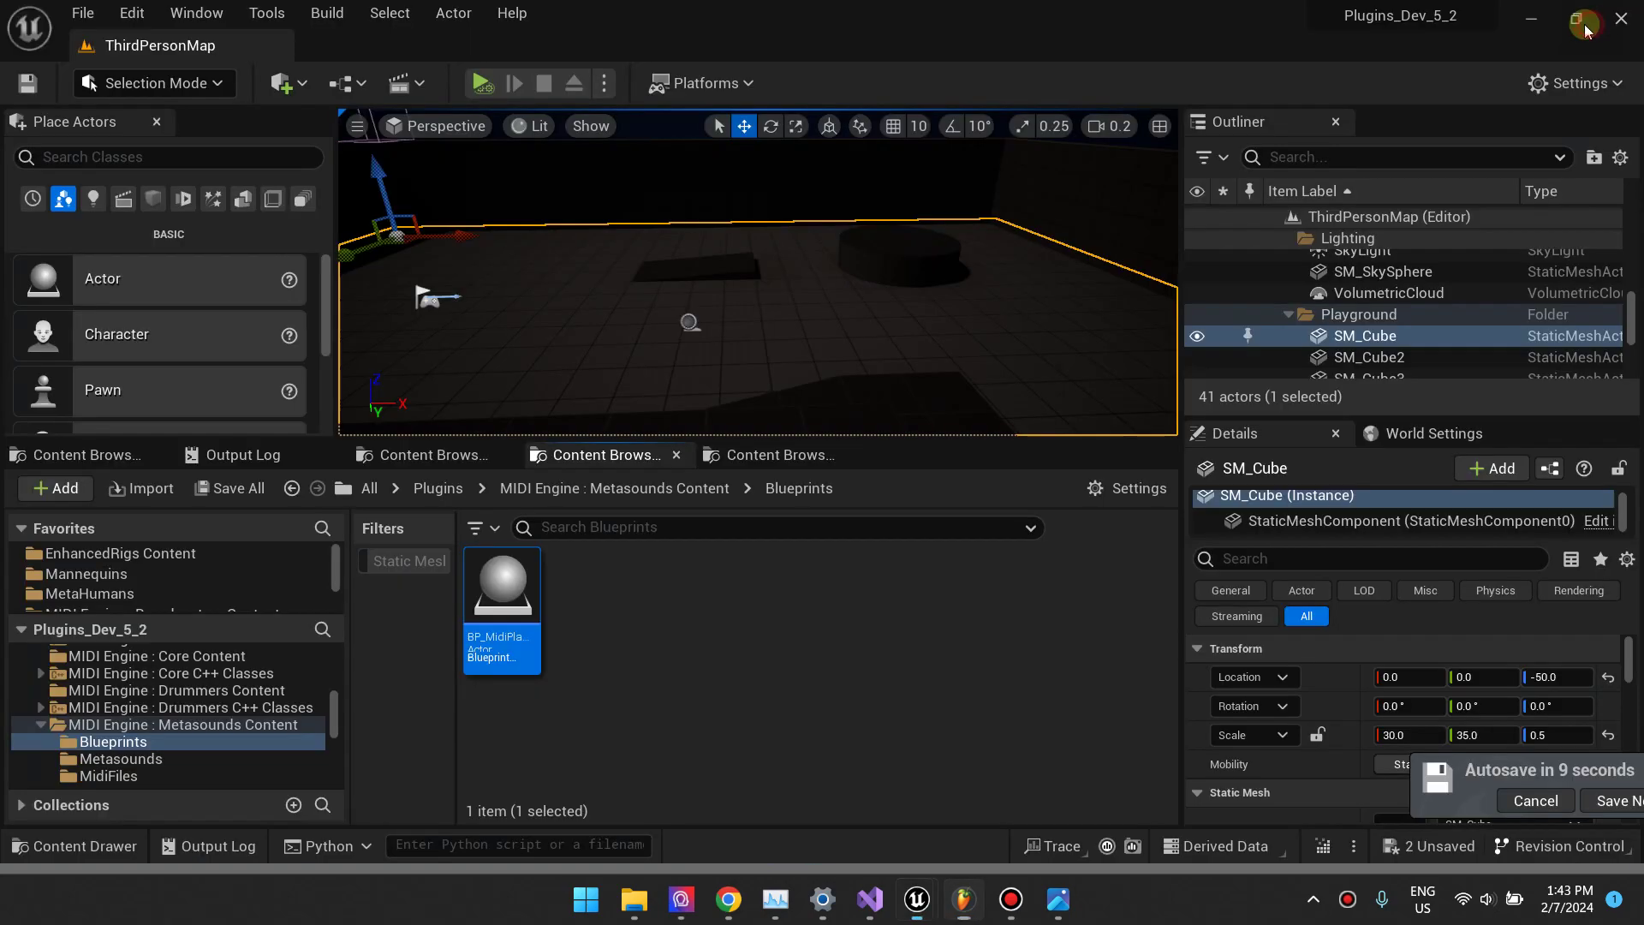
left_click(1583, 22)
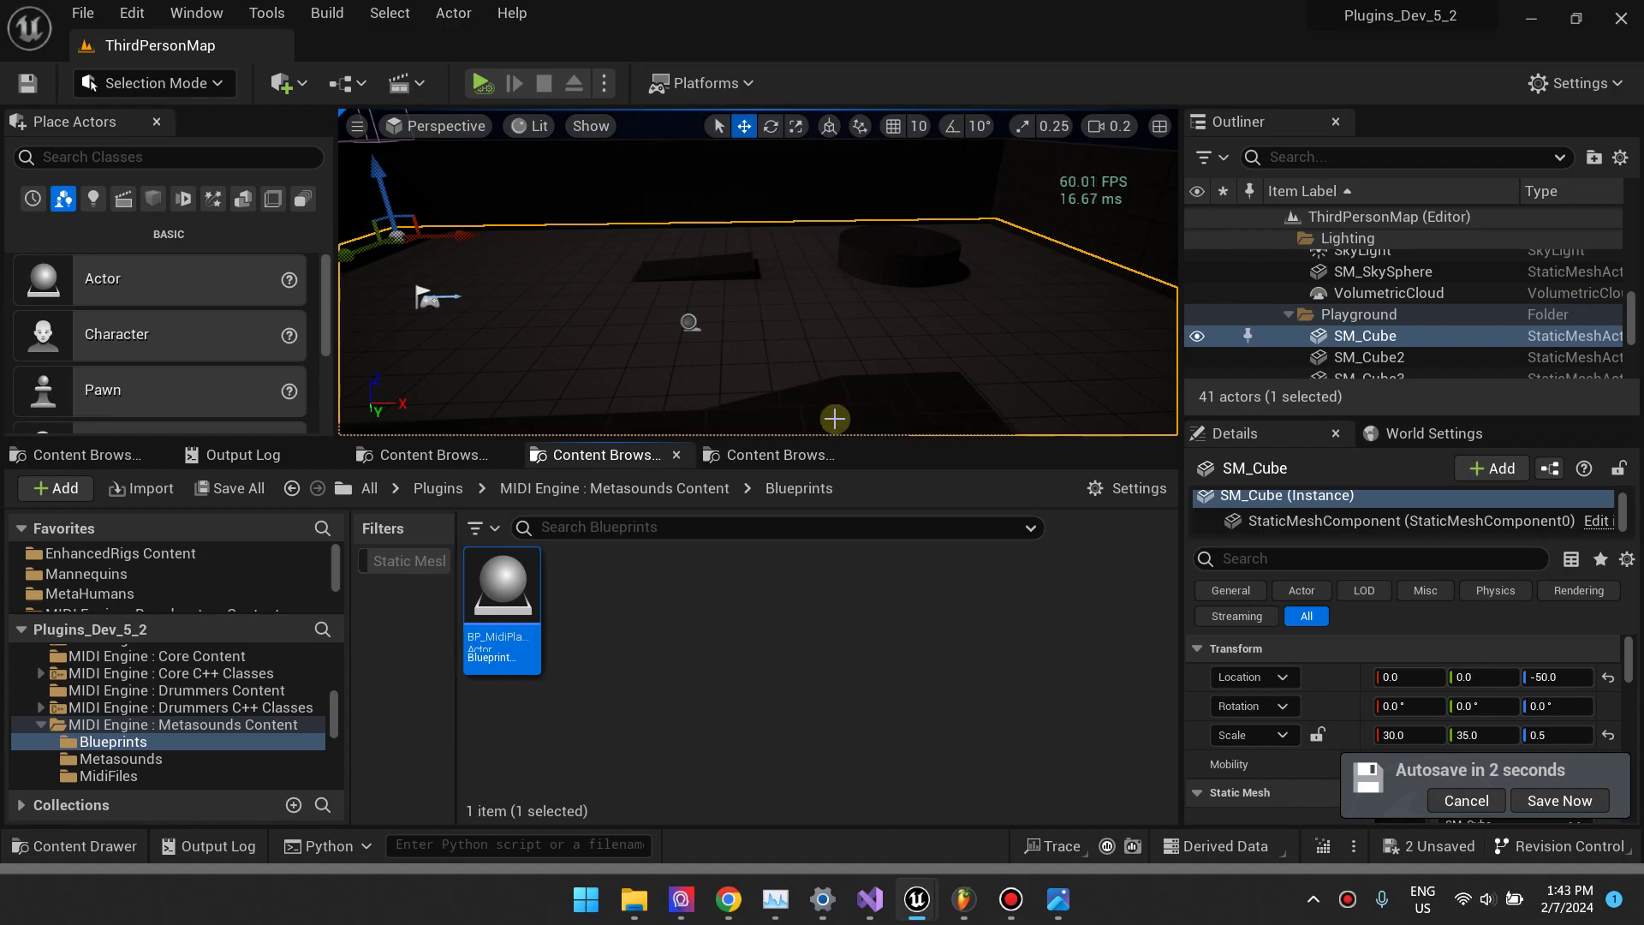
left_click(964, 900)
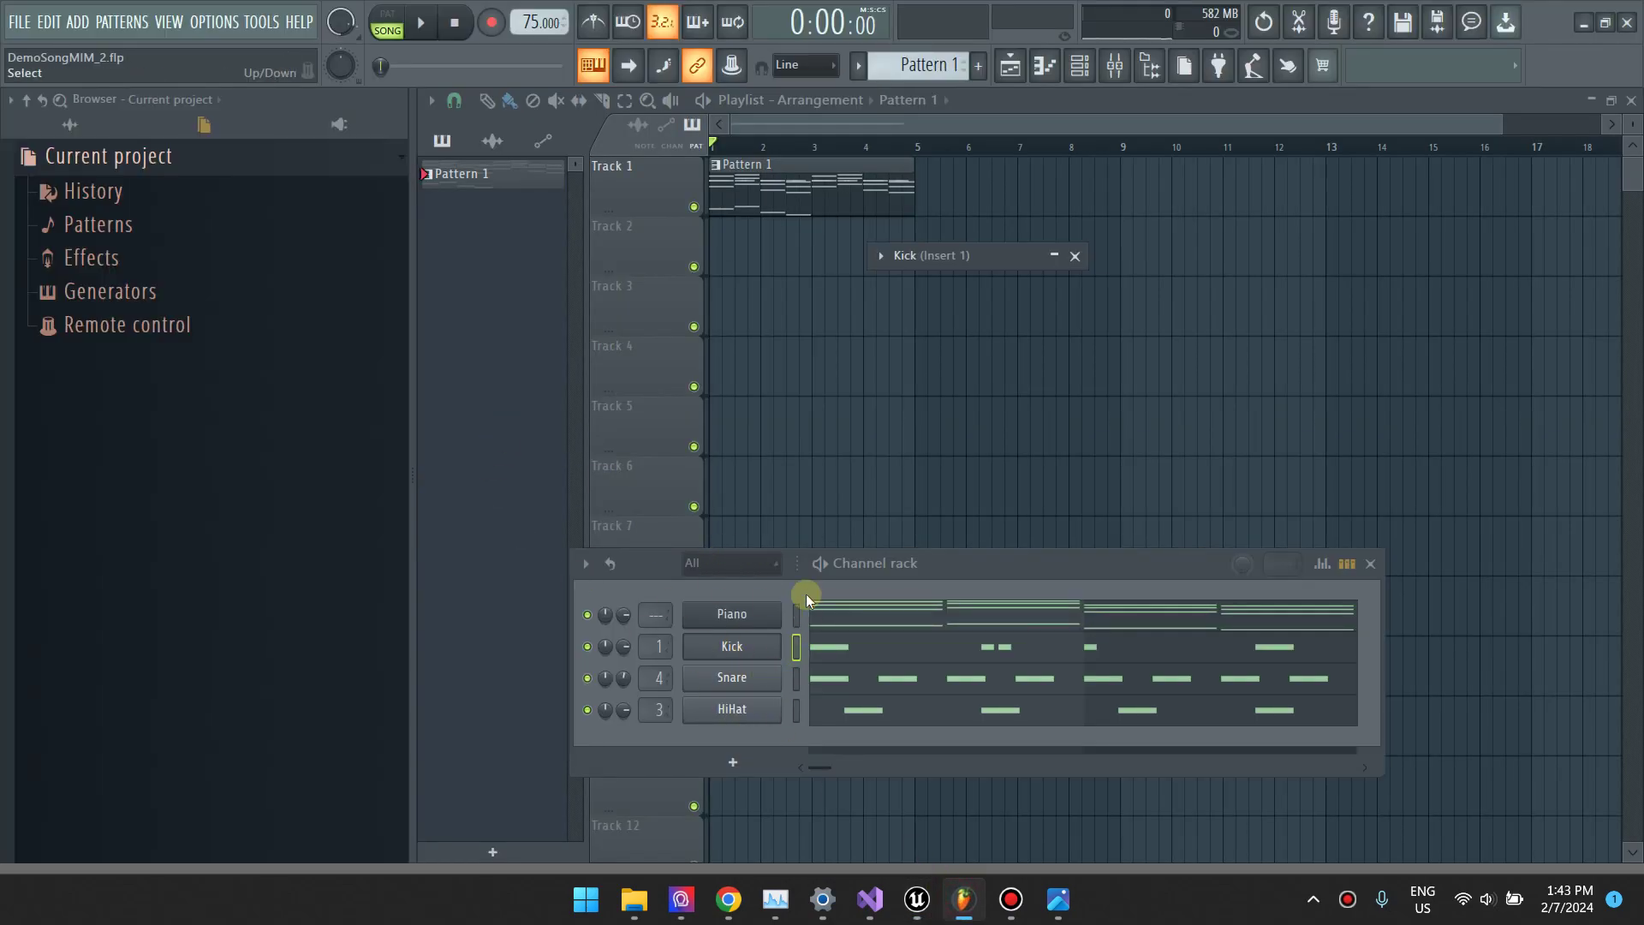
left_click(963, 901)
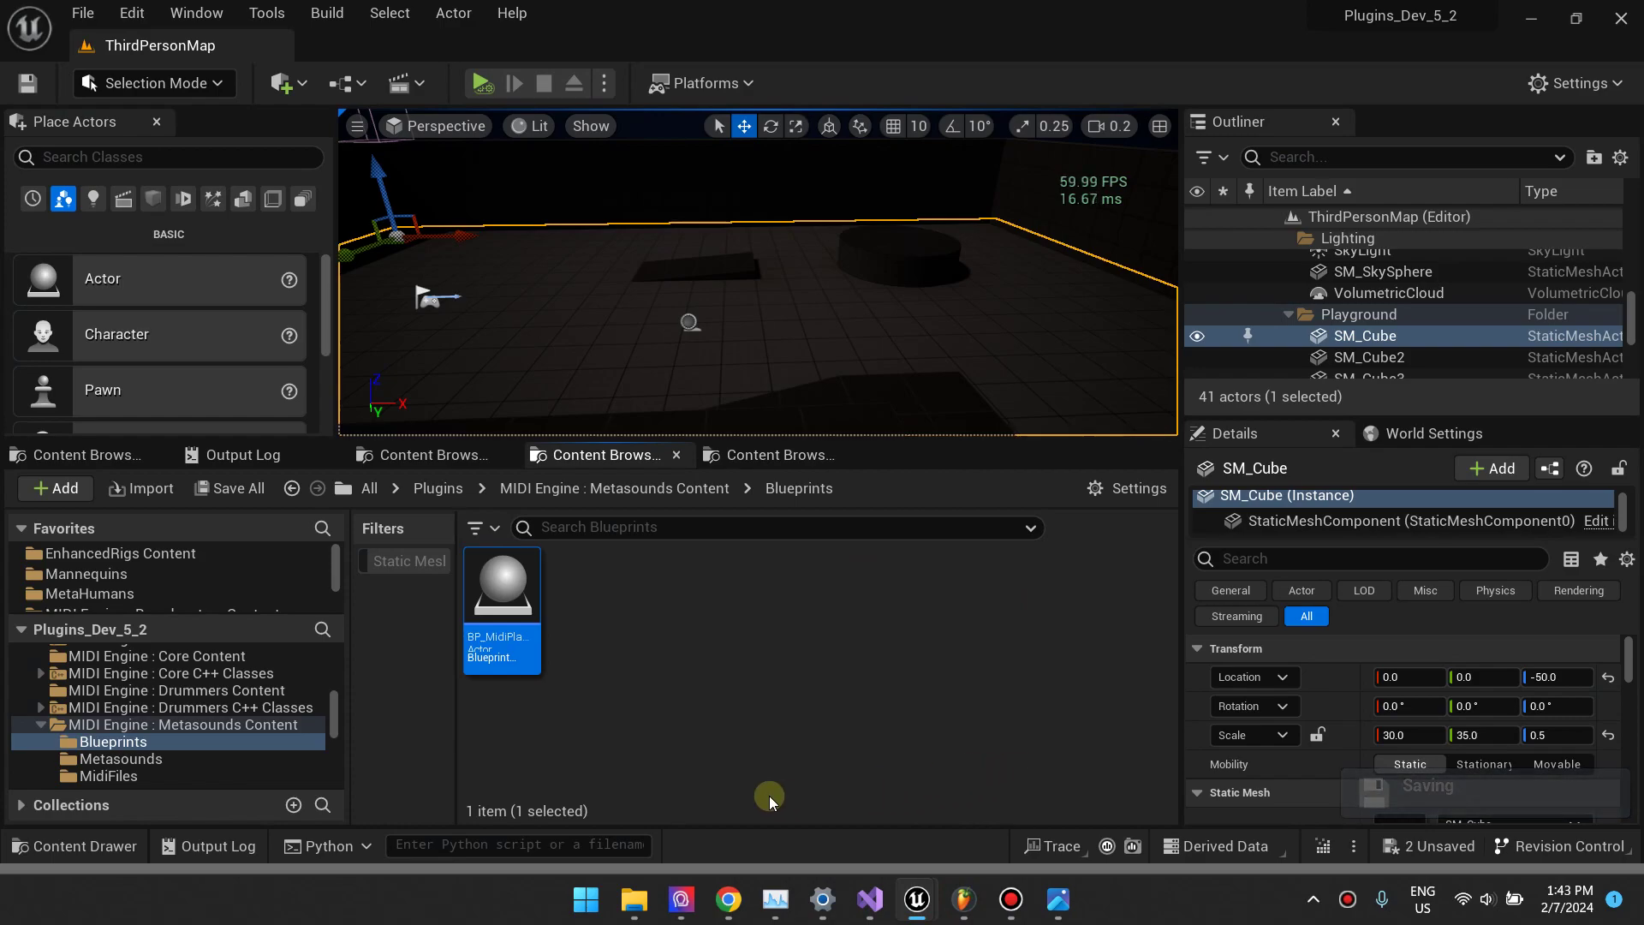
Open BP_GrandPiano_VI via VirtualInstruments > GrandPiano_V1 > Blueprints and collapse Sample Mappings to see ADSR
left_click(704, 488)
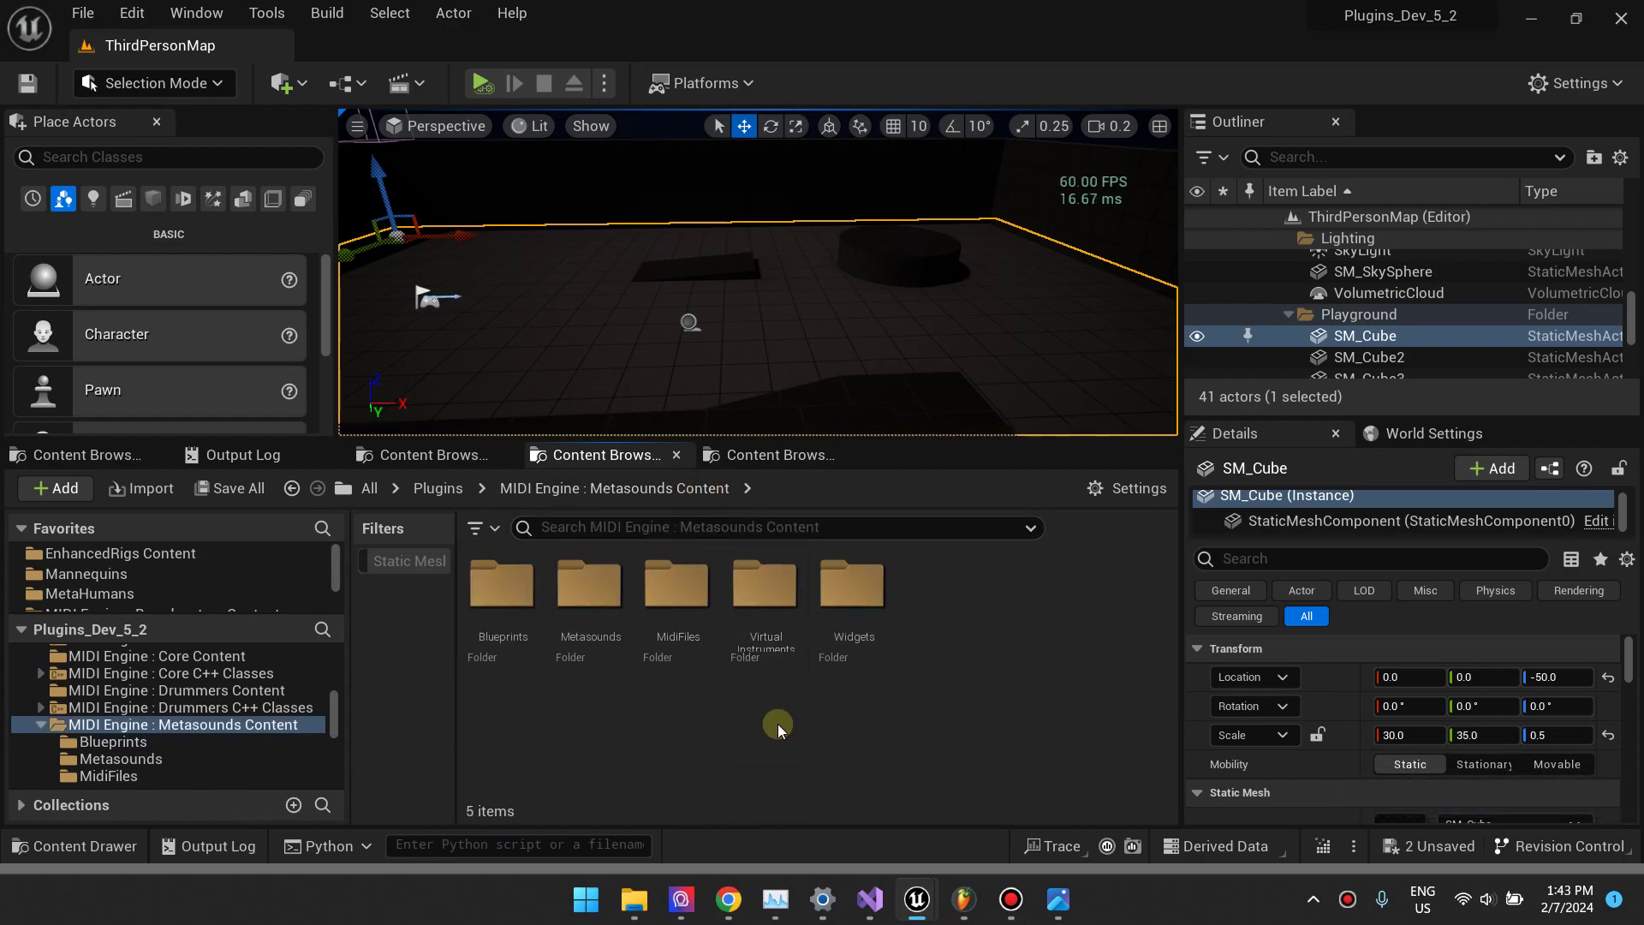
double_click(769, 591)
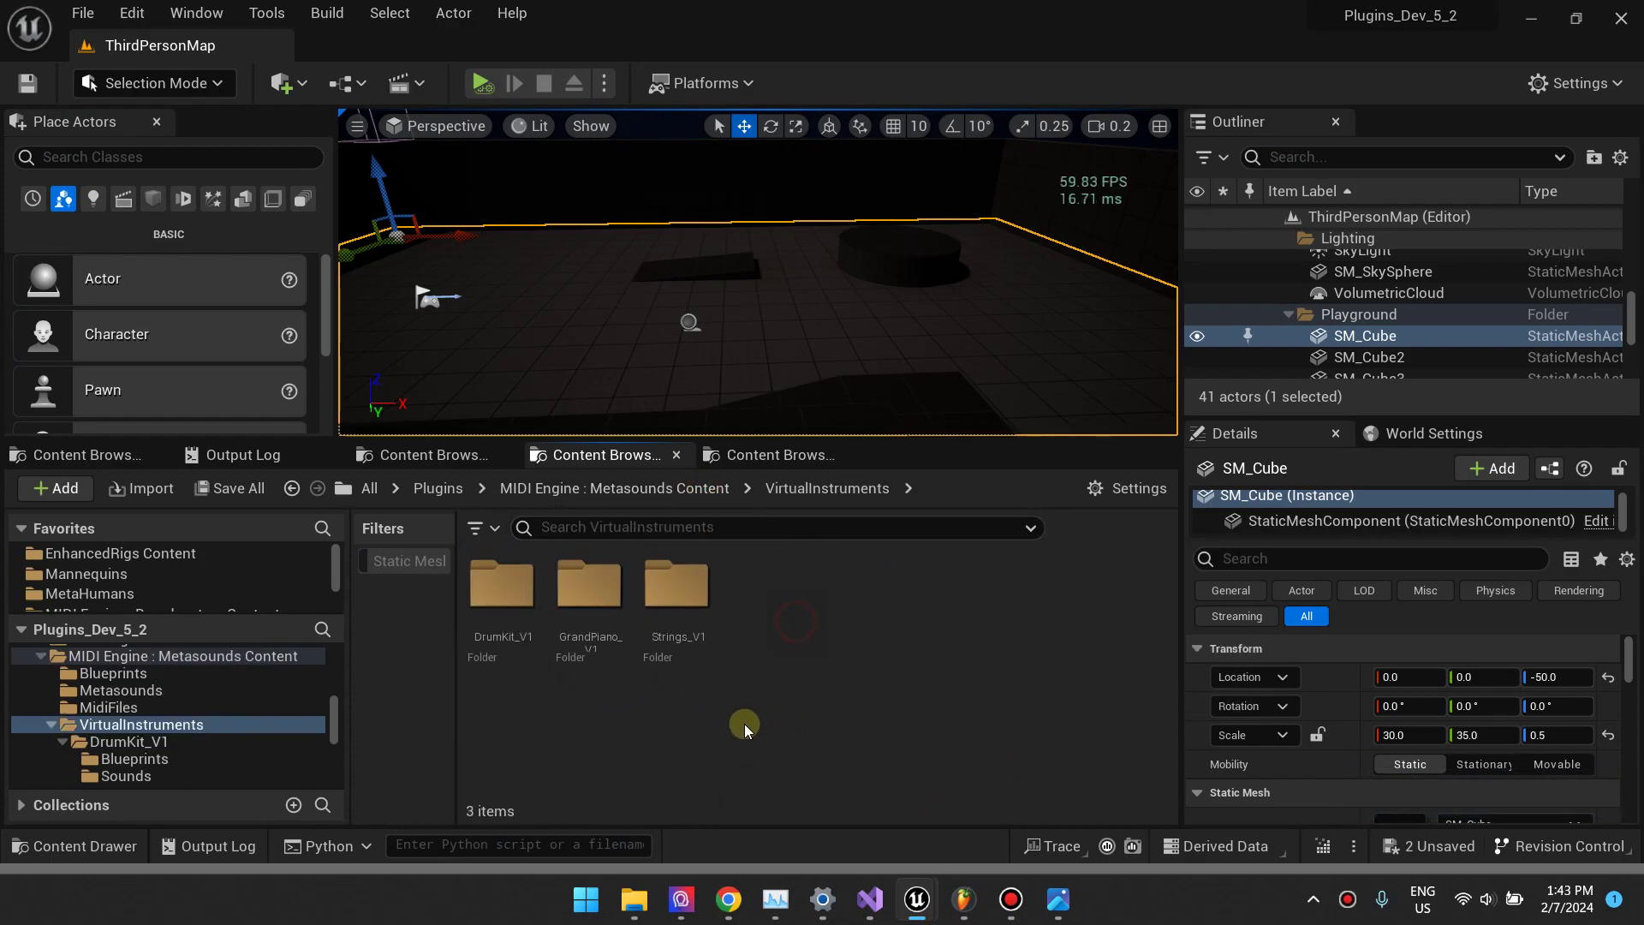
double_click(555, 600)
double_click(504, 591)
double_click(501, 599)
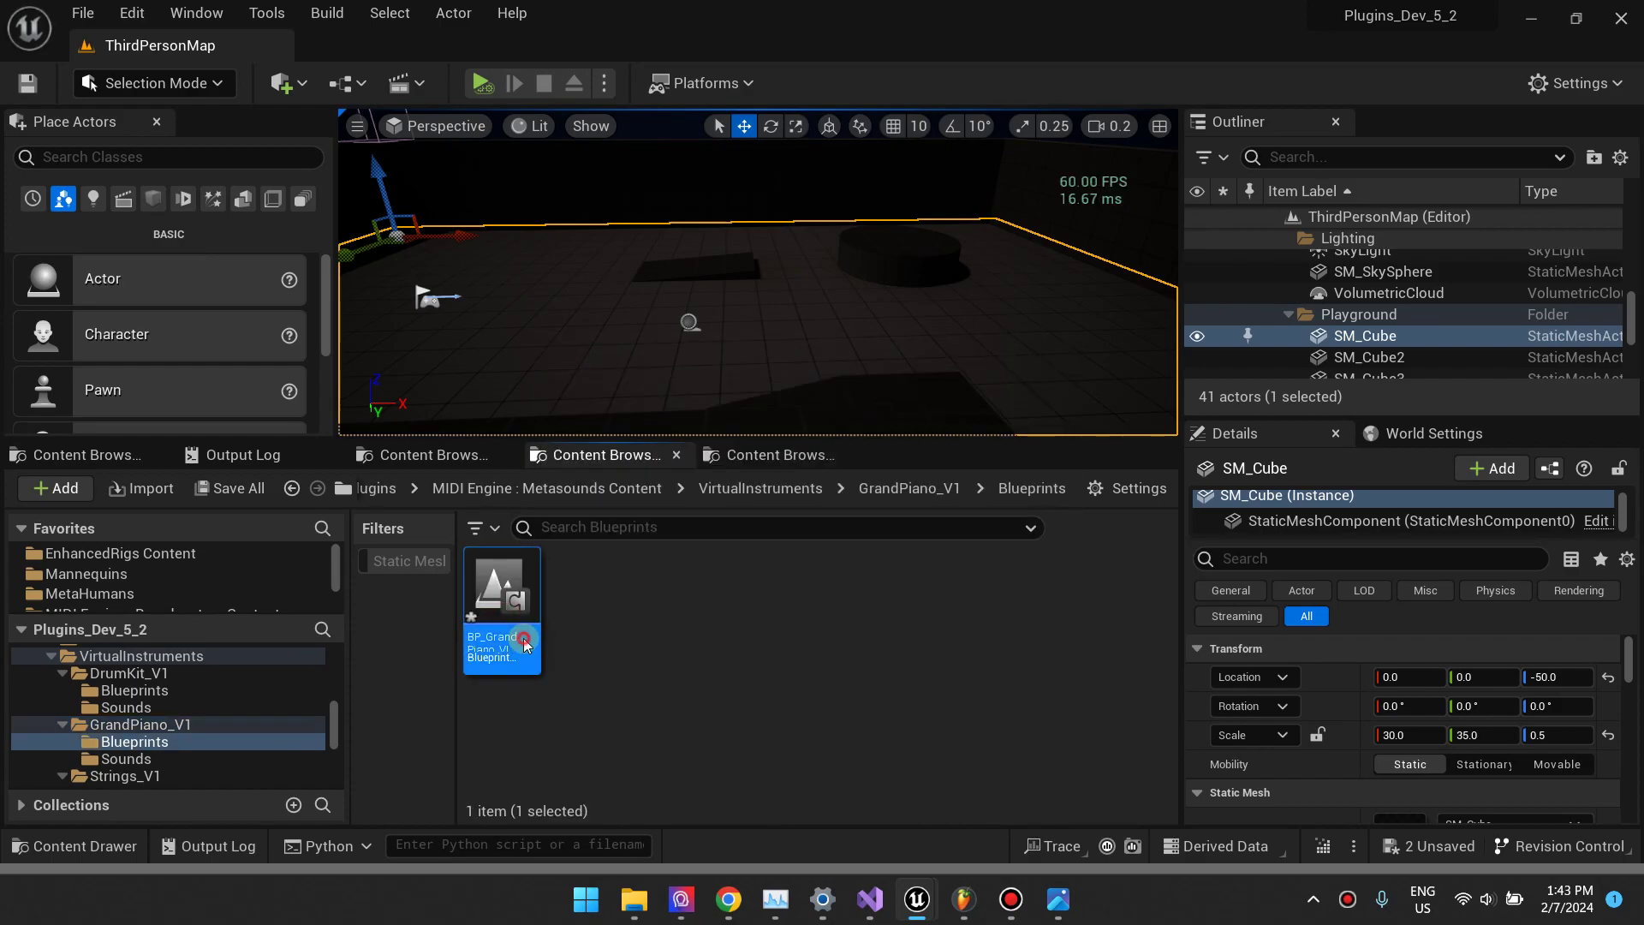
scroll(300, 401, "down", 2)
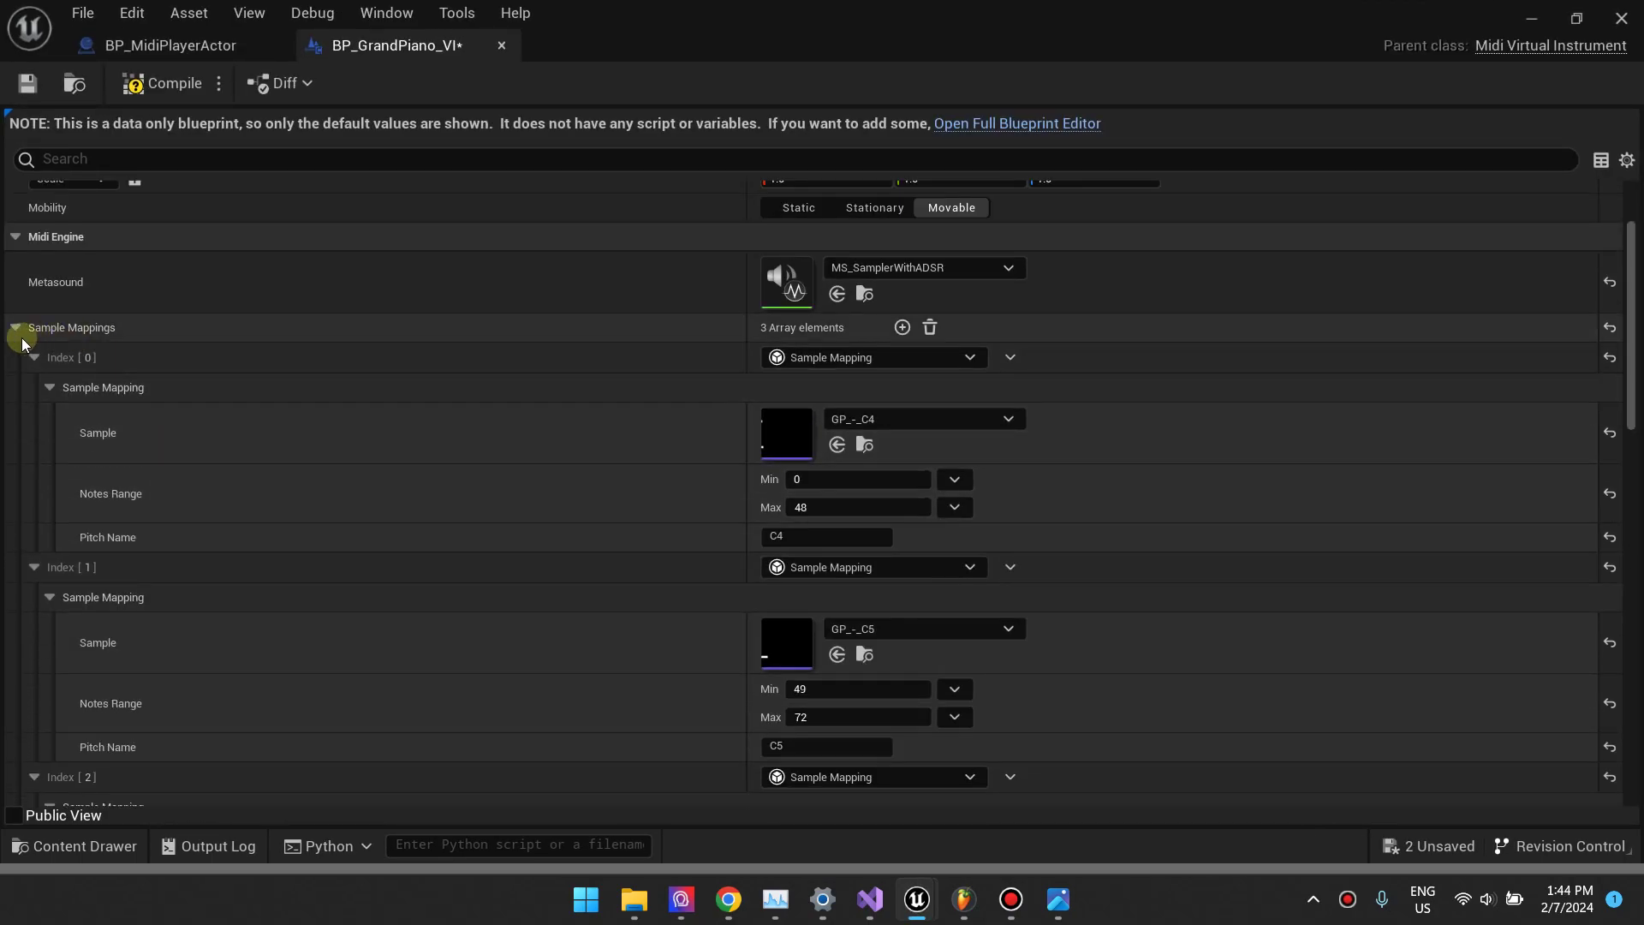
left_click(16, 328)
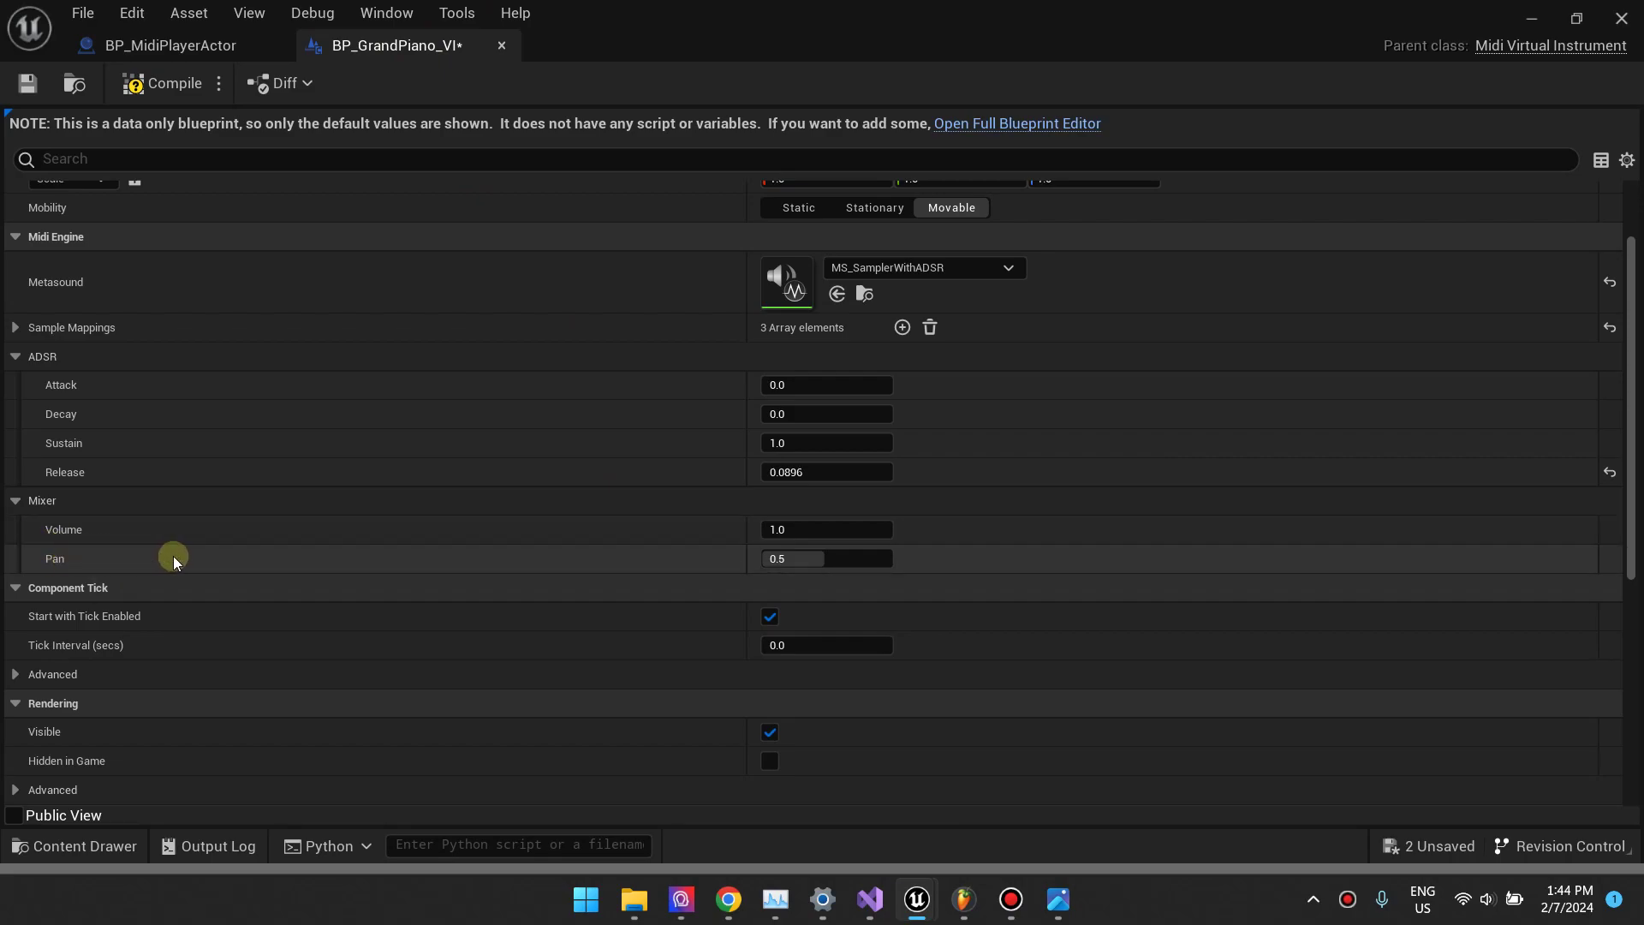
Lower the Kick channel volume to 77% in FL Studio, then return to Unreal
mouse_move(965, 903)
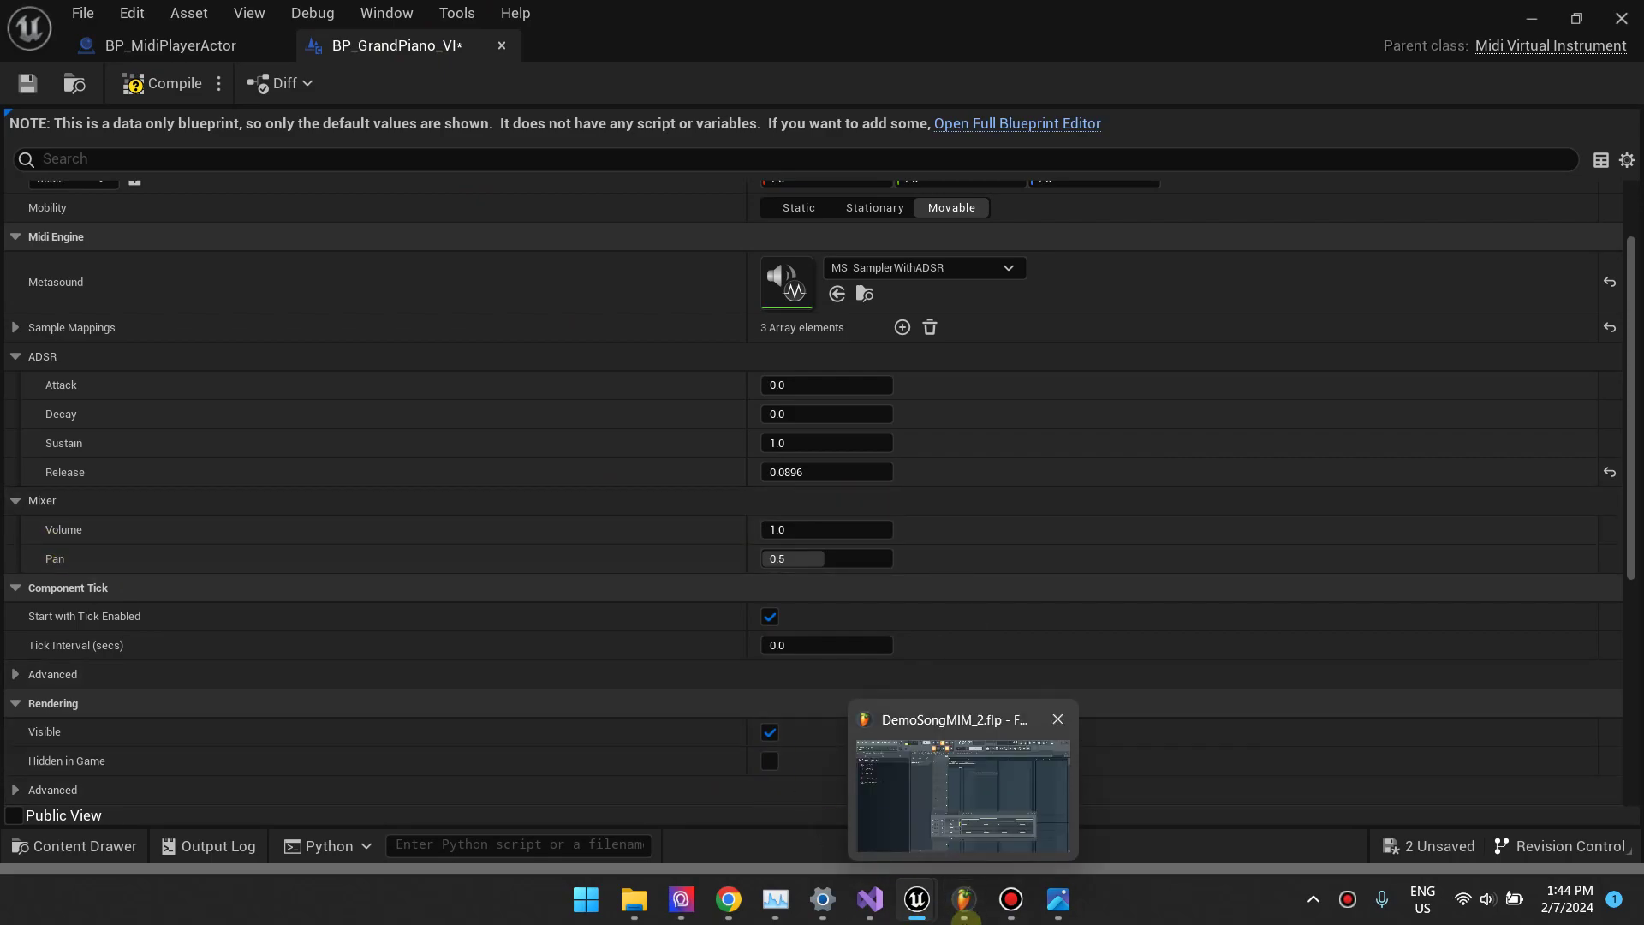
left_click(965, 901)
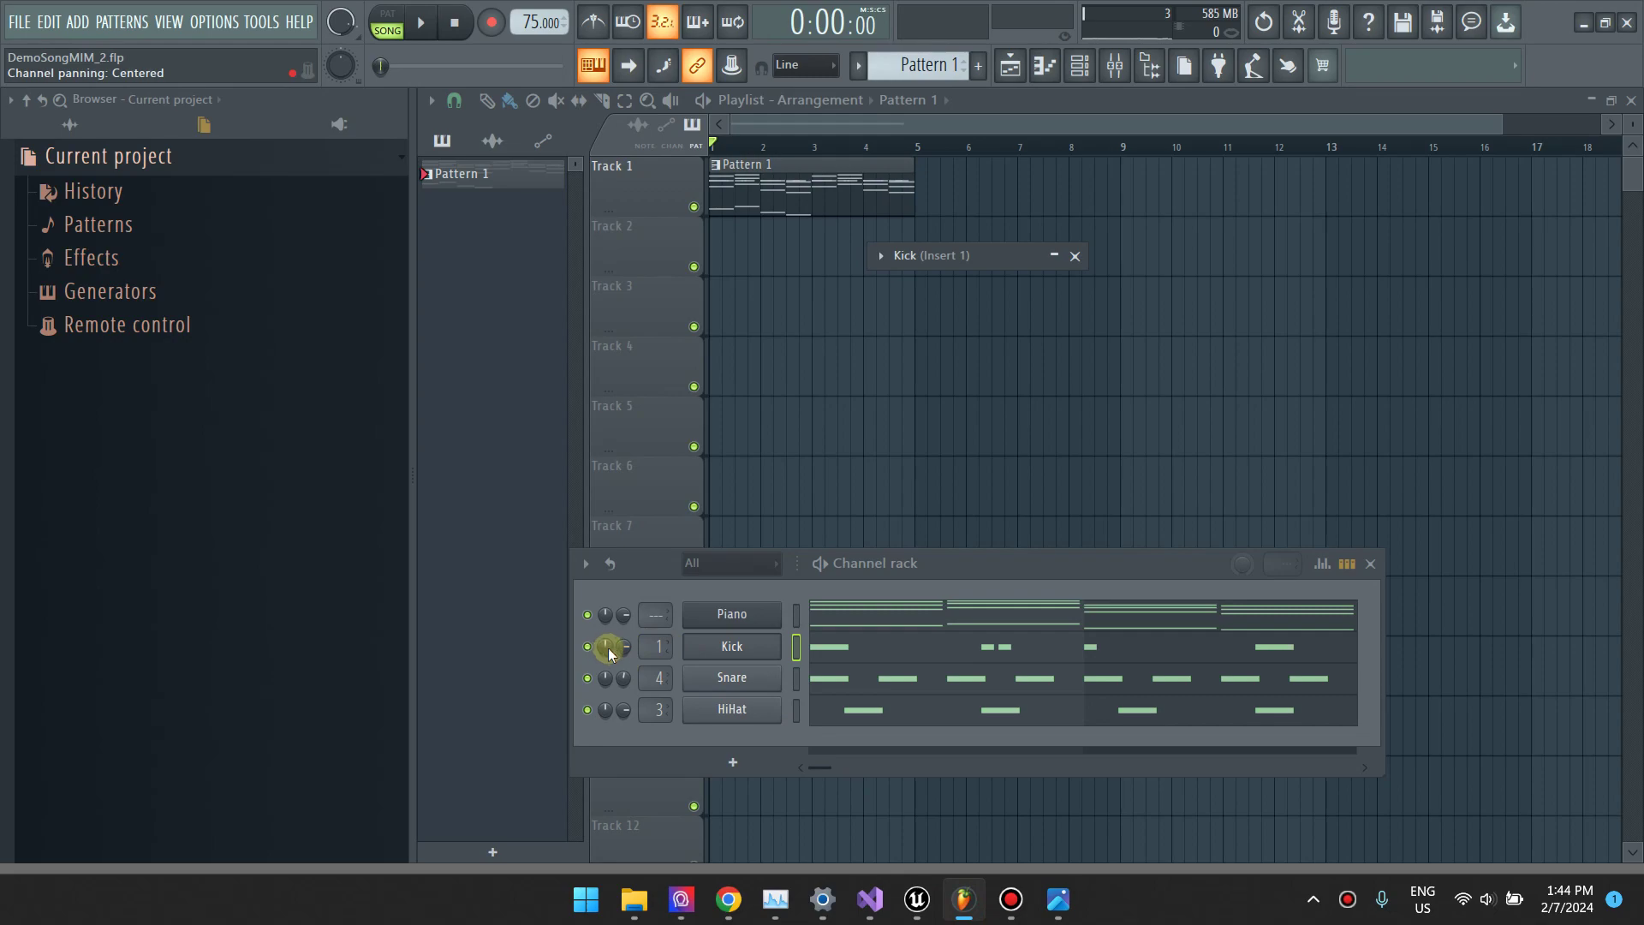
left_click_drag(626, 652, 626, 656)
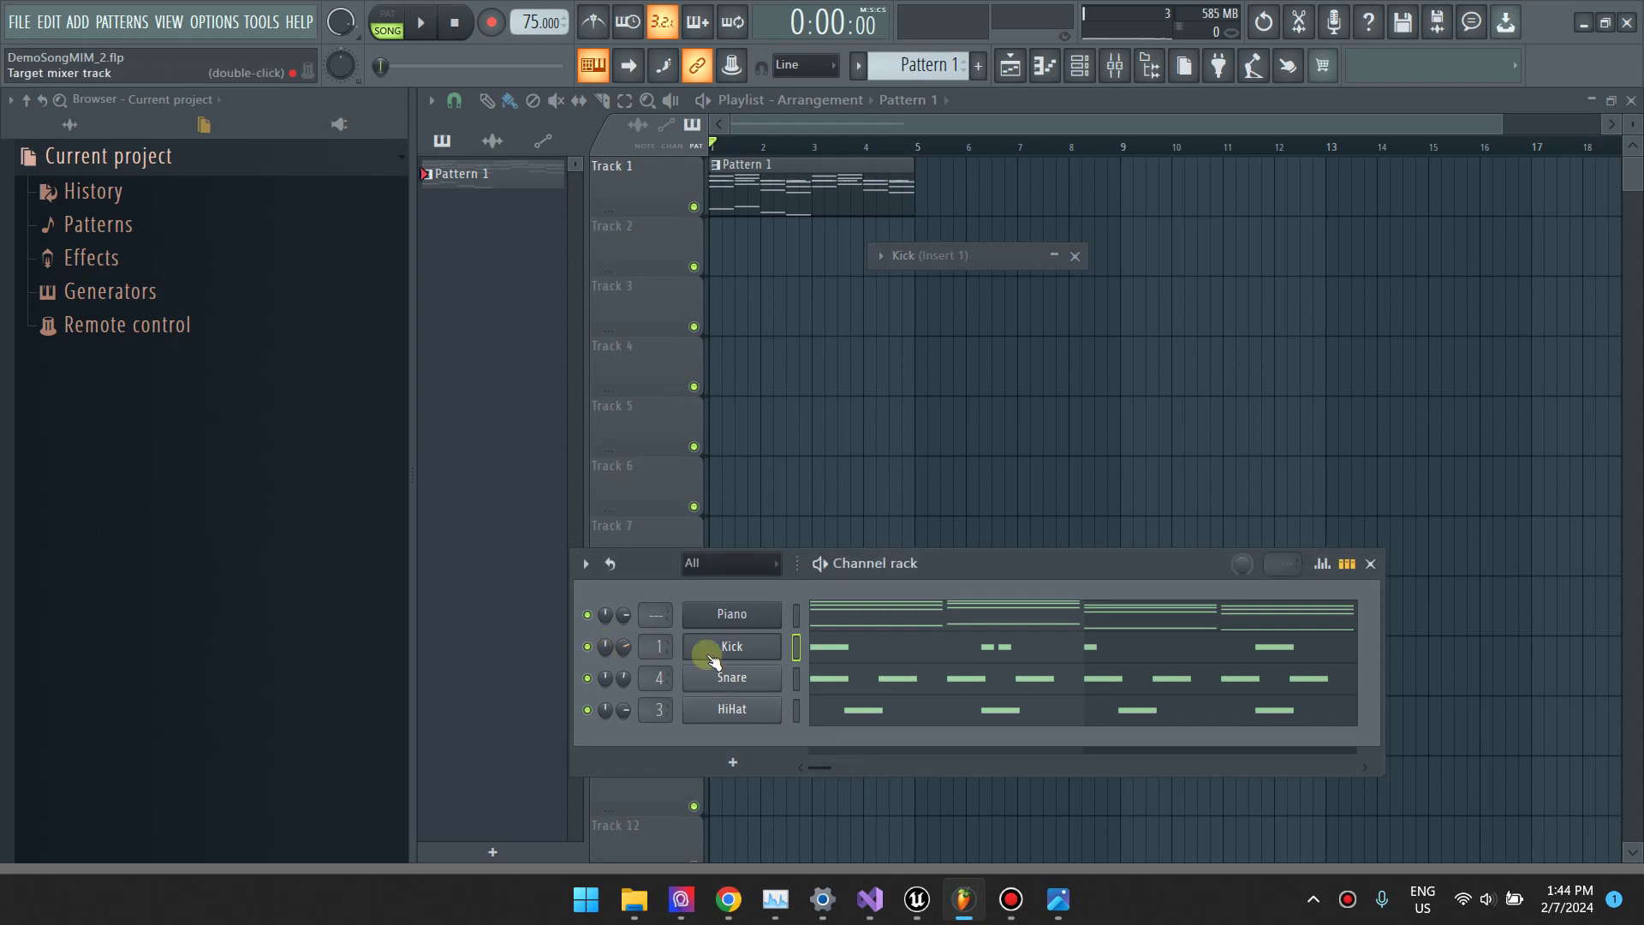
left_click(965, 899)
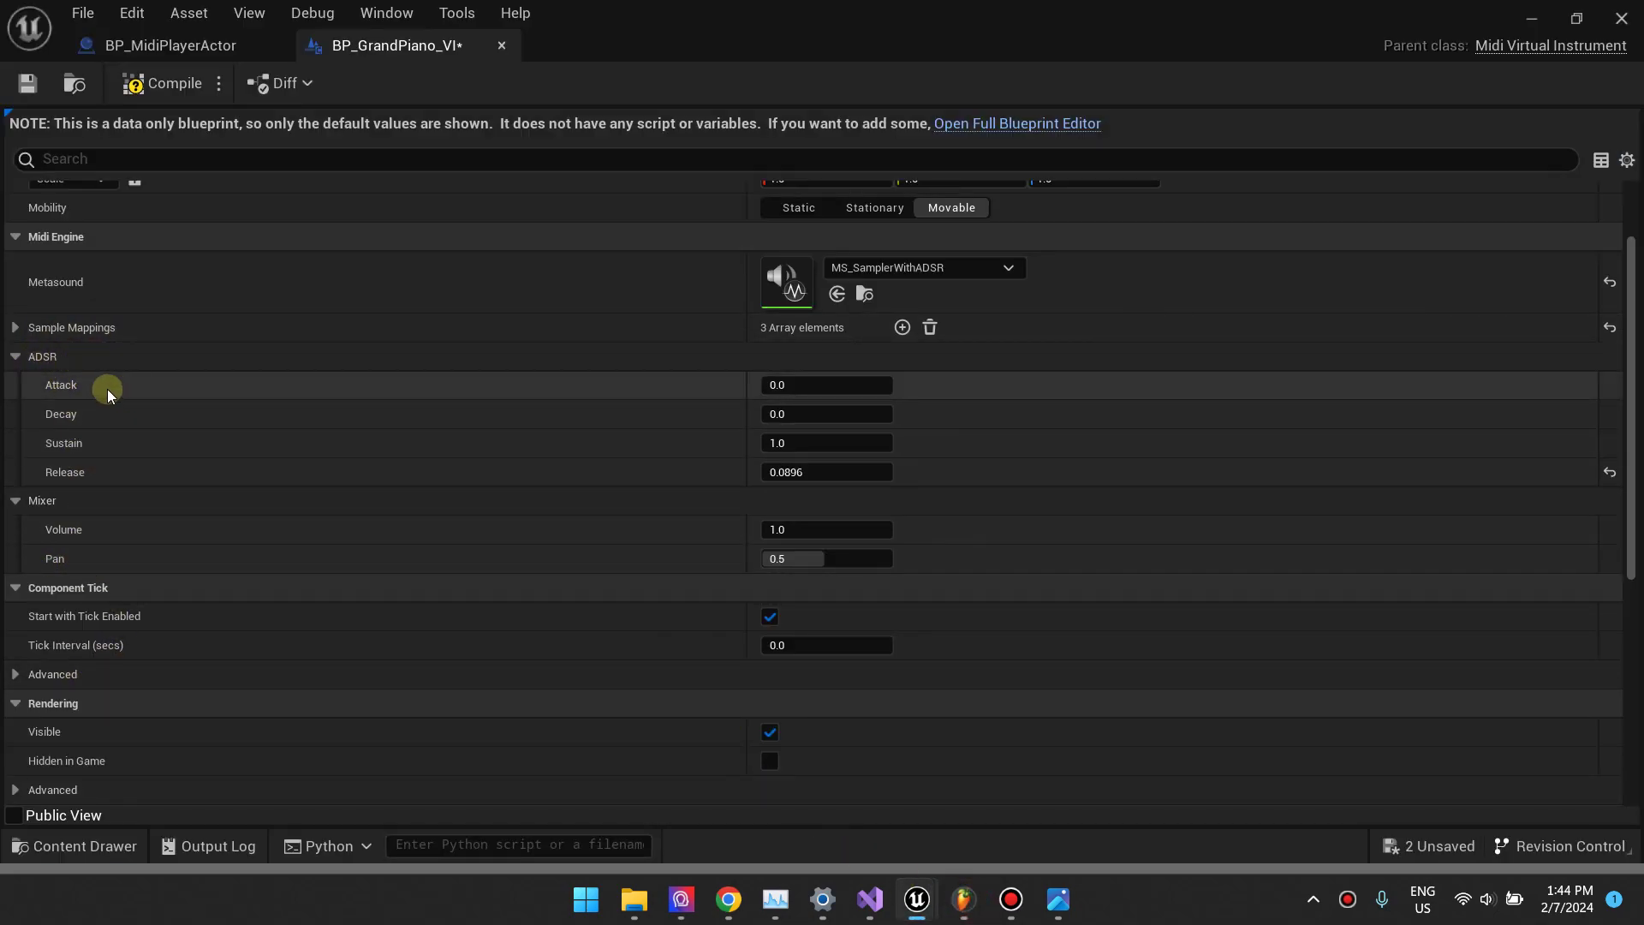
Review the Kick channel's Sample and Envelope settings, then close them and minimize FL Studio
left_click(963, 899)
left_click(758, 641)
left_click(758, 643)
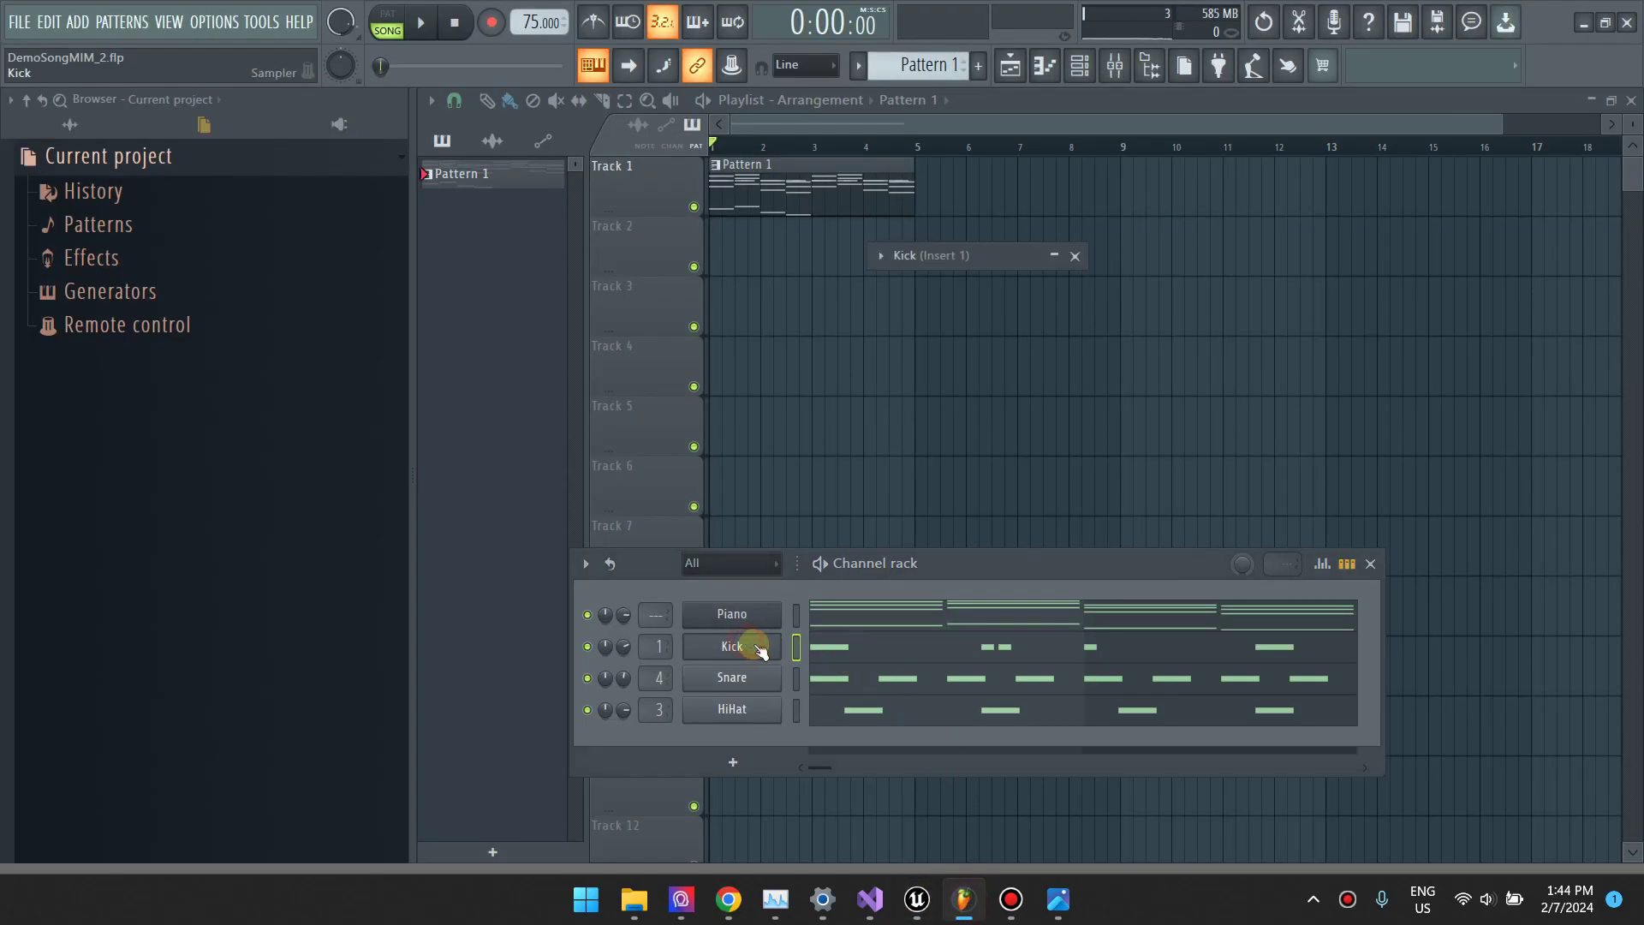
left_click(999, 259)
left_click(896, 293)
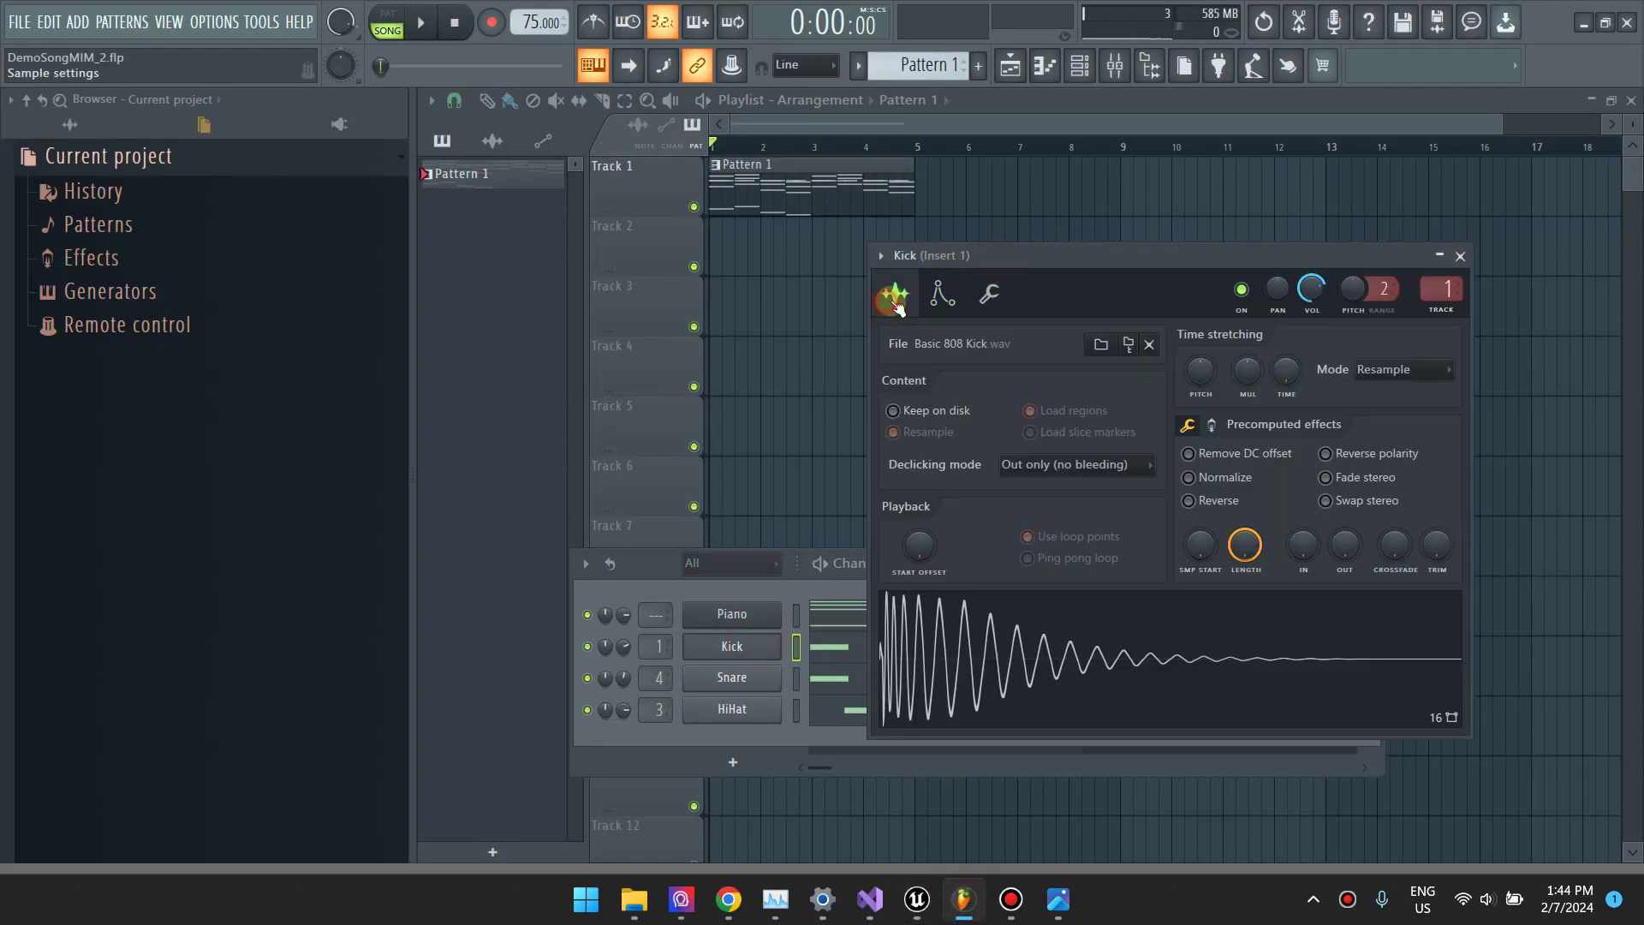
left_click(942, 293)
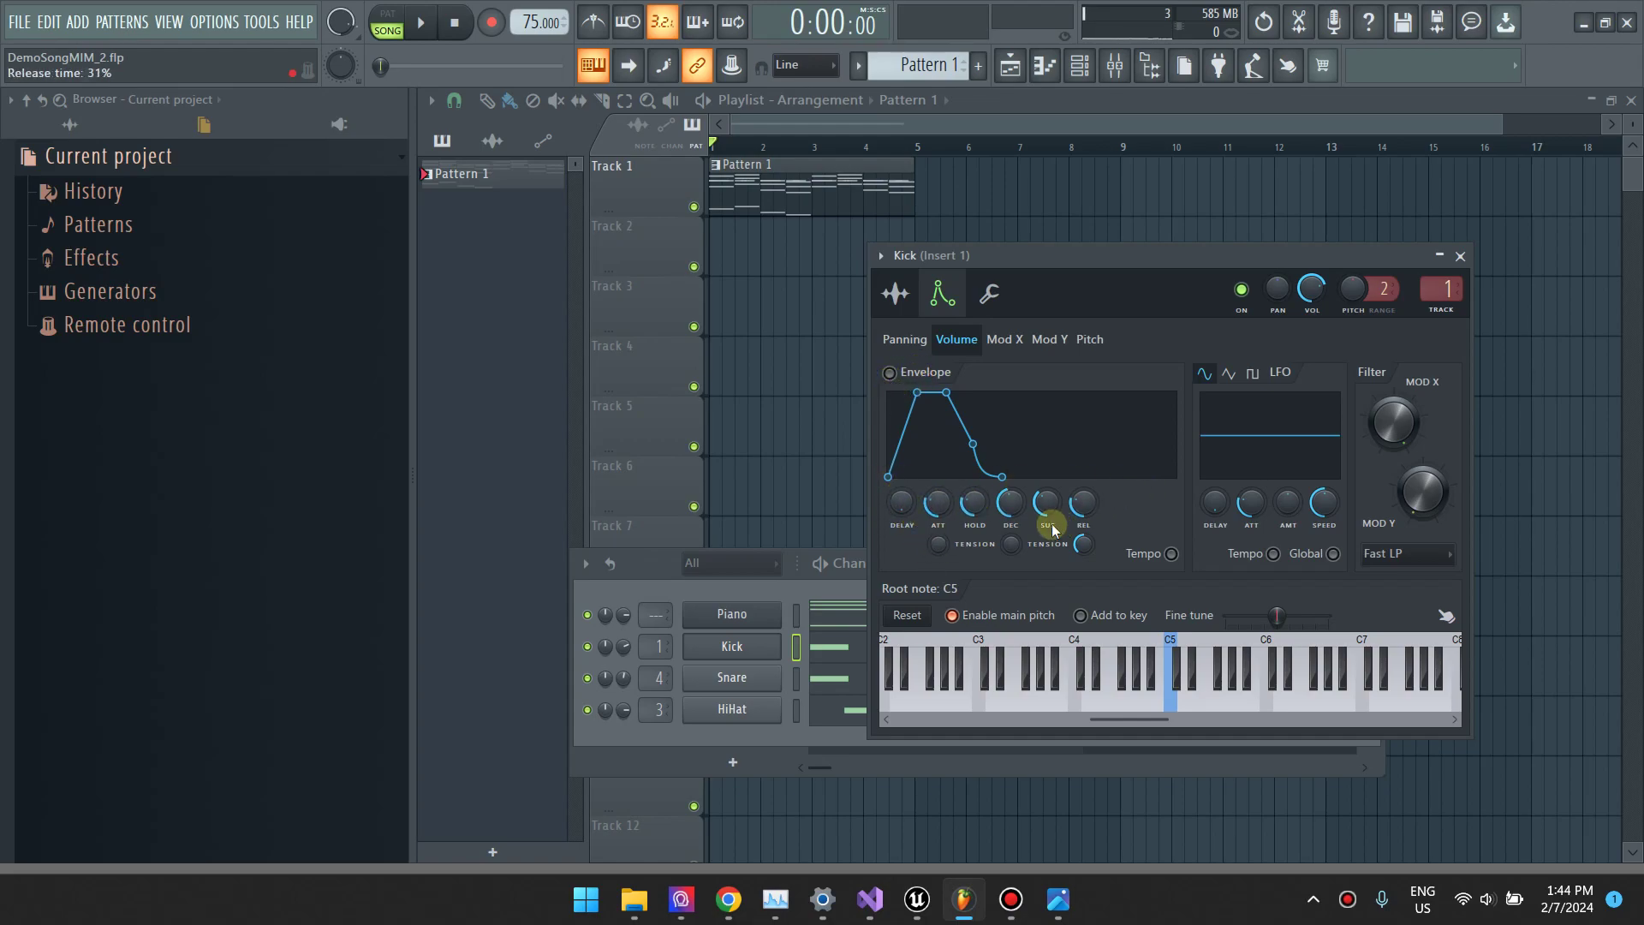
left_click(1461, 256)
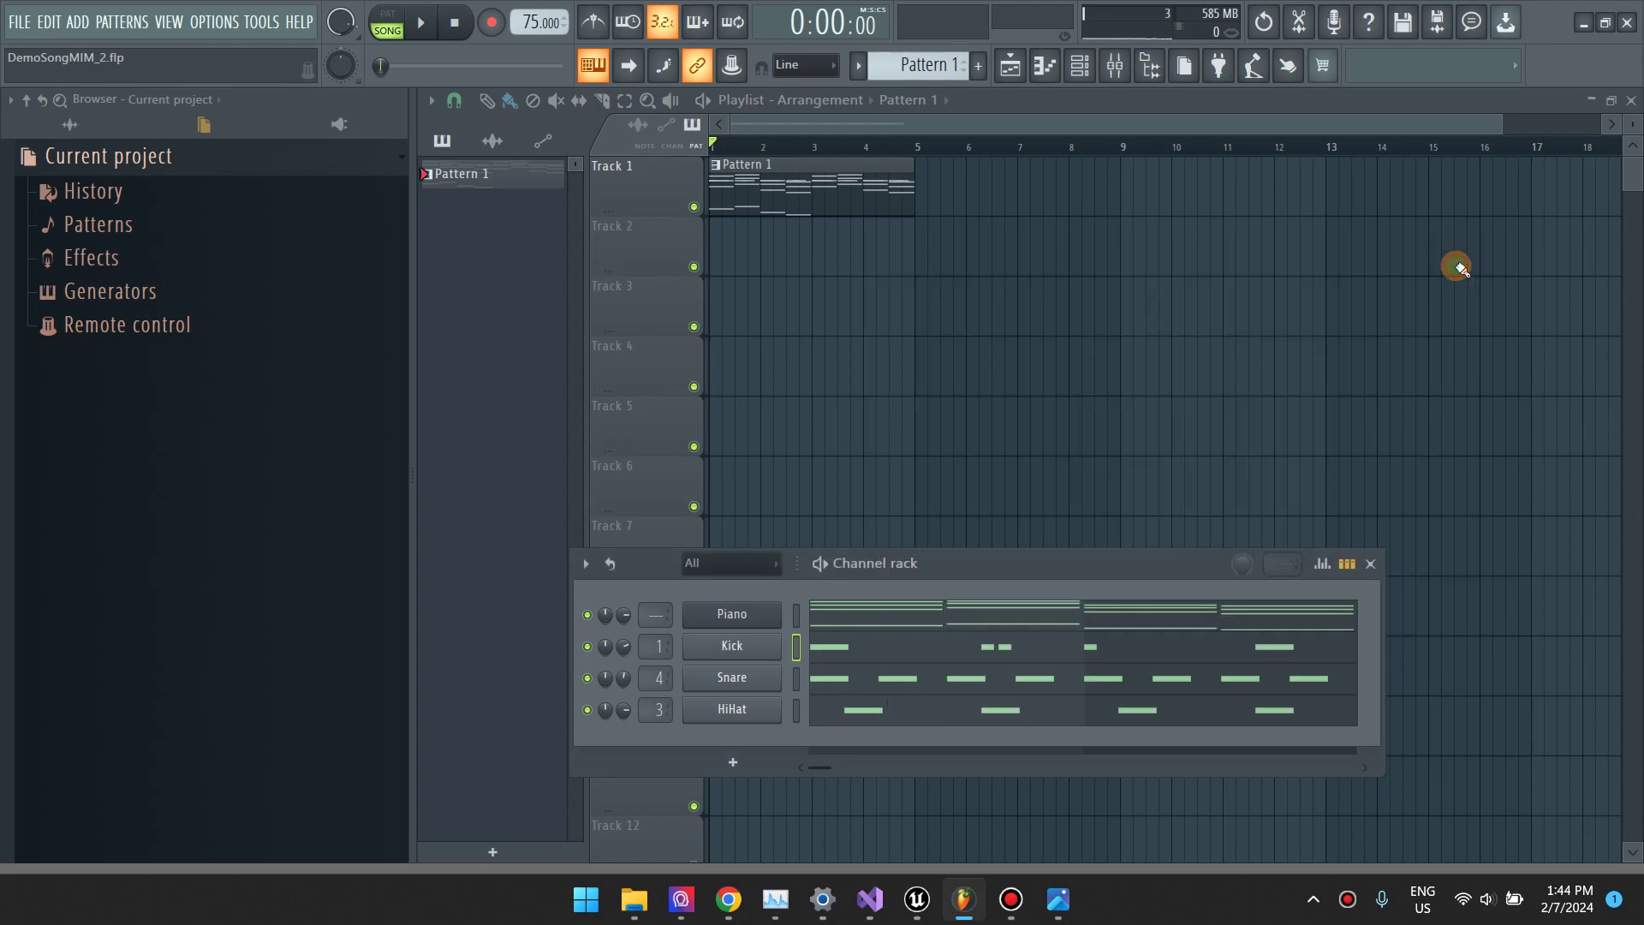
left_click(1600, 23)
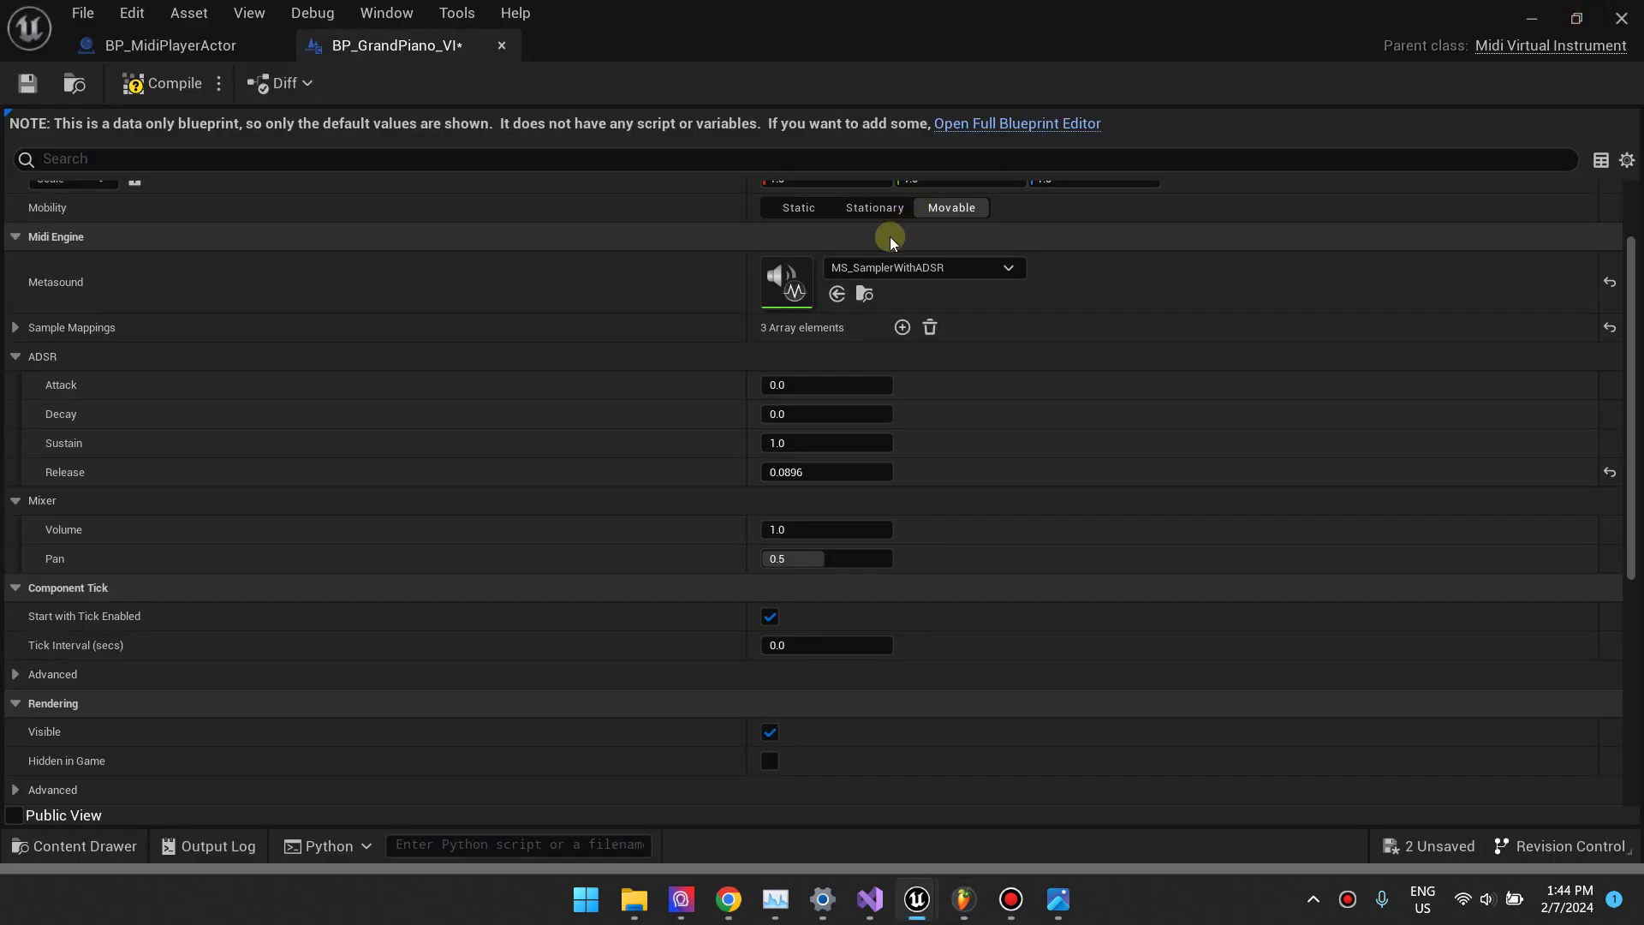
Minimize the BP_GrandPiano_VI editor to return to the ThirdPersonMap level
left_click(1533, 18)
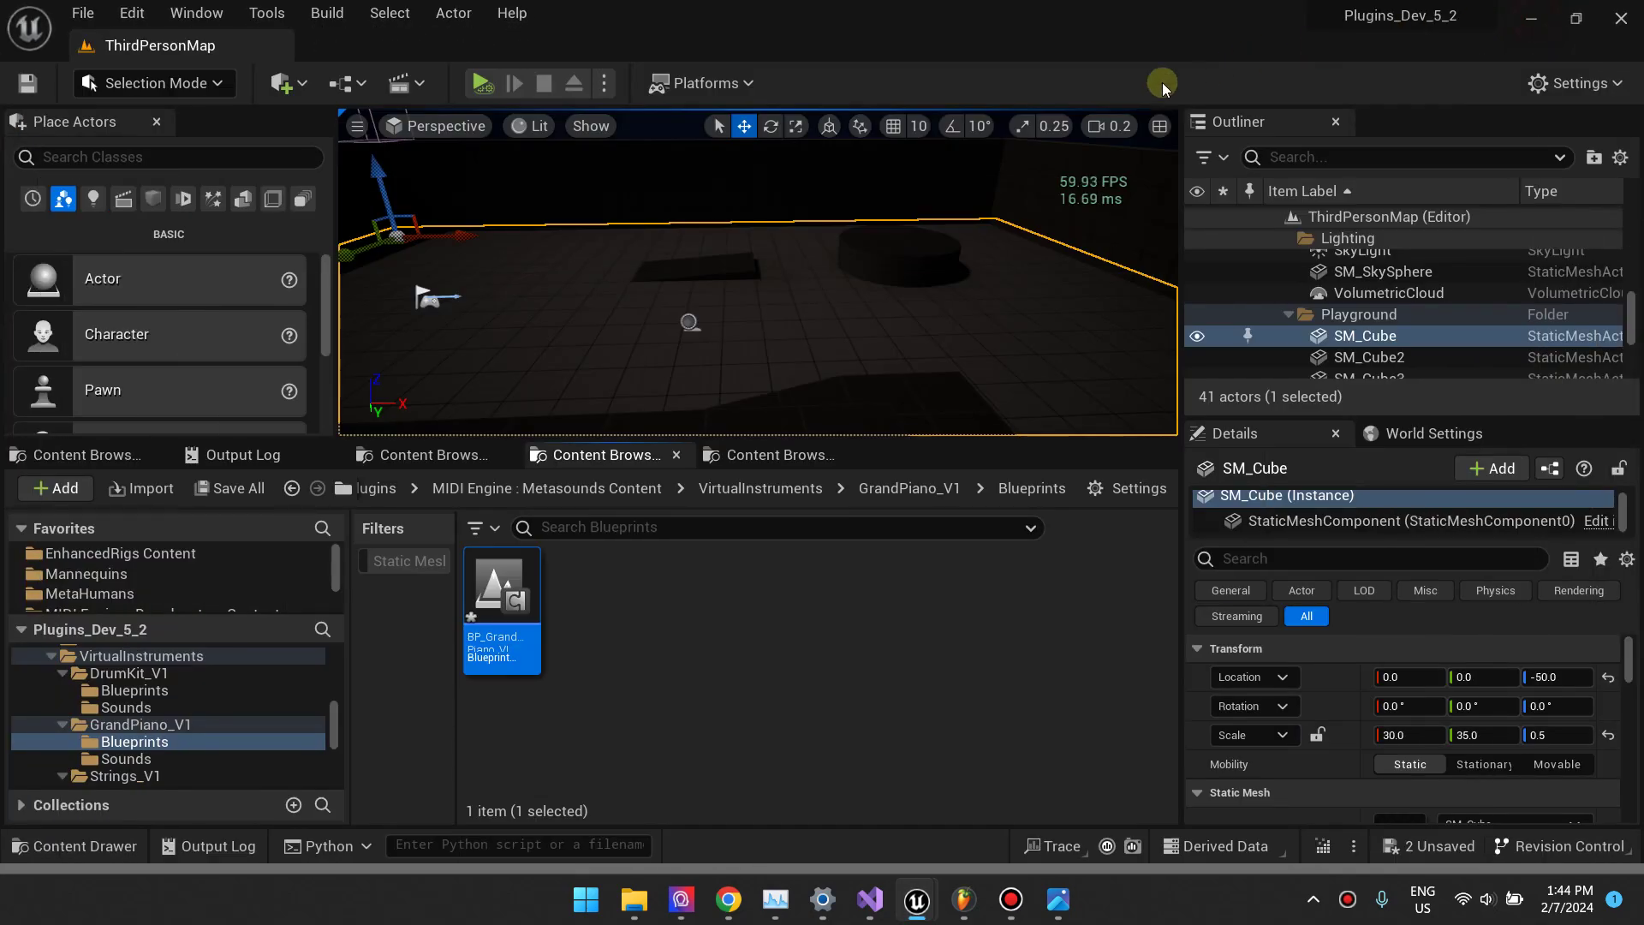